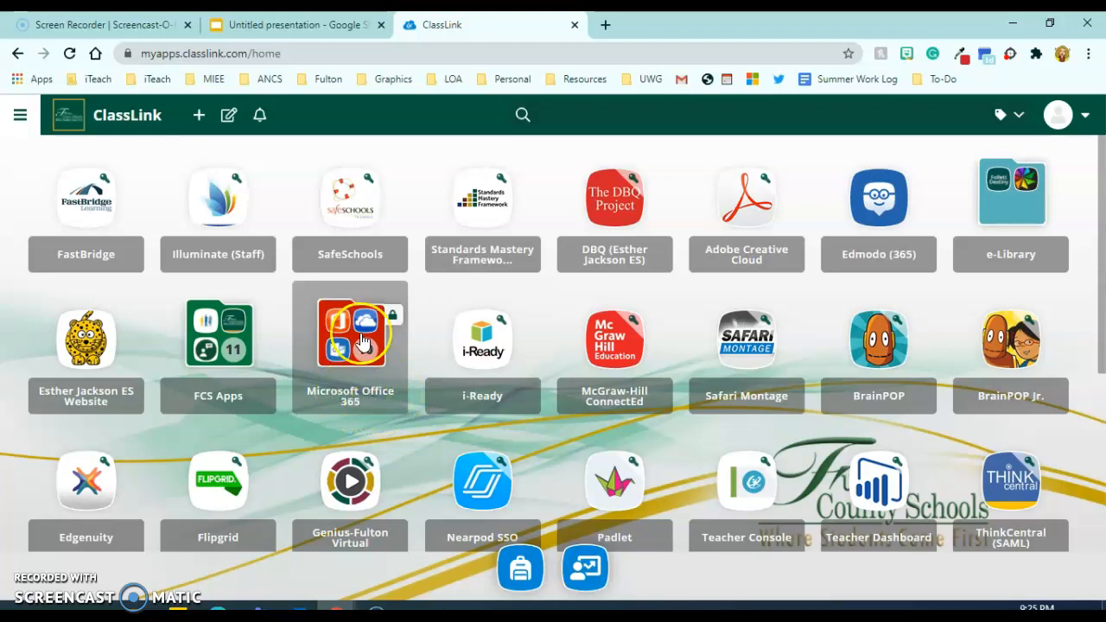
Launch Sway from ClassLink's Microsoft Office 365 folder, continuing to the website without the extension.
left_click(356, 341)
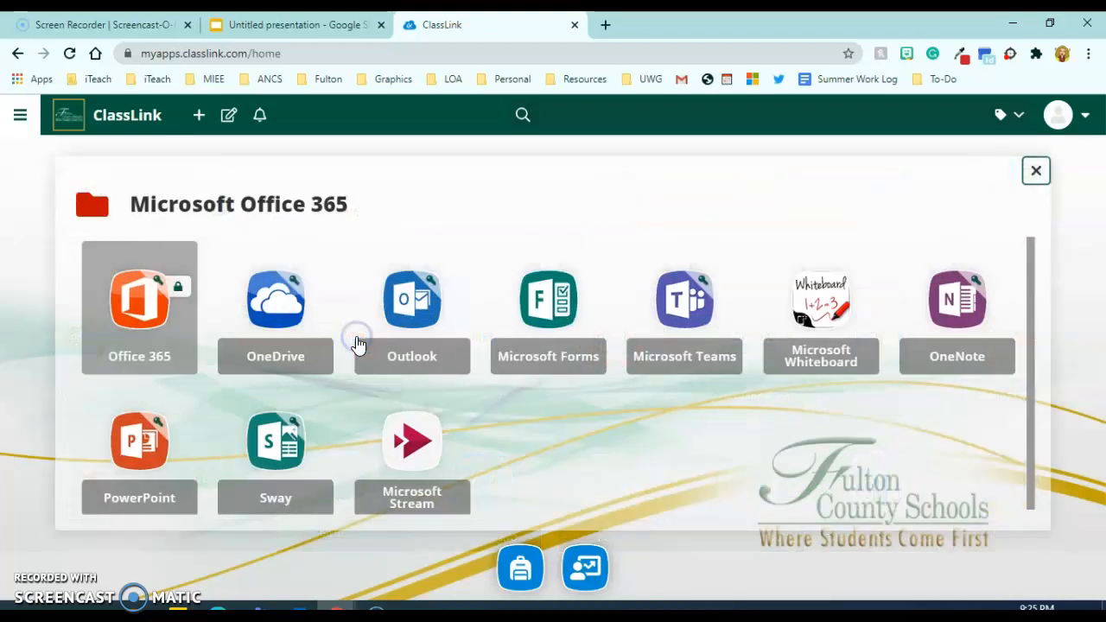
left_click(273, 447)
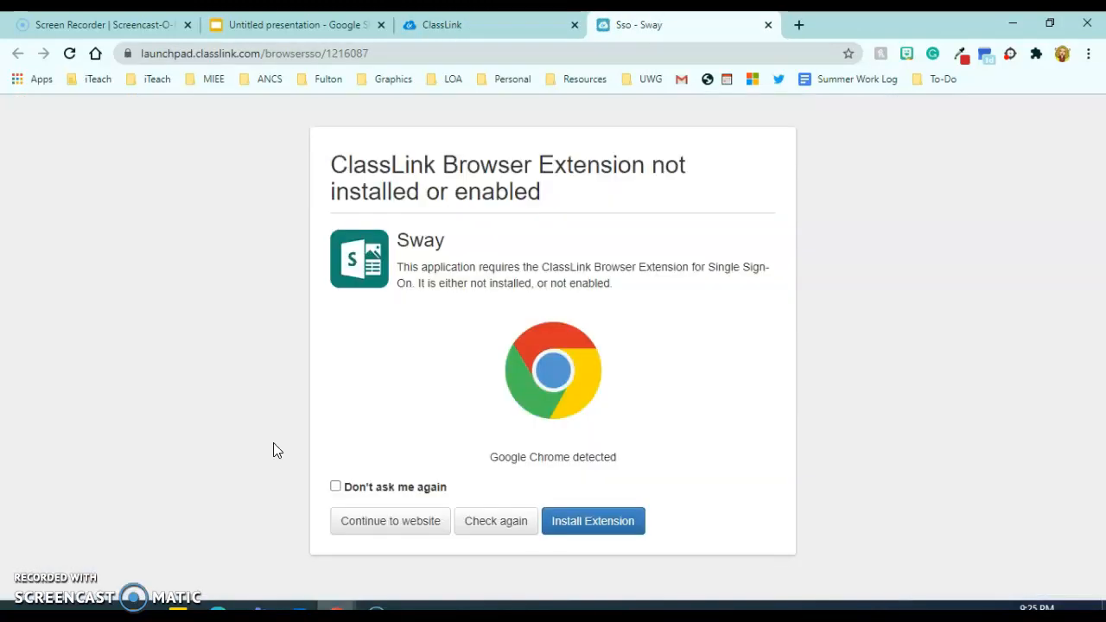
left_click(383, 523)
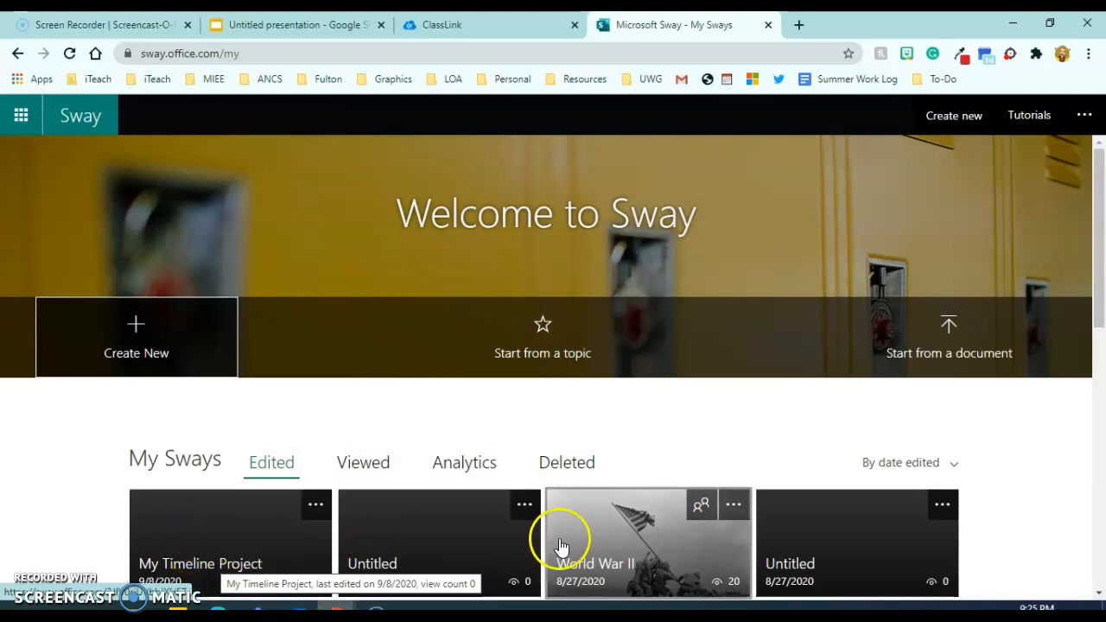
Browse My Sways and templates, then create a new blank Sway and select its title field.
scroll(757, 562, "down", 1)
scroll(757, 562, "down", 5)
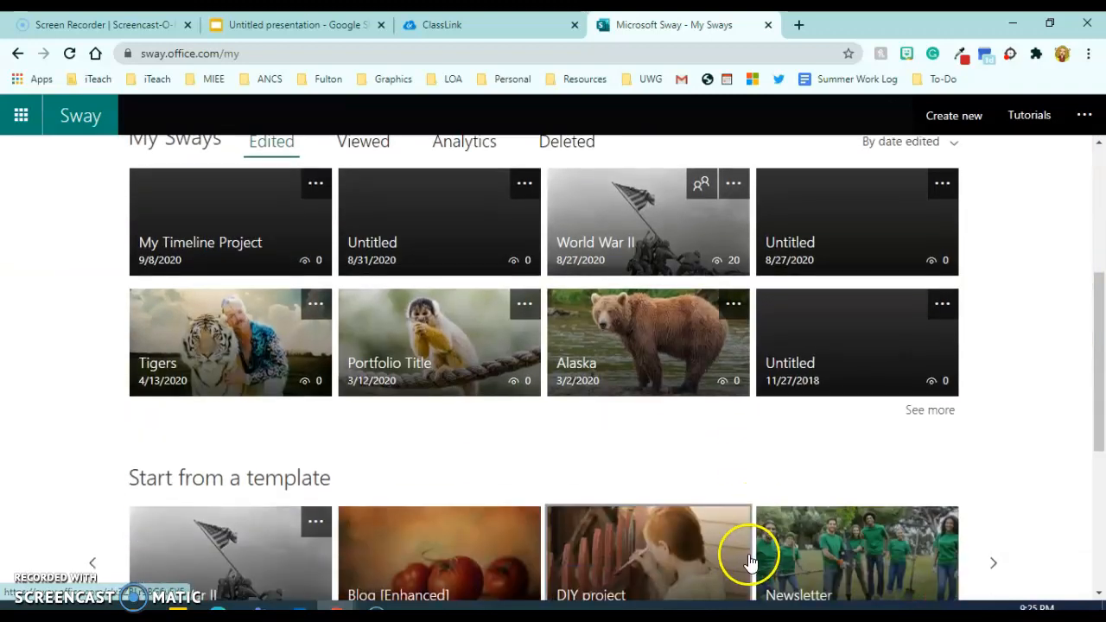
scroll(583, 519, "down", 3)
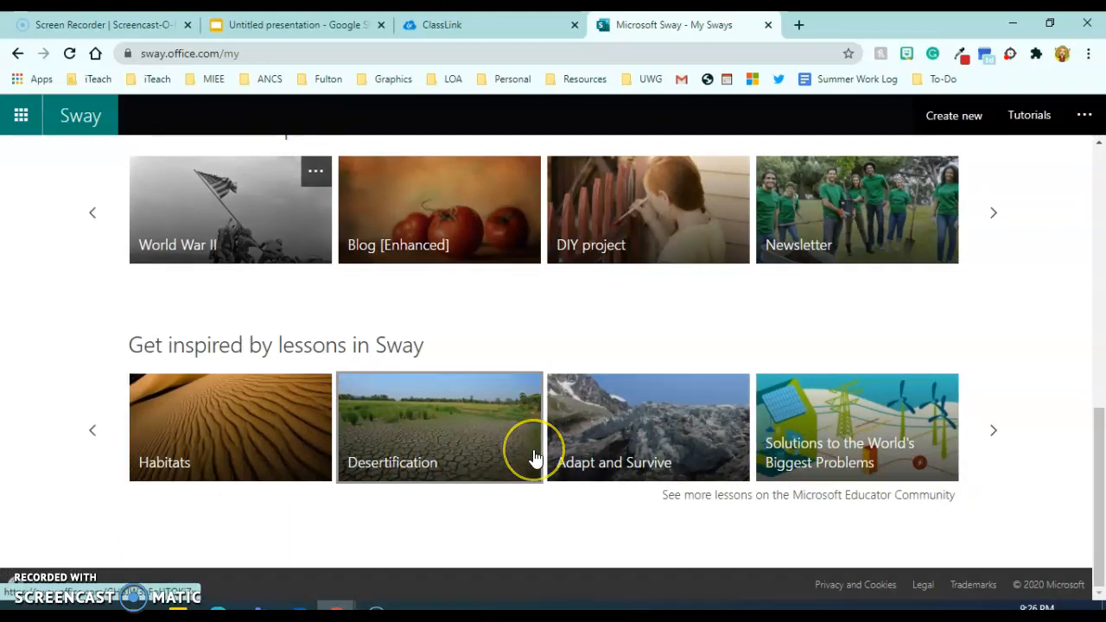
scroll(529, 456, "up", 8)
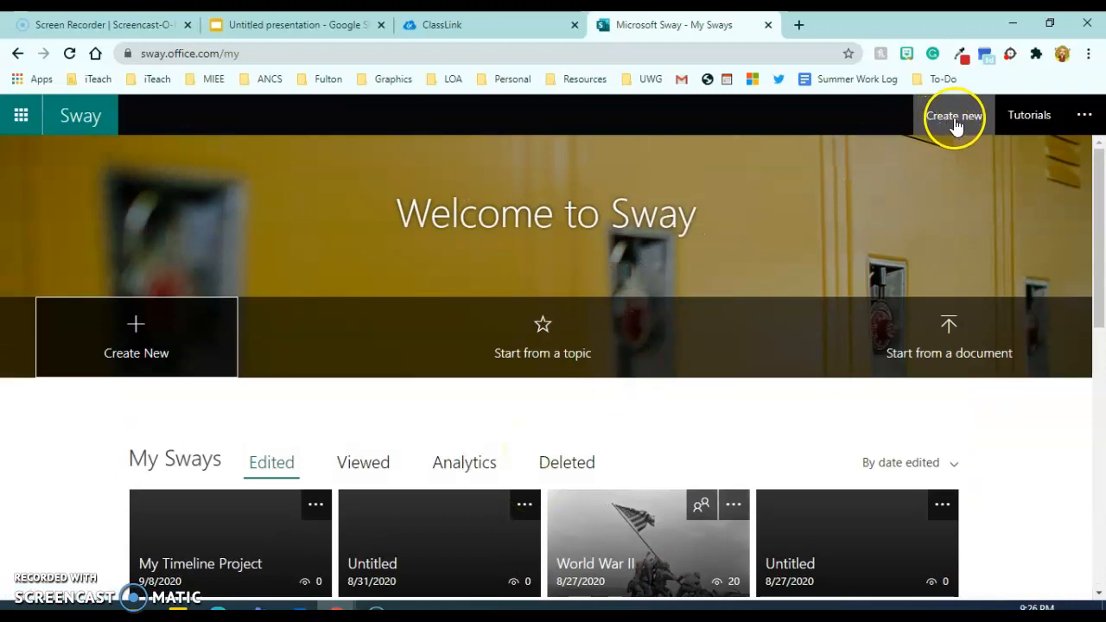
left_click(136, 372)
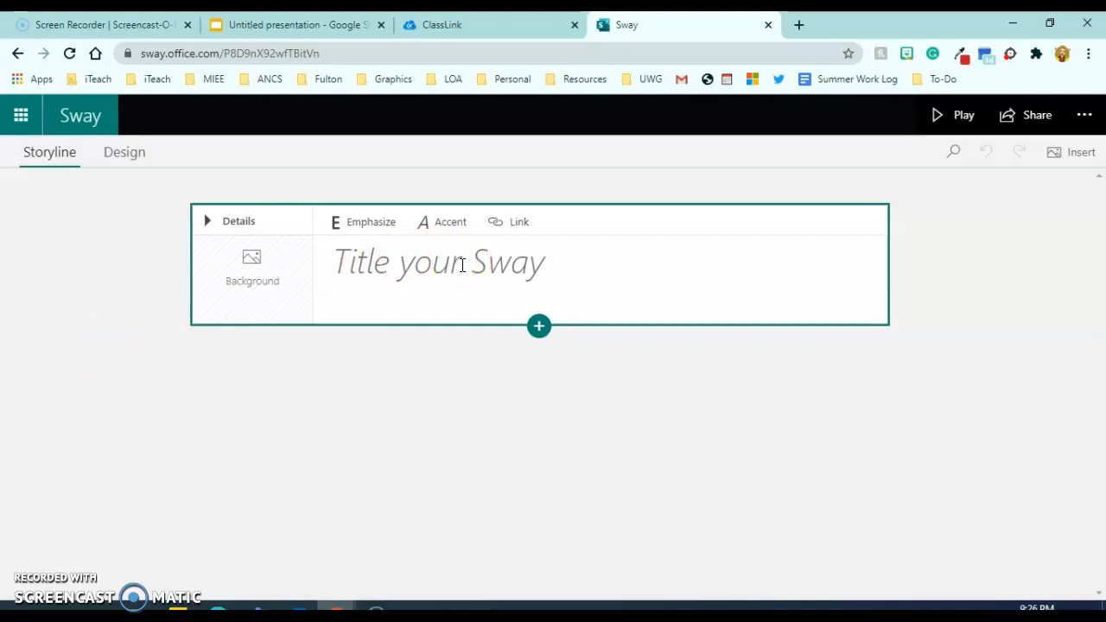
left_click(462, 265)
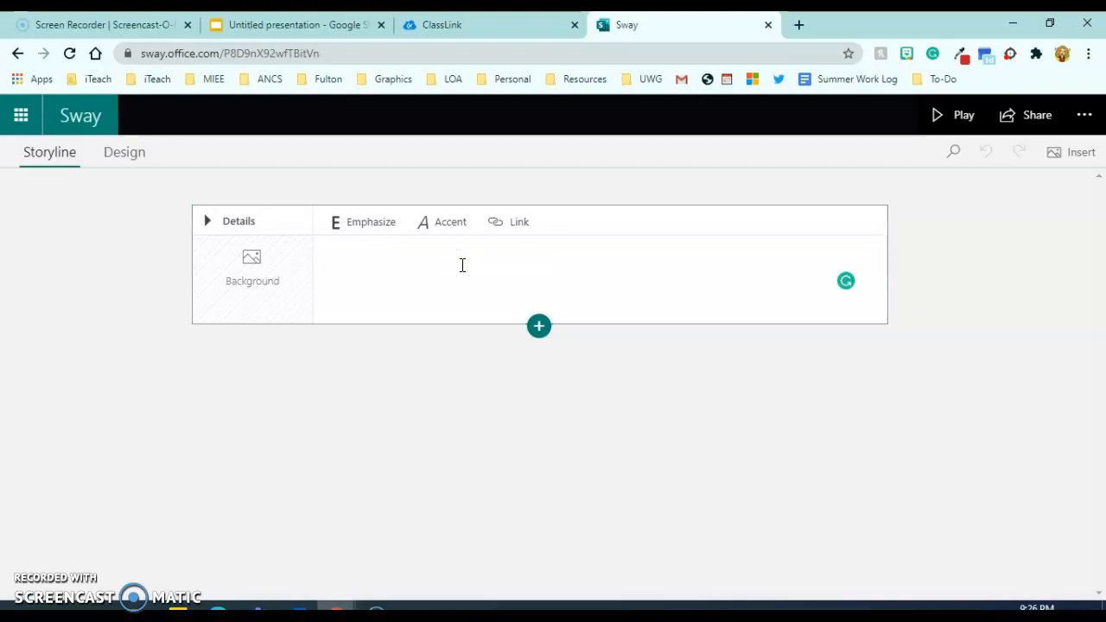
Title the Sway 'My Timeline Project' and bring up image search for its title background.
left_click(462, 265)
type("My Timeline Project")
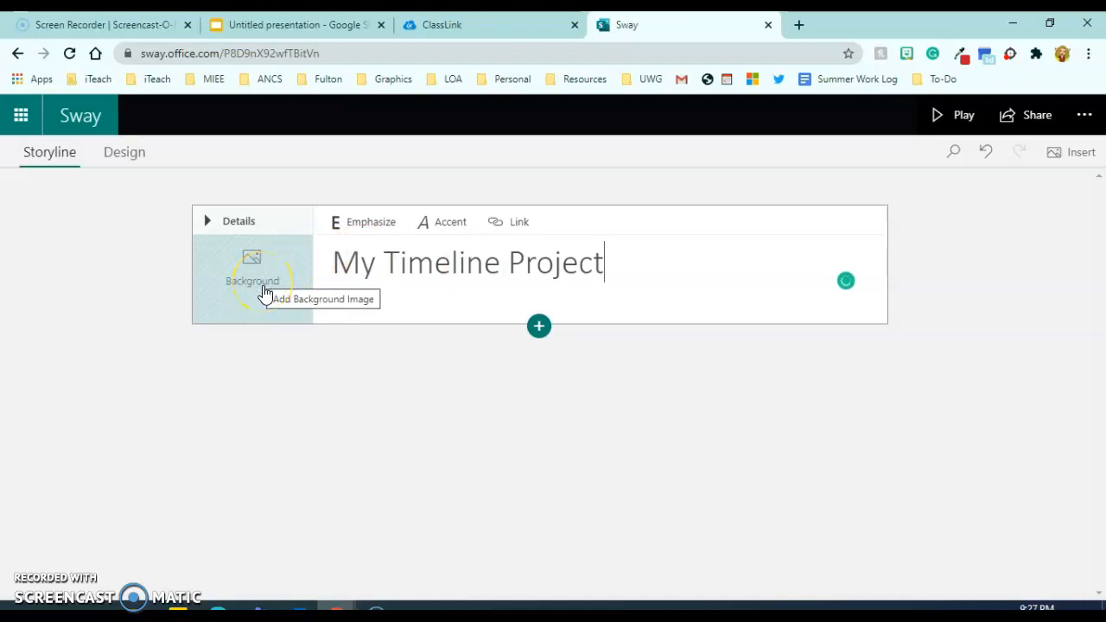
left_click(258, 287)
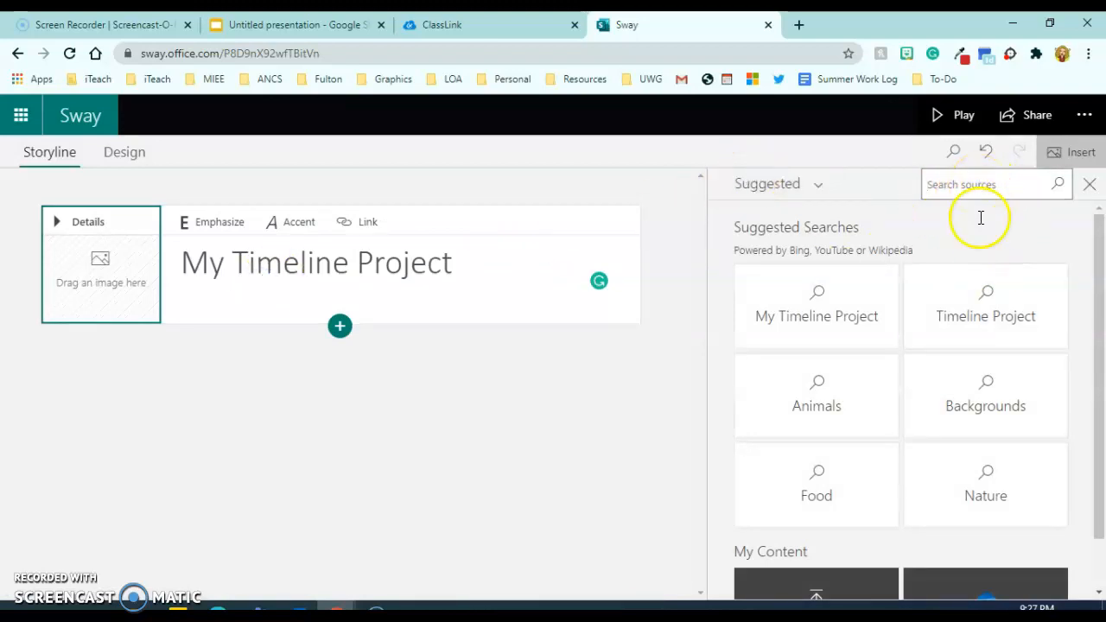
left_click(975, 185)
Search sources for 'World War II' images and browse through the results.
type("World Wa")
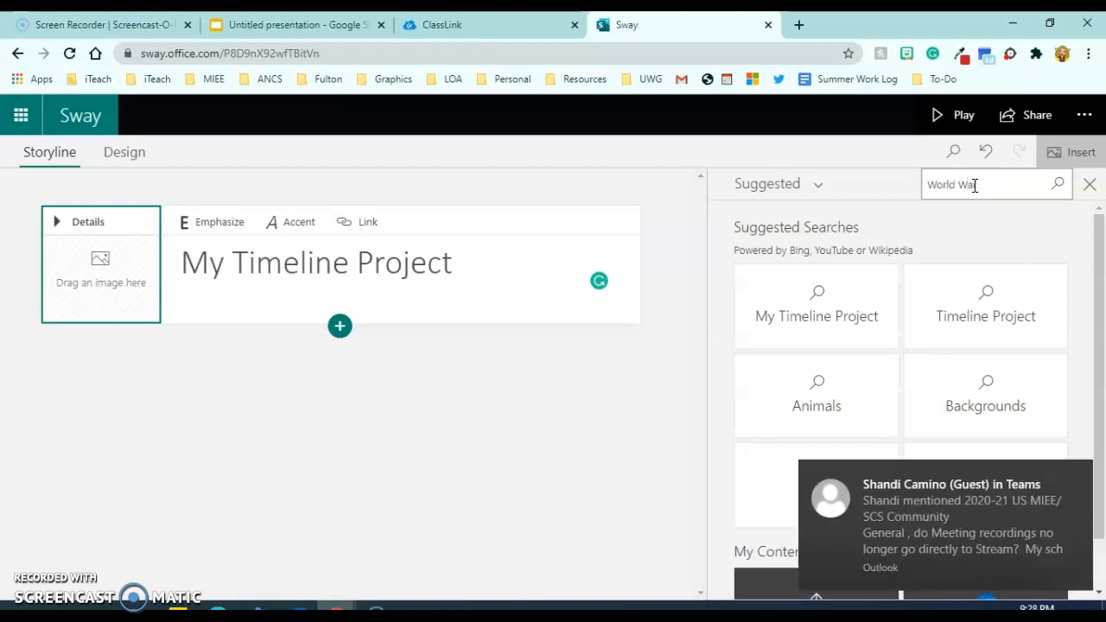
type("r II")
key("Return")
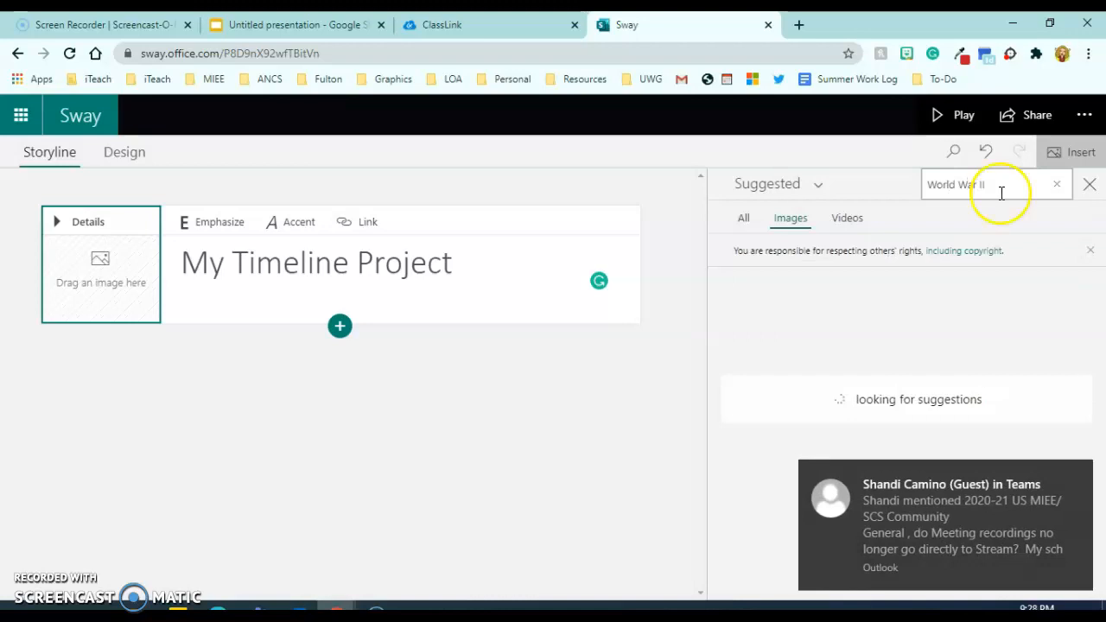
left_click(1080, 474)
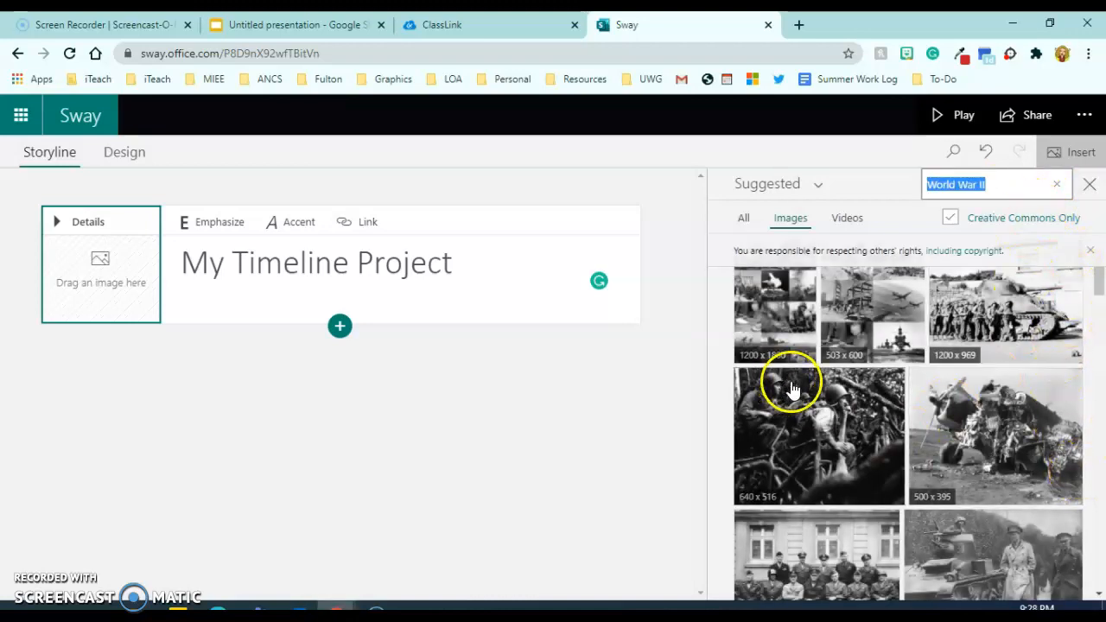
scroll(894, 471, "down", 2)
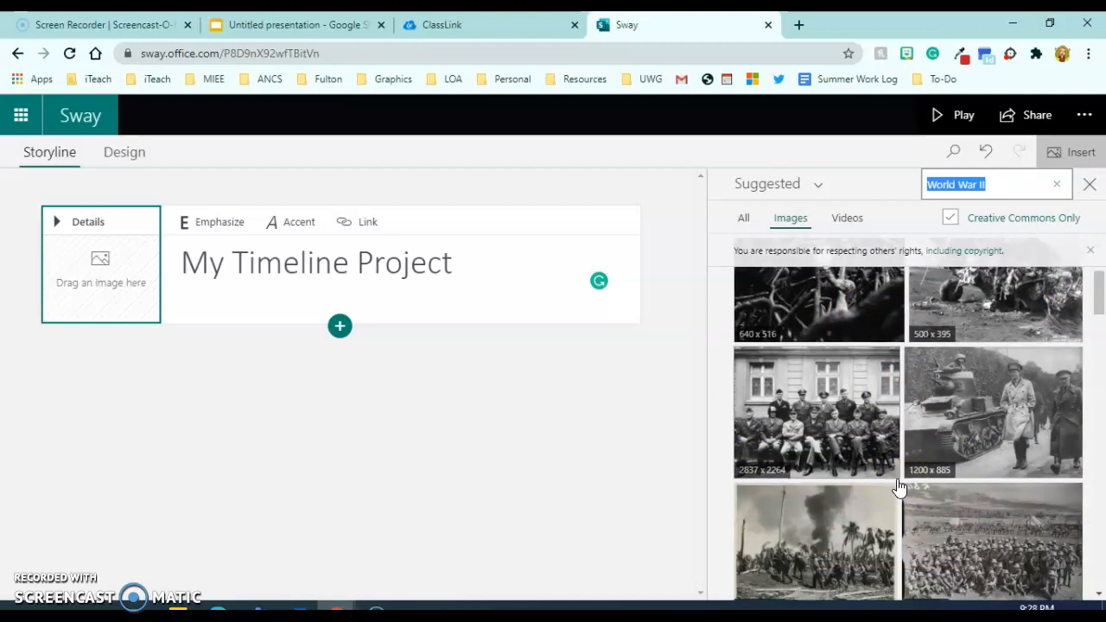
scroll(899, 487, "down", 5)
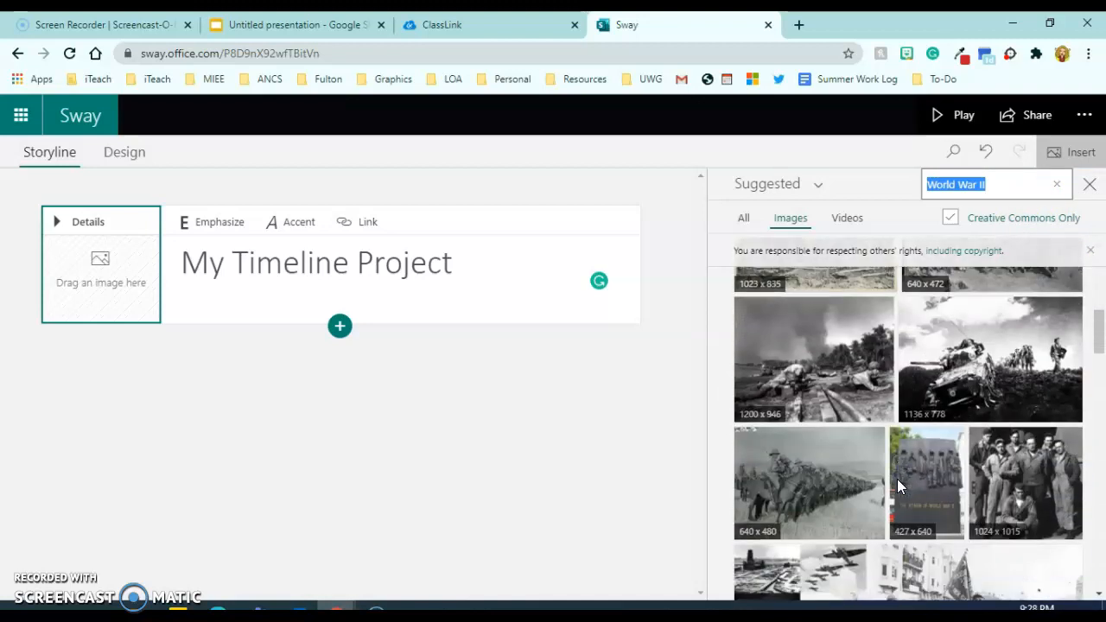
scroll(963, 470, "down", 2)
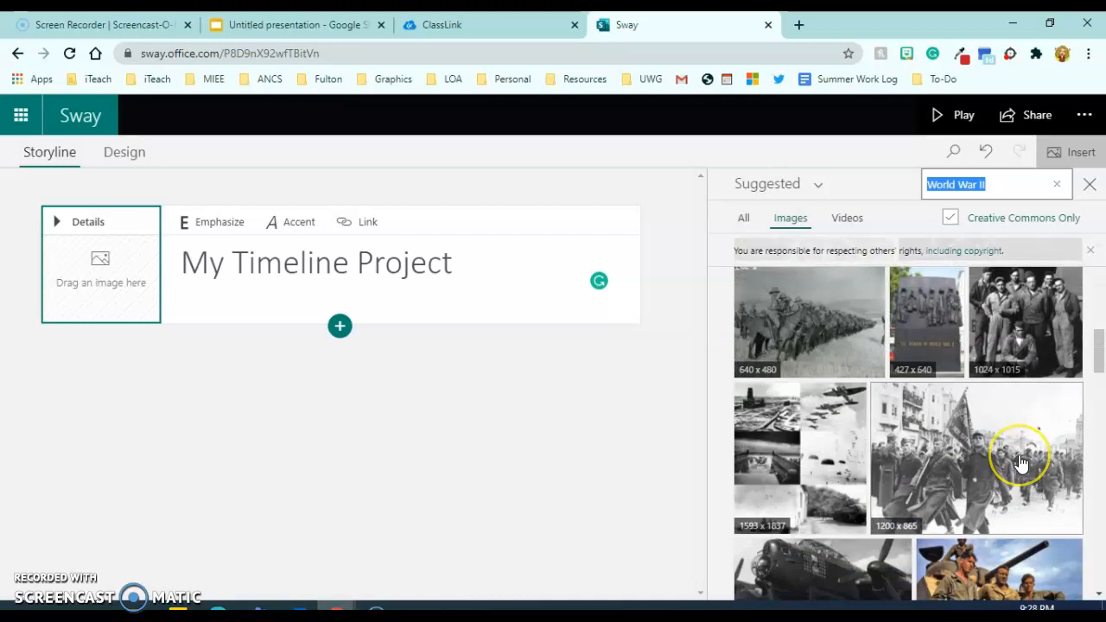
scroll(1020, 463, "down", 2)
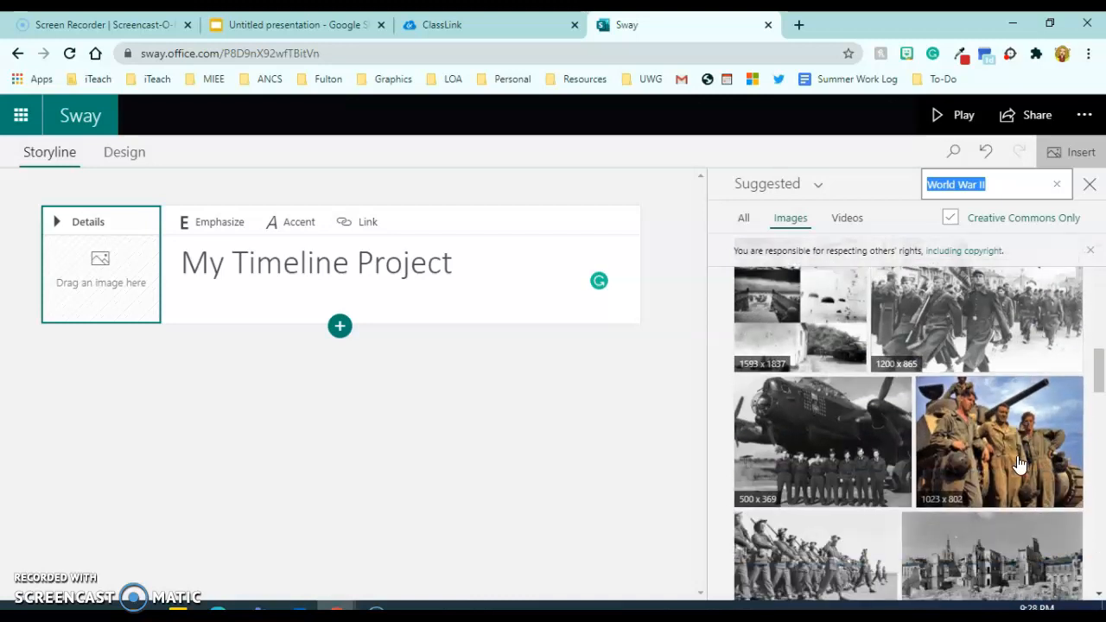
scroll(1020, 464, "down", 1)
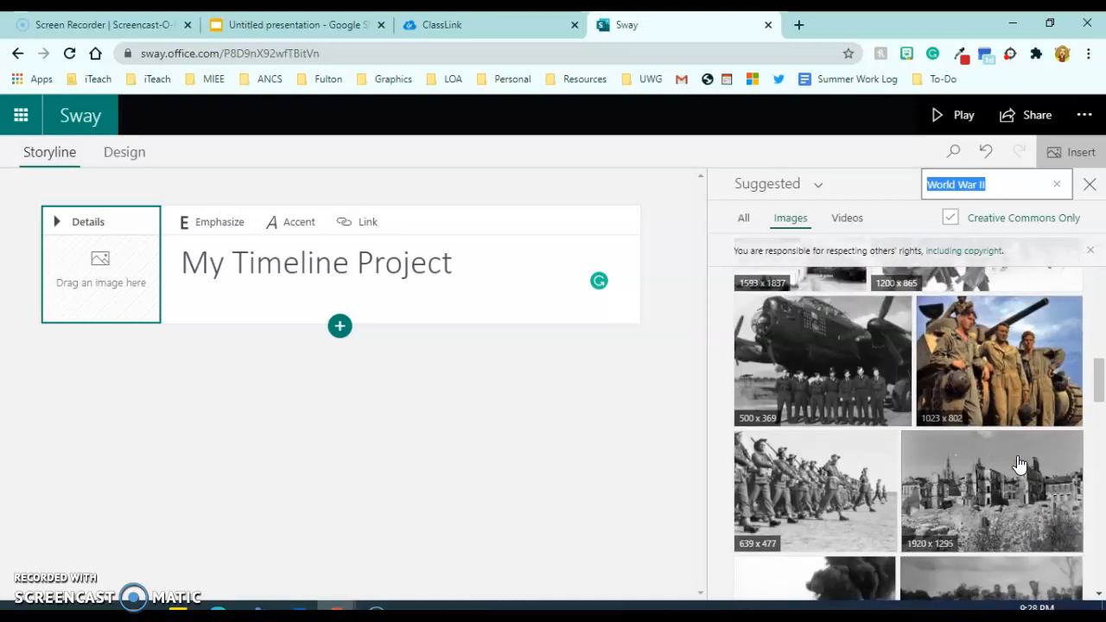
scroll(1020, 464, "down", 2)
scroll(1020, 464, "down", 3)
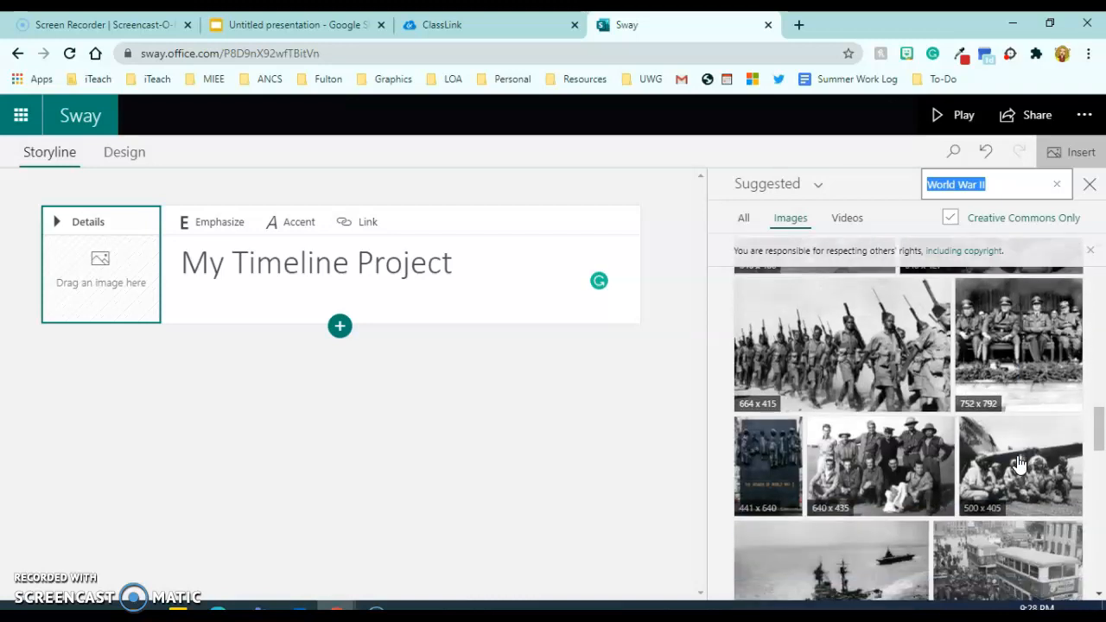
scroll(1019, 464, "down", 2)
scroll(1019, 465, "down", 4)
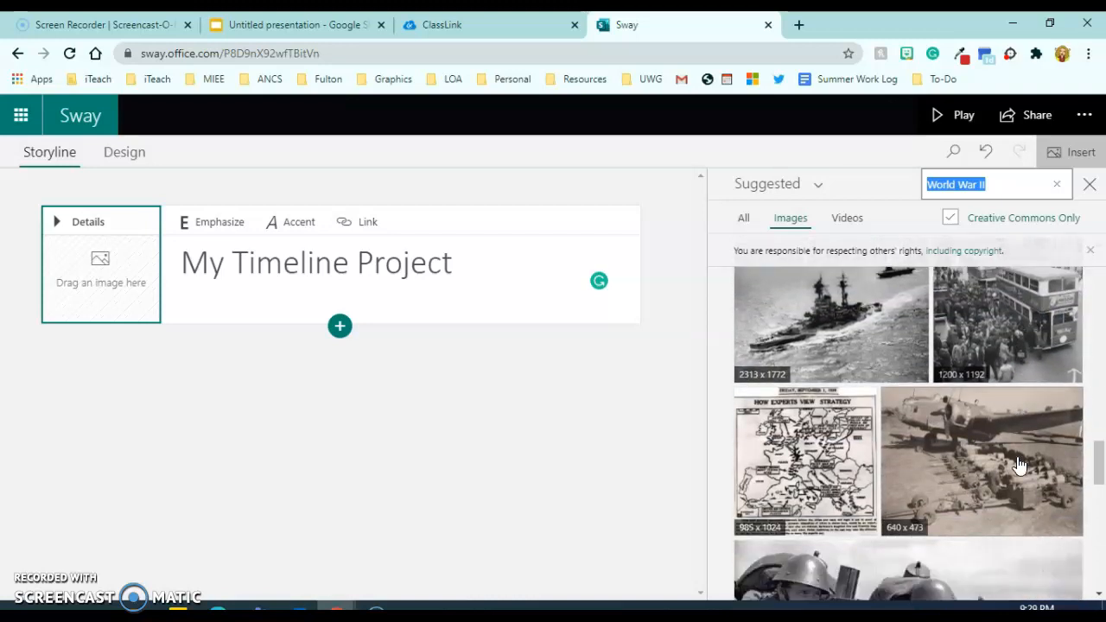
scroll(1019, 467, "down", 6)
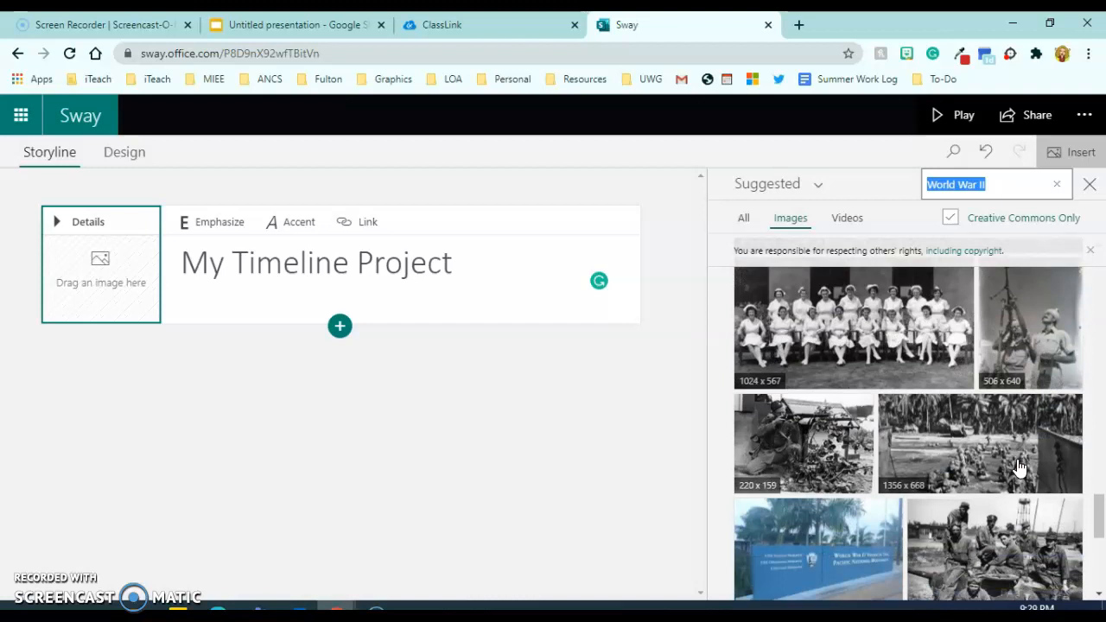
scroll(1020, 467, "down", 2)
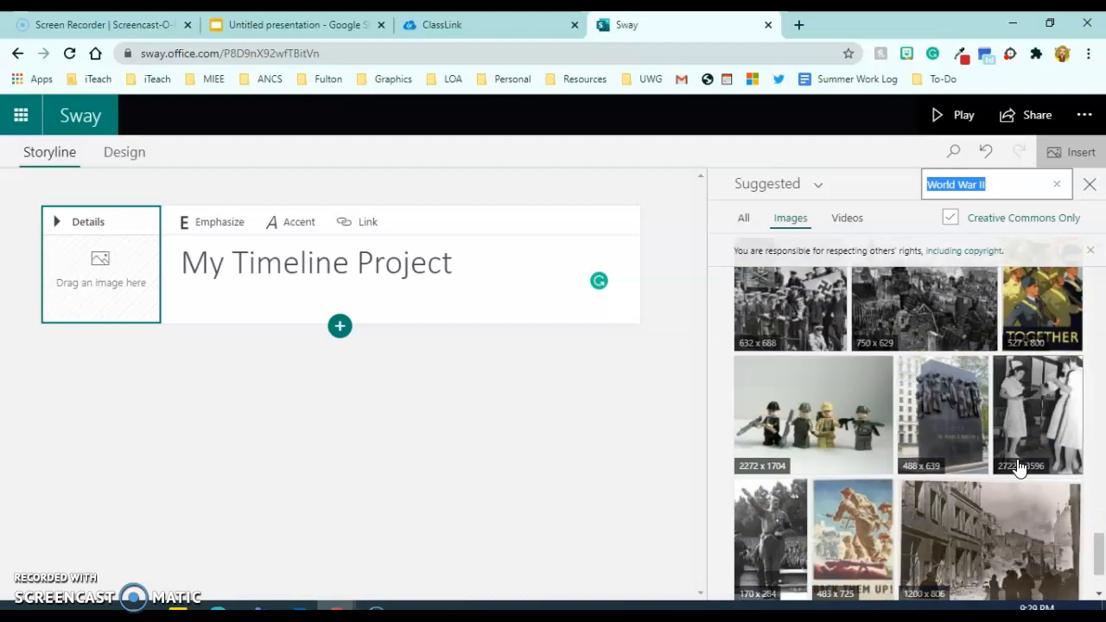
scroll(1020, 467, "down", 2)
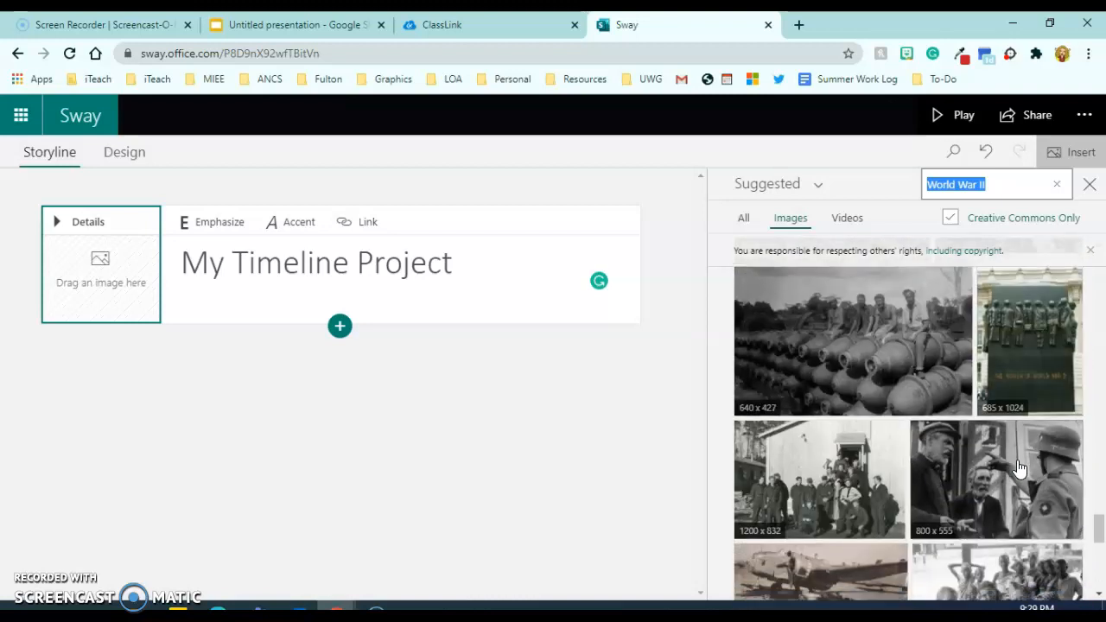
scroll(1020, 466, "down", 2)
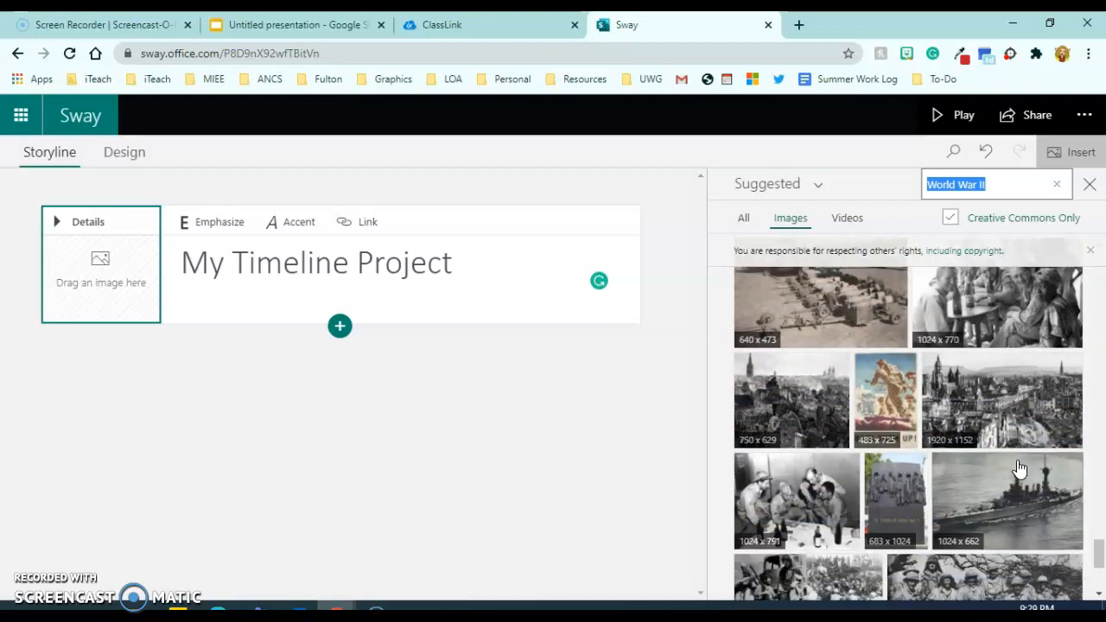
scroll(1020, 467, "down", 3)
scroll(1020, 467, "down", 2)
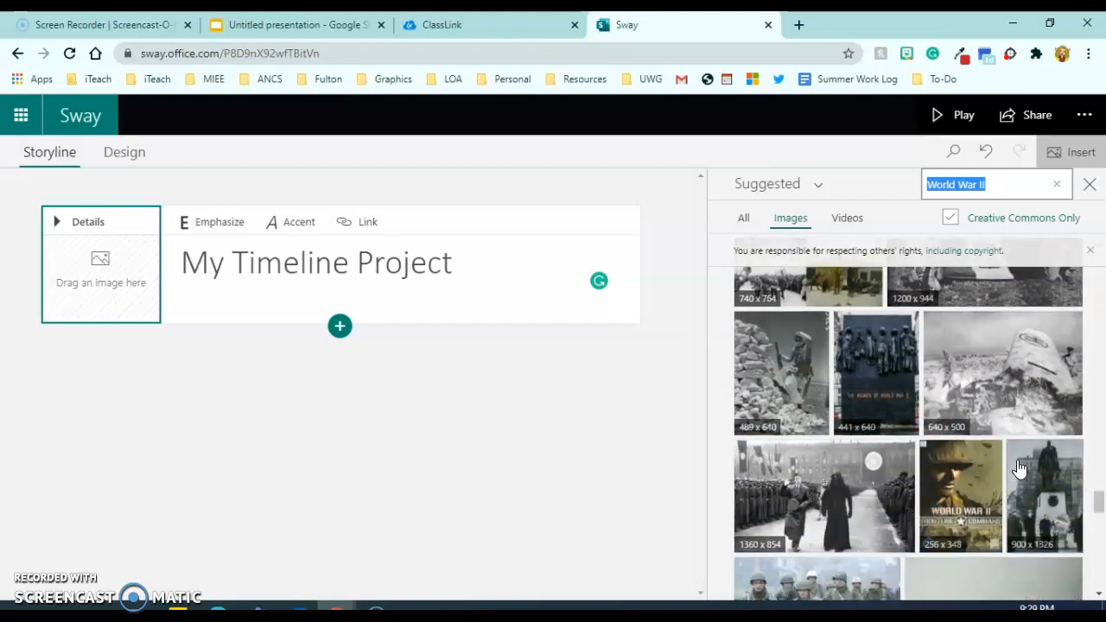
scroll(1019, 468, "up", 15)
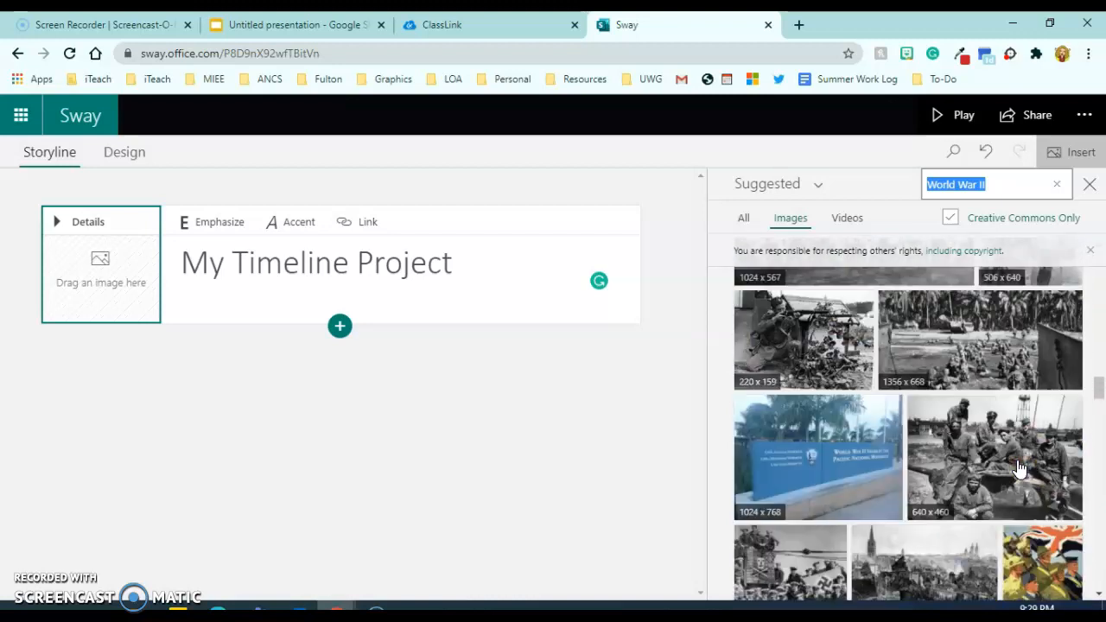
scroll(1020, 468, "up", 5)
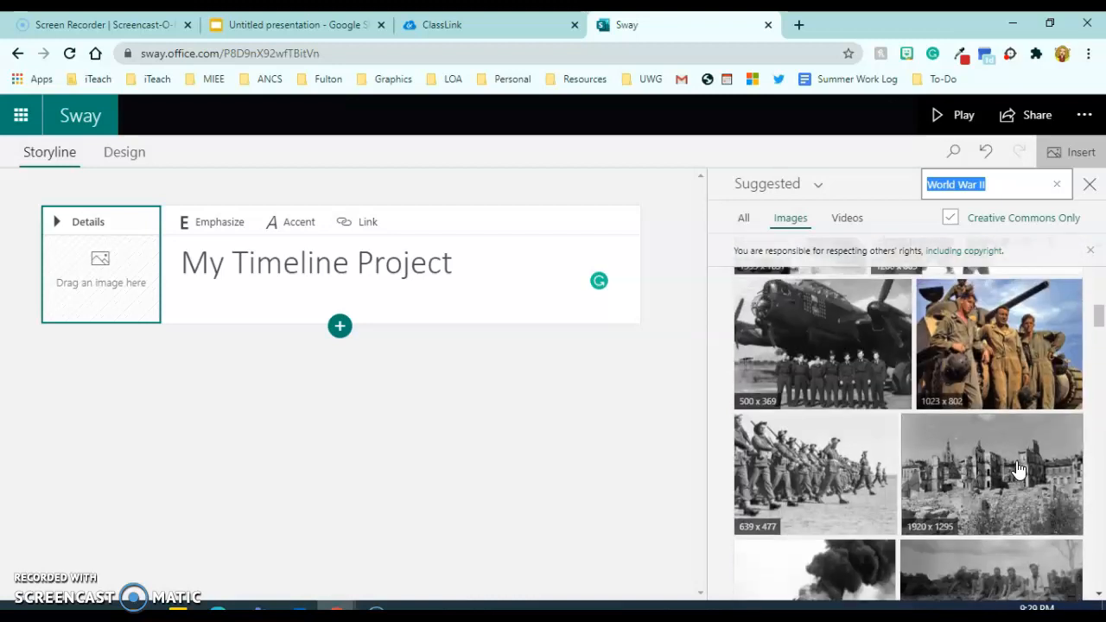
Add the black-and-white bomber and crew photo as the title card background.
left_click(867, 476)
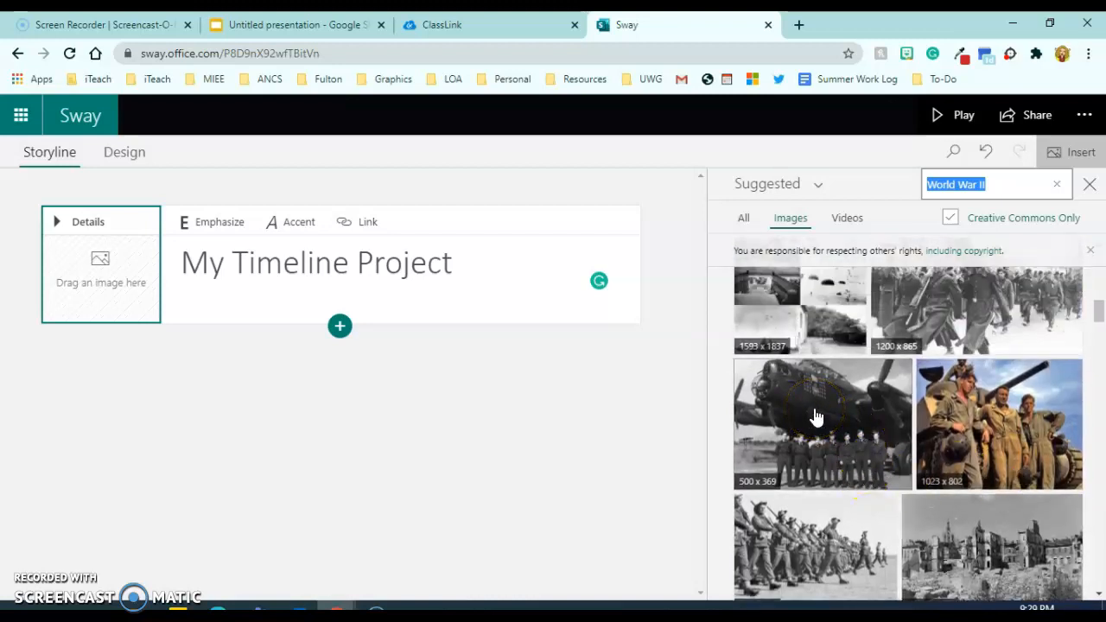
left_click(1020, 188)
left_click(288, 295)
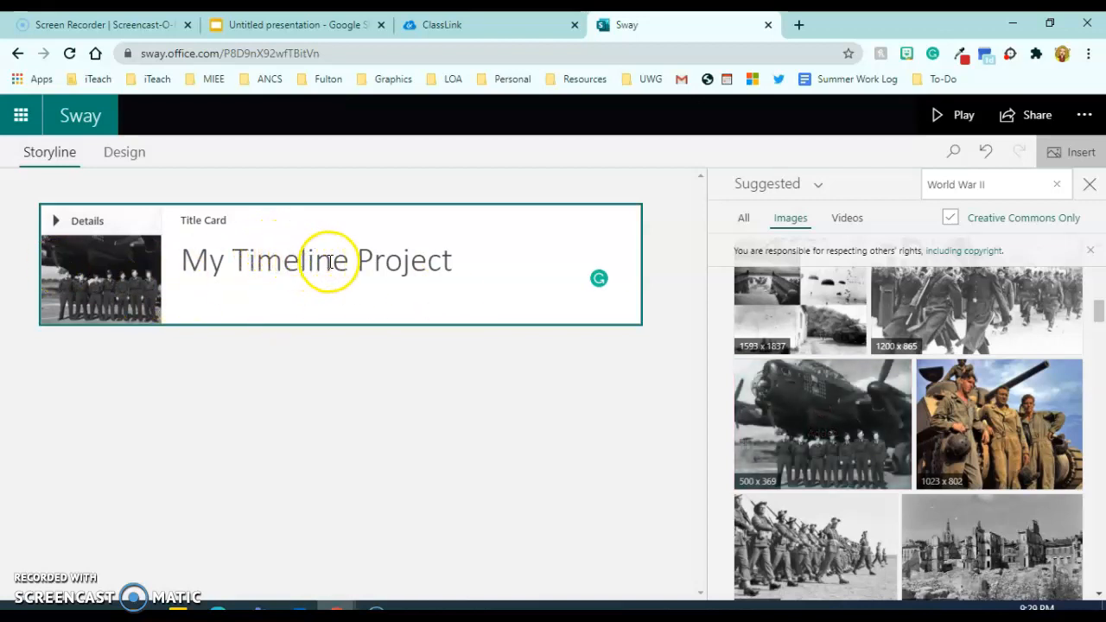
left_click(1089, 184)
Preview the Sway with Play, then return to the Storyline editor.
left_click(963, 122)
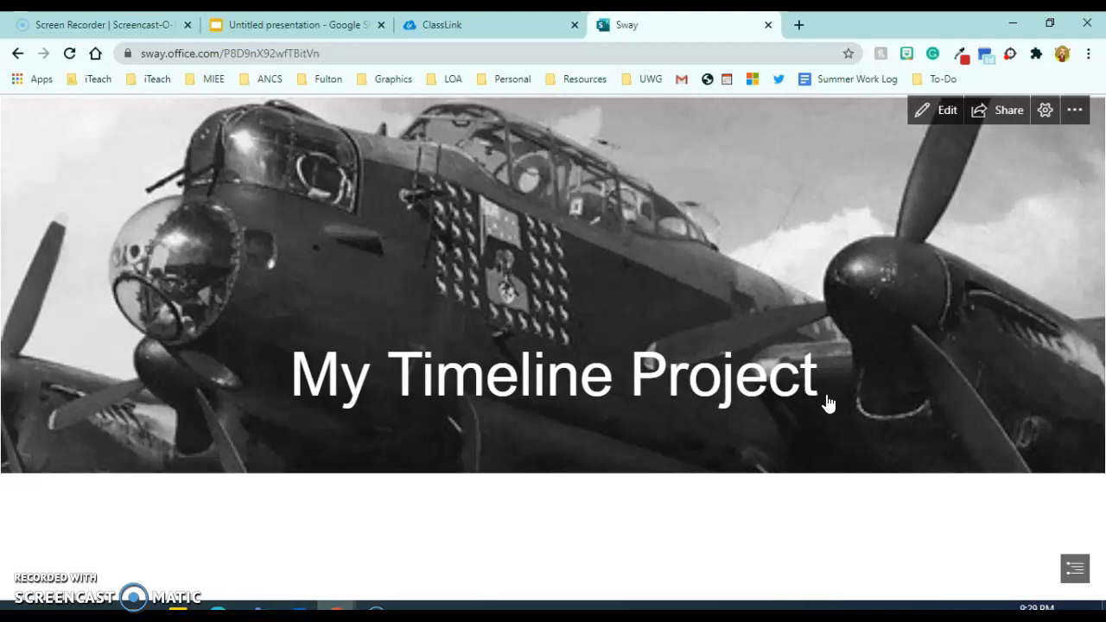
left_click(946, 112)
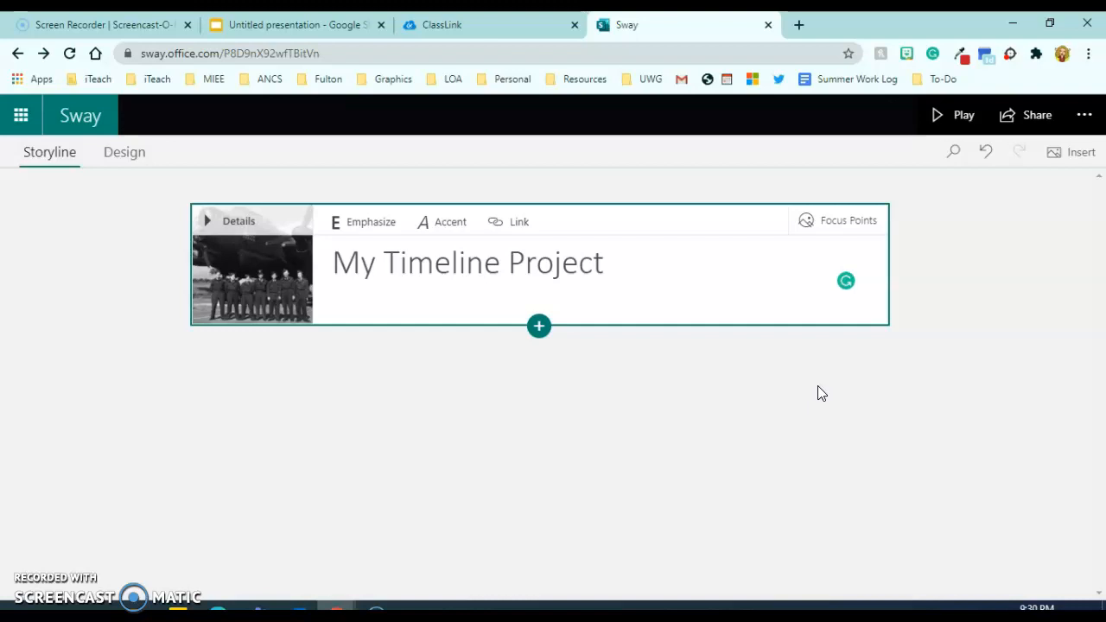
Add an emphasized Heading 1 card reading 1900 after the title and choose its background spot.
left_click(538, 328)
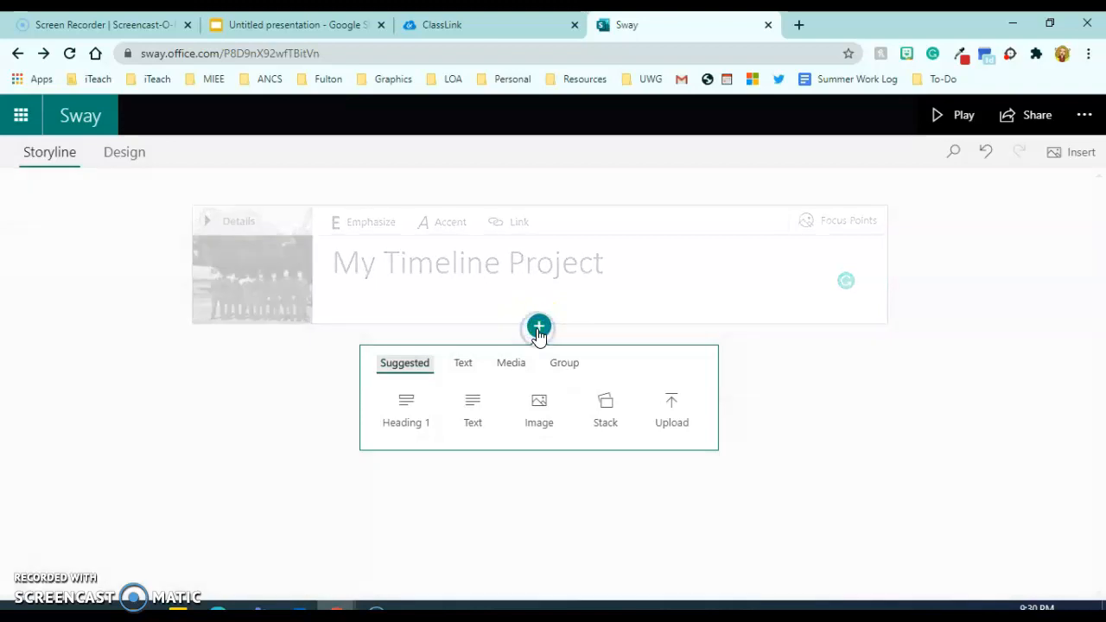
left_click(408, 430)
left_click(407, 426)
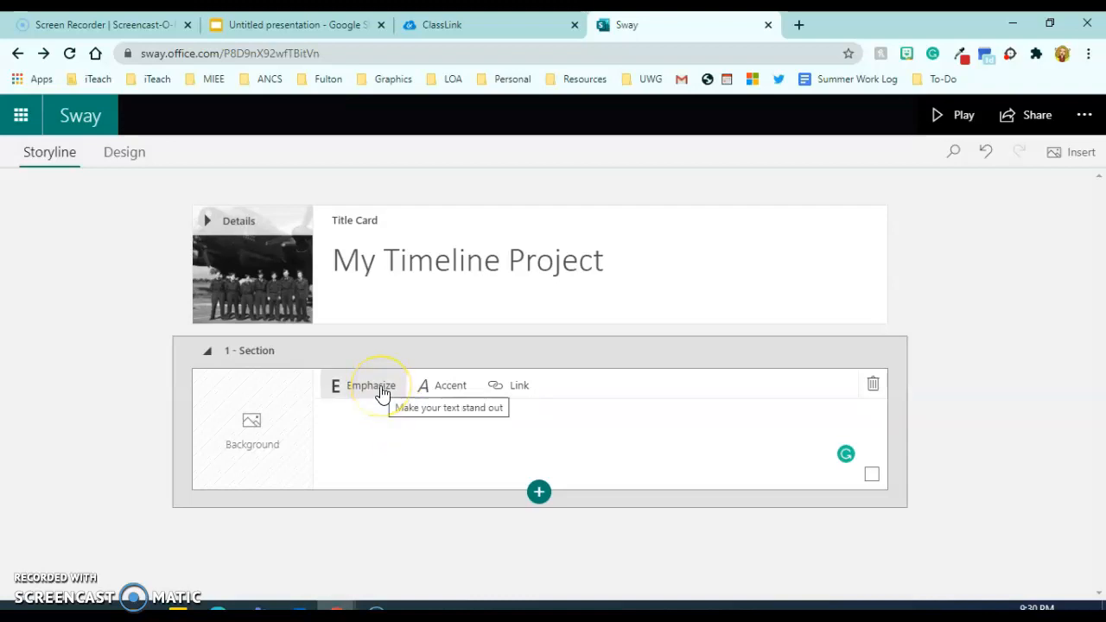
left_click(395, 433)
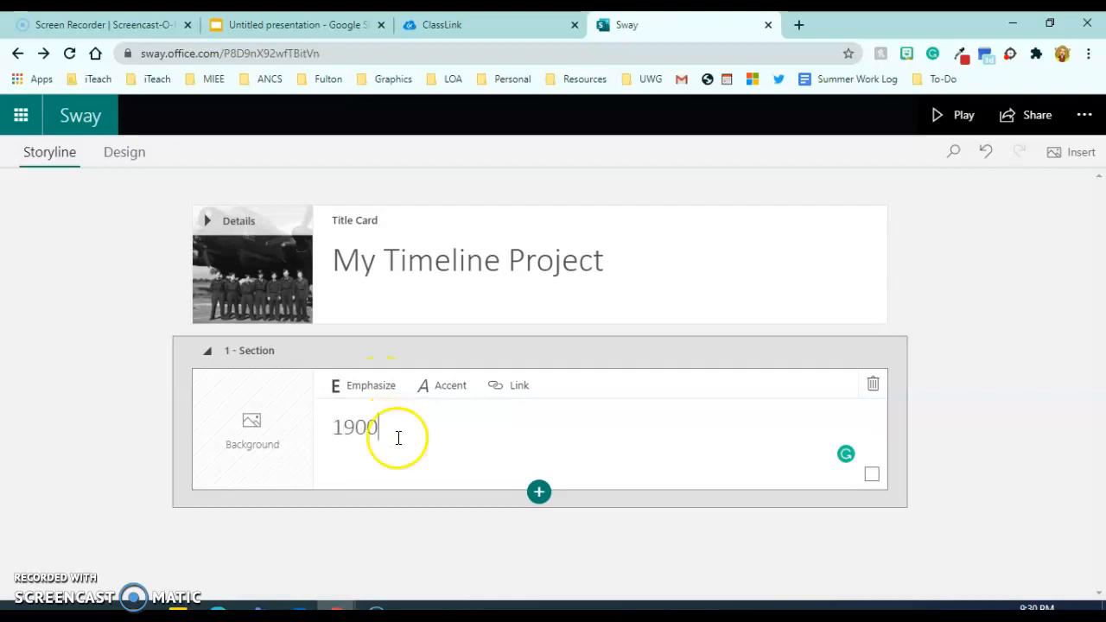
left_click(378, 393)
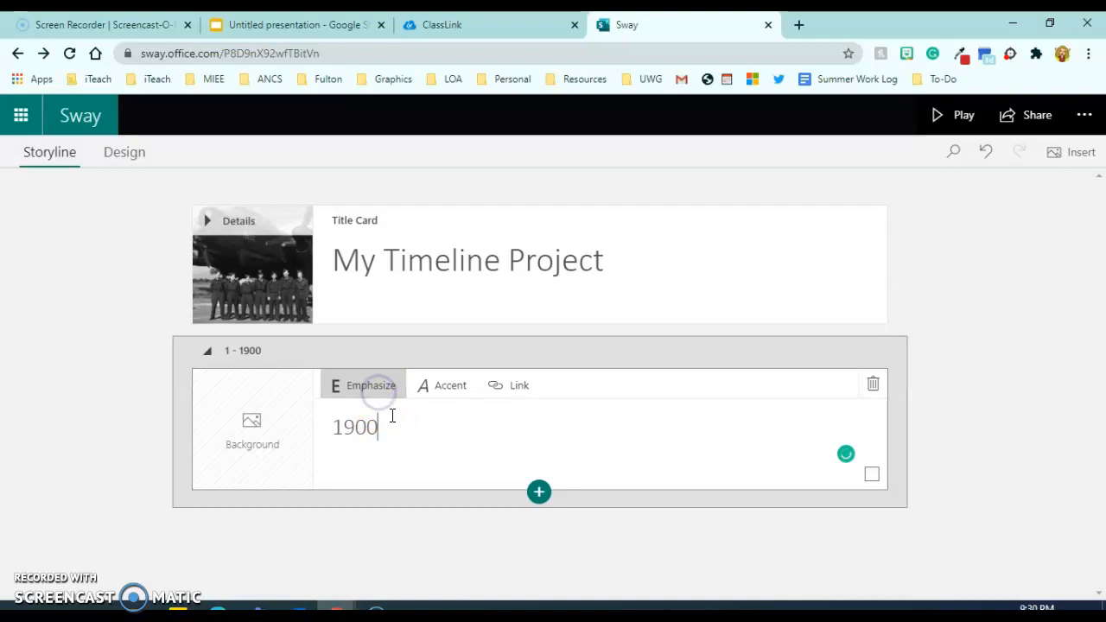
left_click(254, 457)
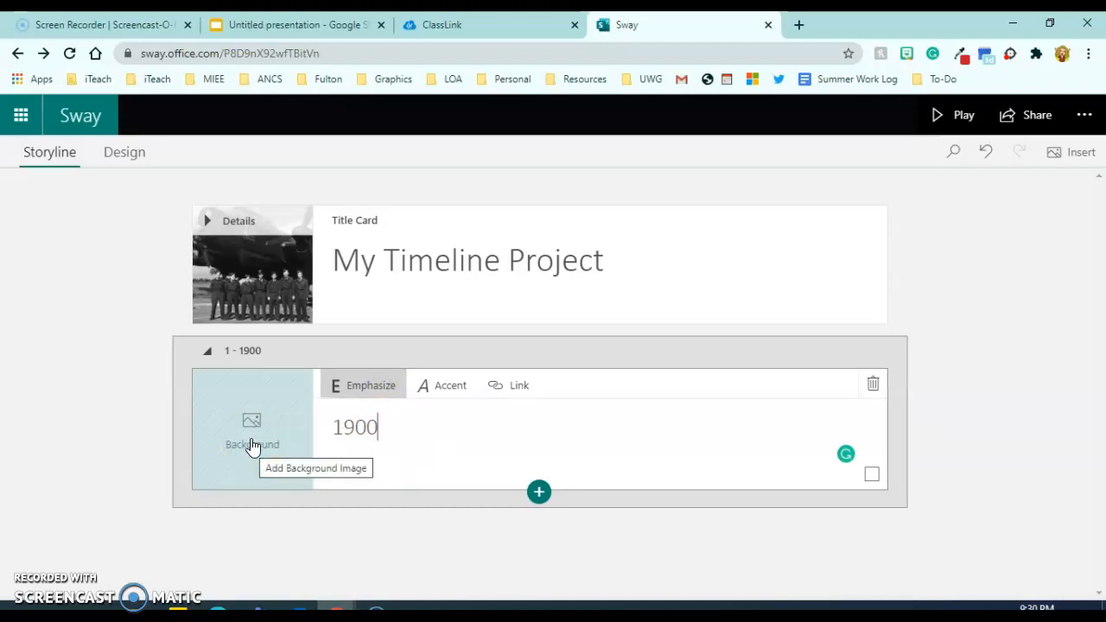
left_click(251, 446)
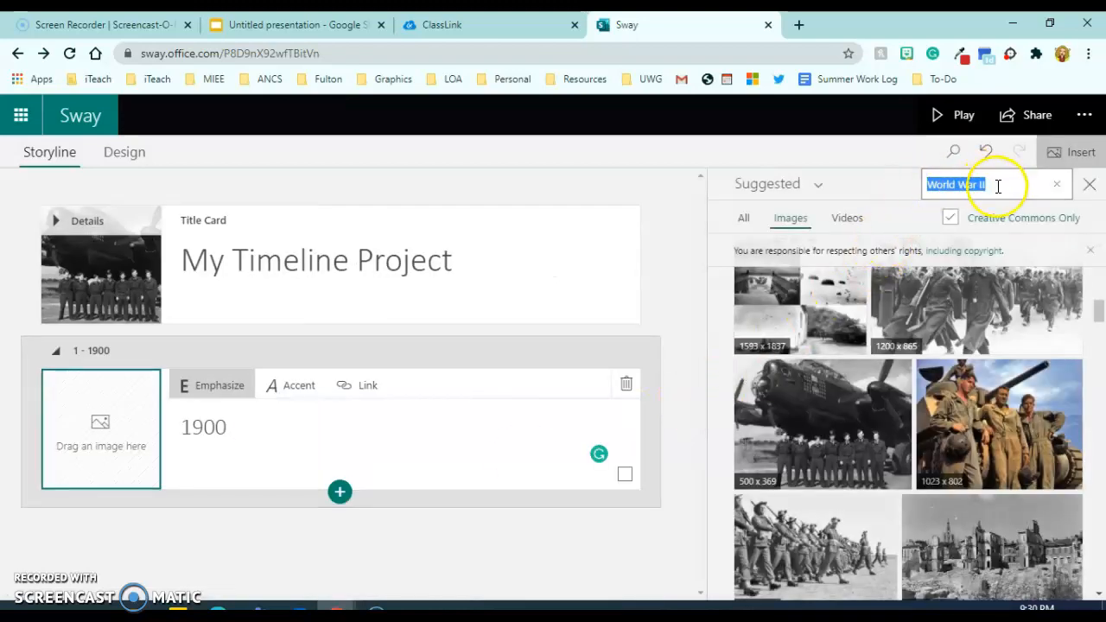
Search images for '1900' and add the 1045 x 754 football team photo to the 1900 card.
triple_click(997, 186)
type("1900")
key("Return")
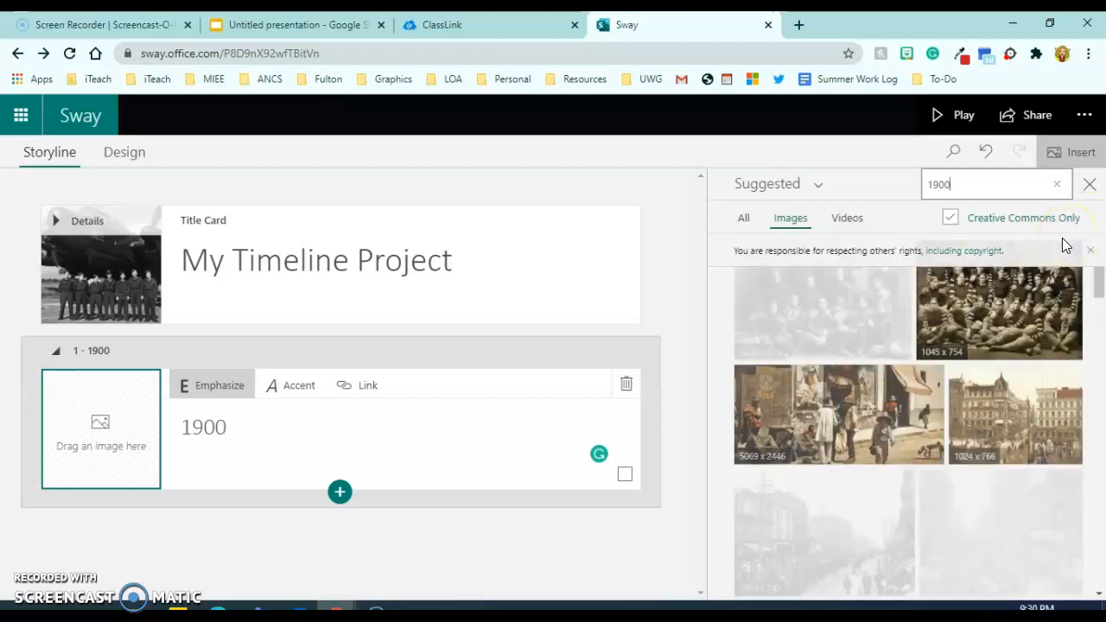
left_click(999, 325)
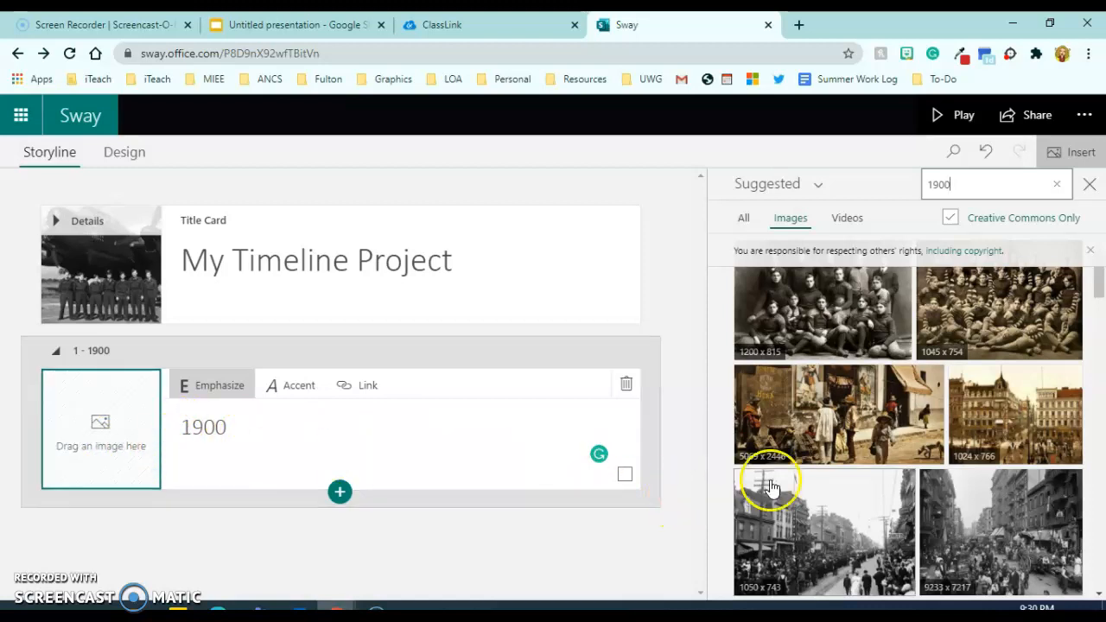
scroll(946, 441, "down", 1)
scroll(987, 428, "down", 2)
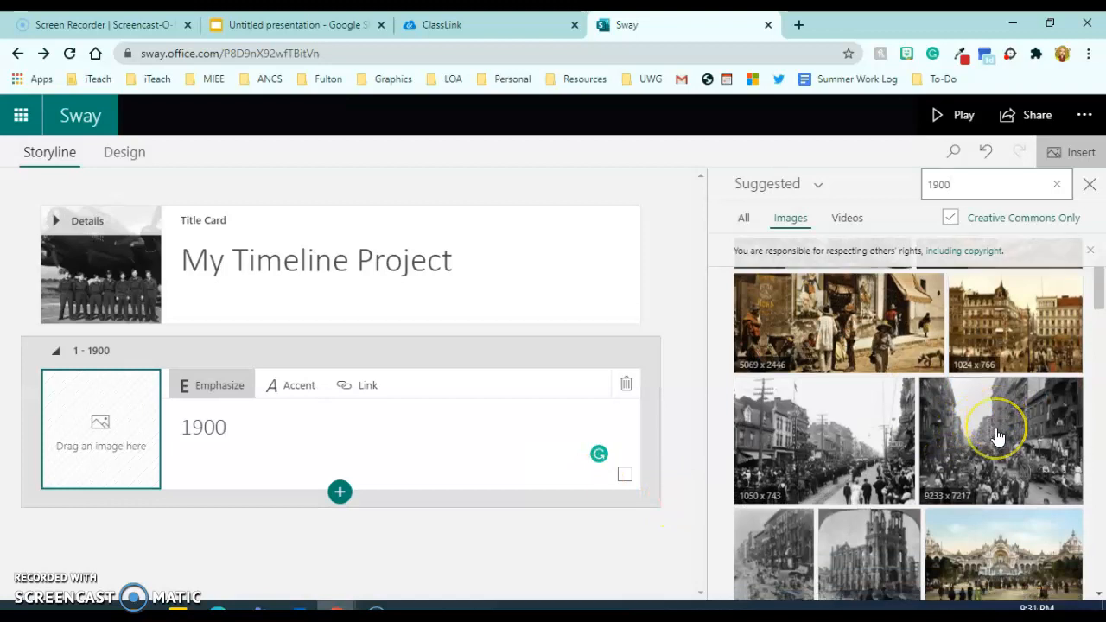
scroll(998, 439, "down", 1)
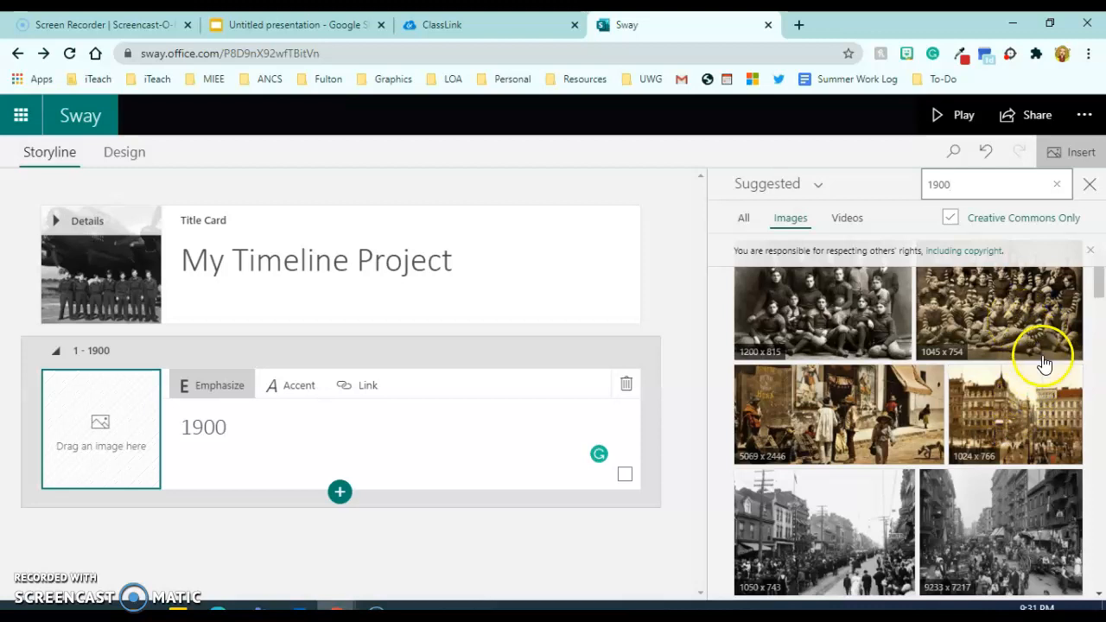
left_click(1018, 322)
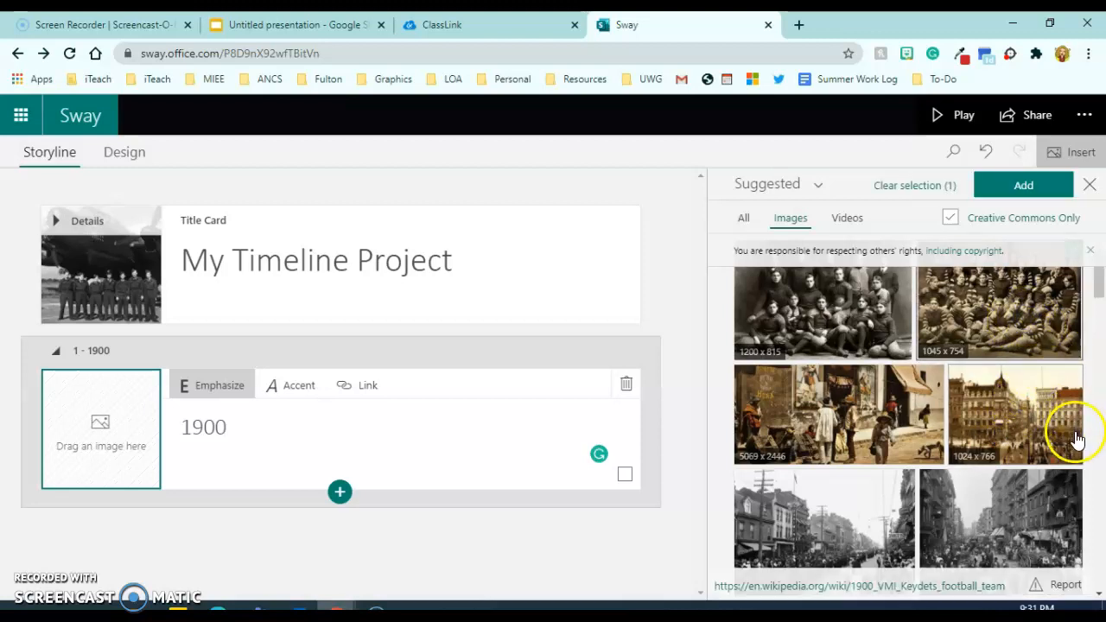
left_click(1025, 183)
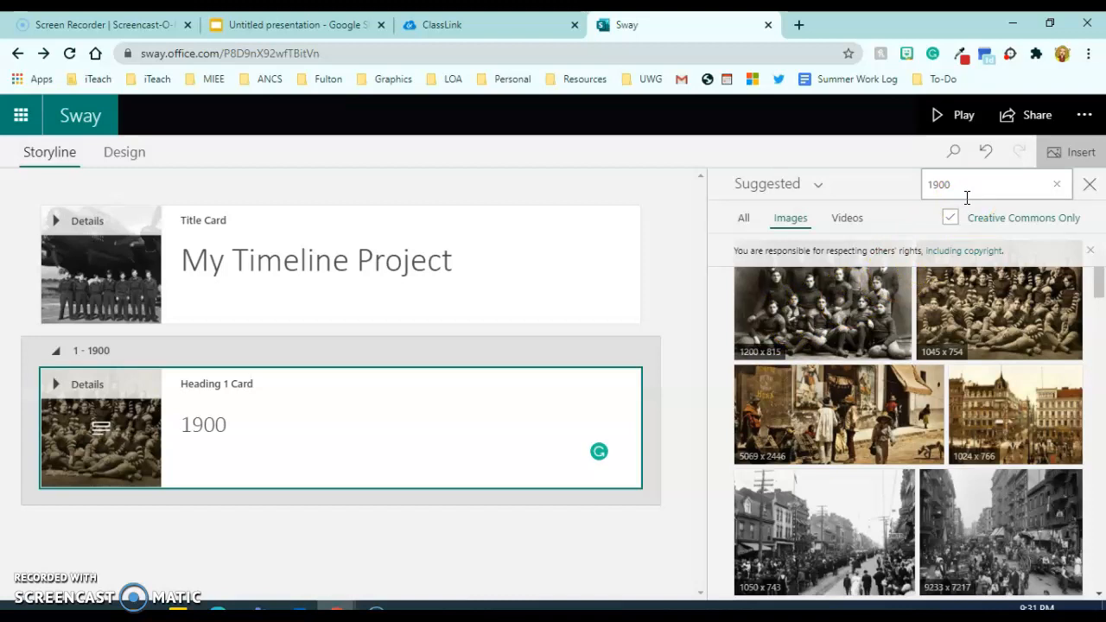
left_click(366, 442)
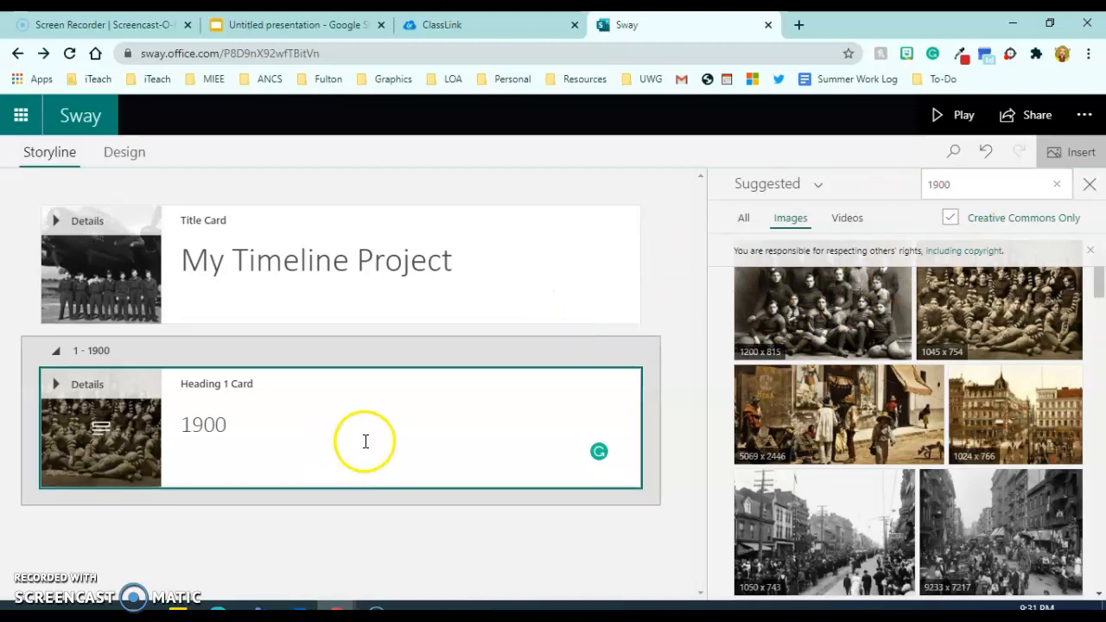
Add a text card under 1900 about an important event that occurred, plus a new heading card.
left_click(406, 443)
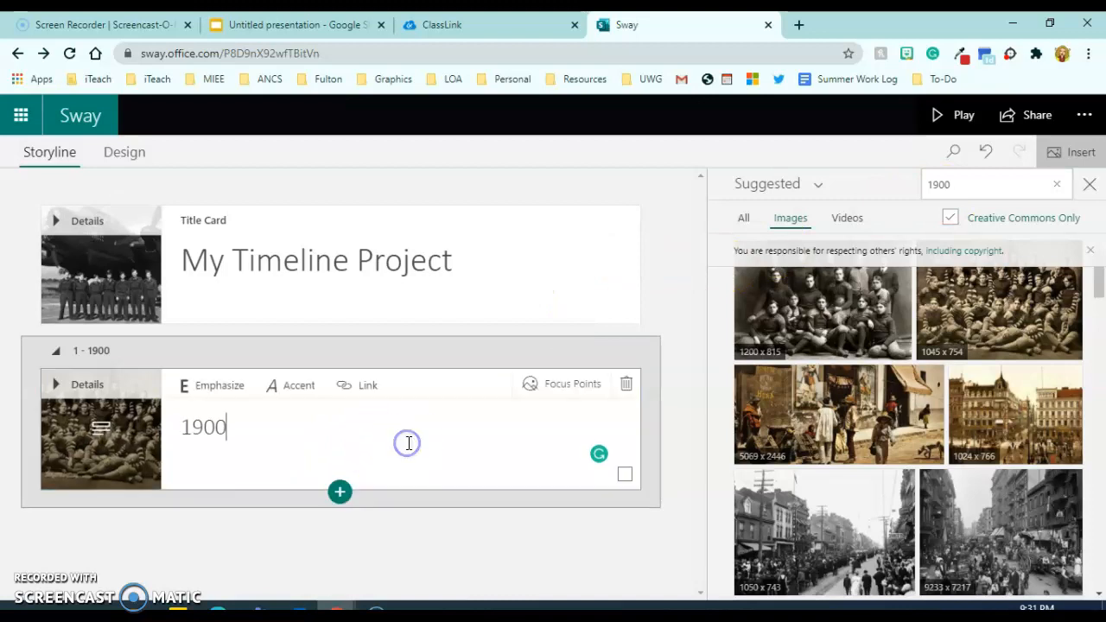
left_click(339, 498)
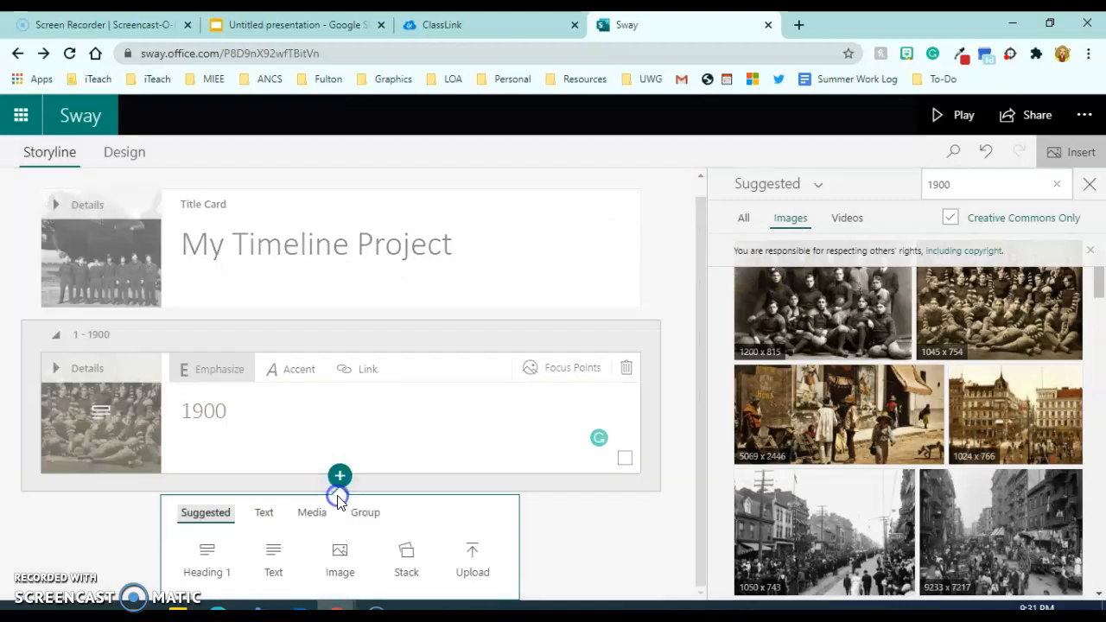
left_click(274, 577)
left_click(282, 442)
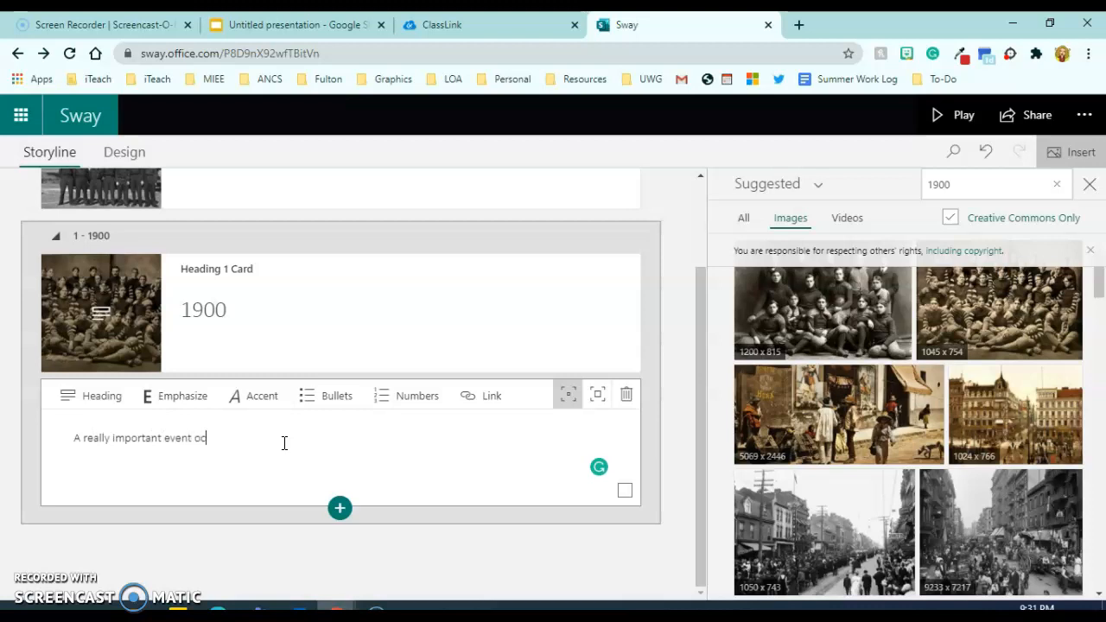
type("red on this day in 1900")
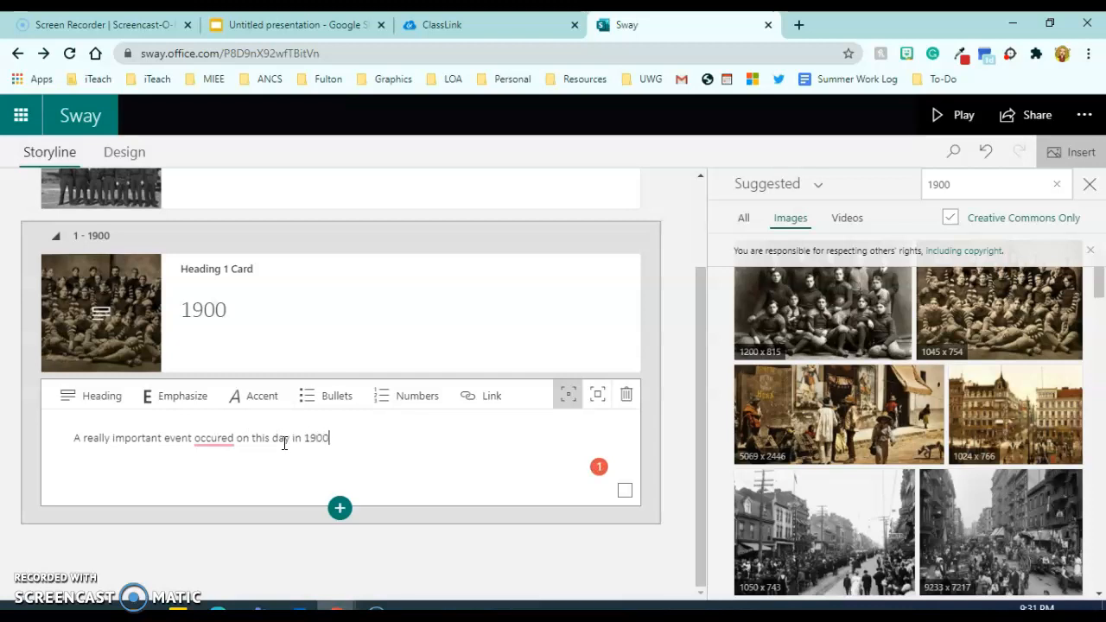
mouse_move(216, 439)
left_click(227, 464)
left_click(335, 438)
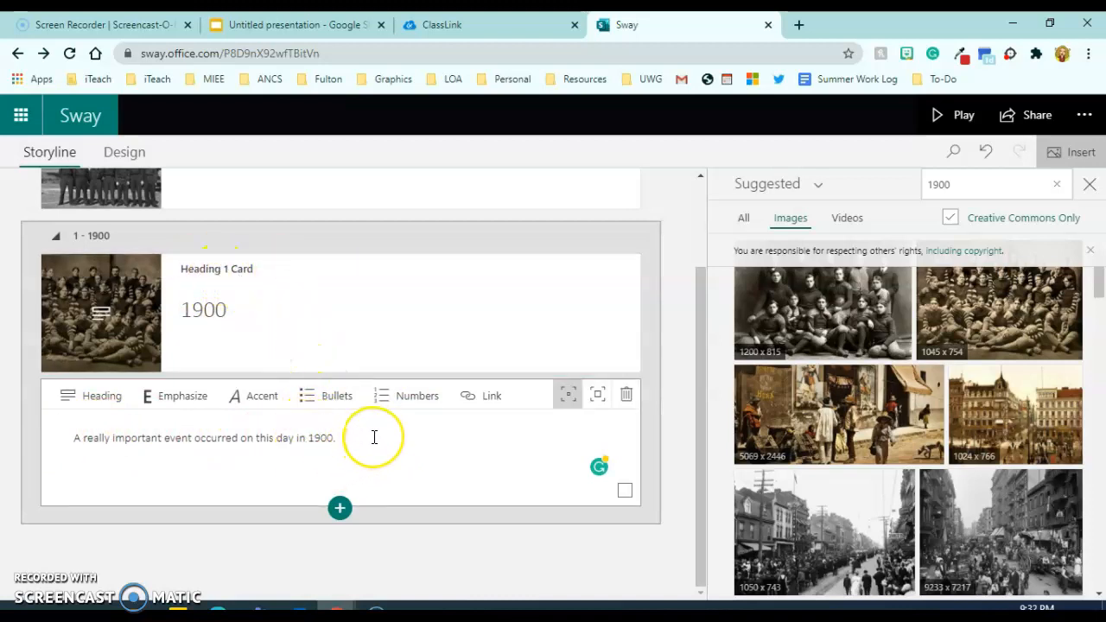
type("important facts, blah blah blah.")
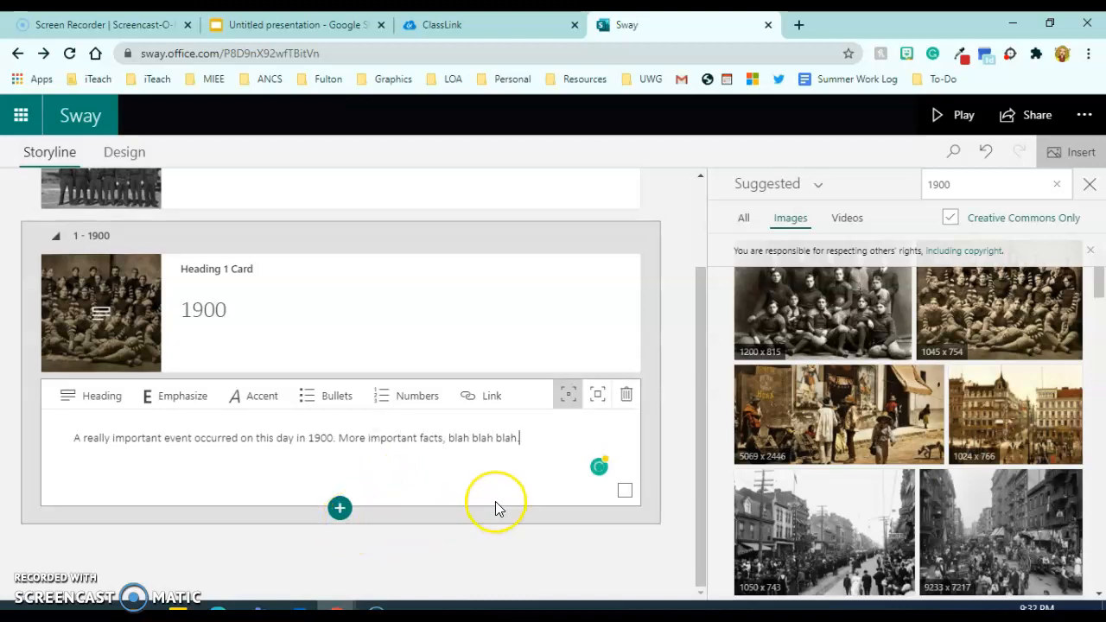
left_click(340, 511)
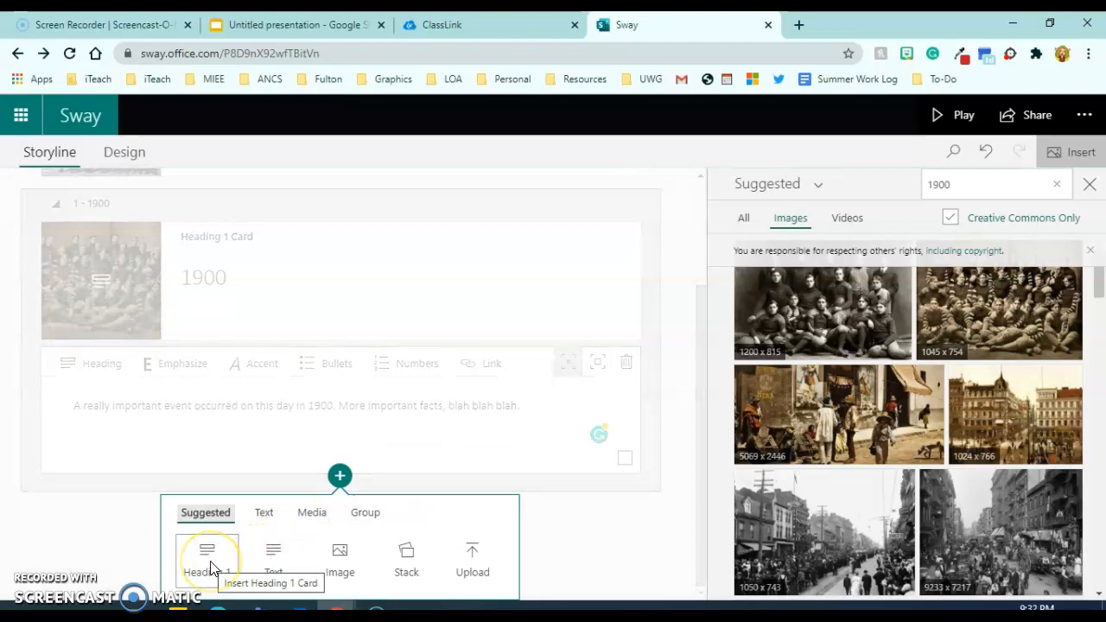
left_click(207, 561)
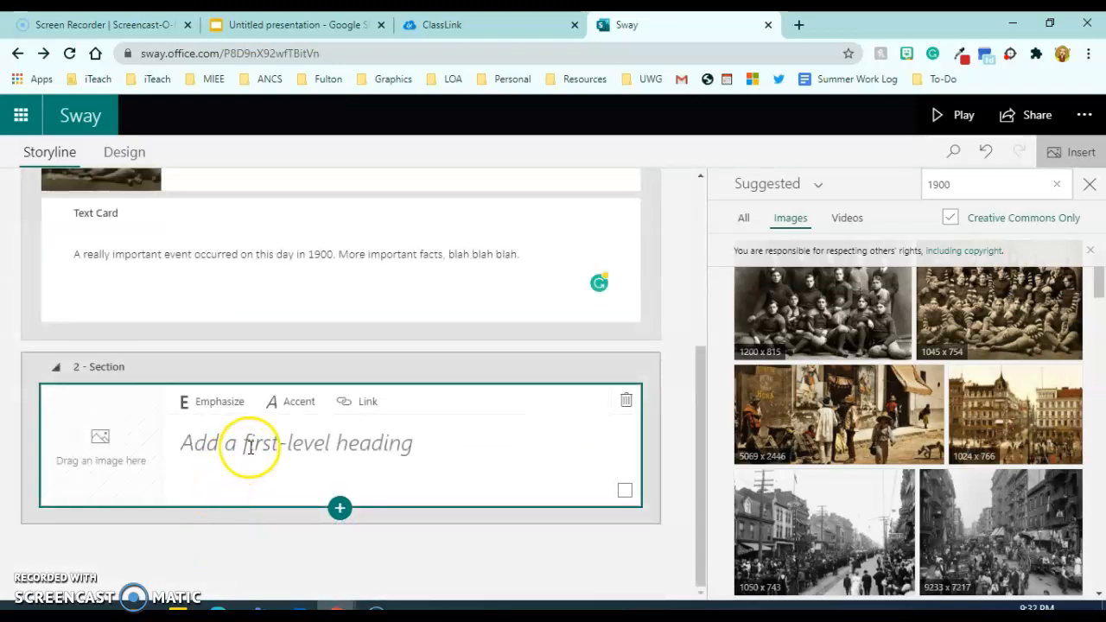
Type 1929 into the new heading, emphasize it, and select the card's image spot.
left_click(251, 447)
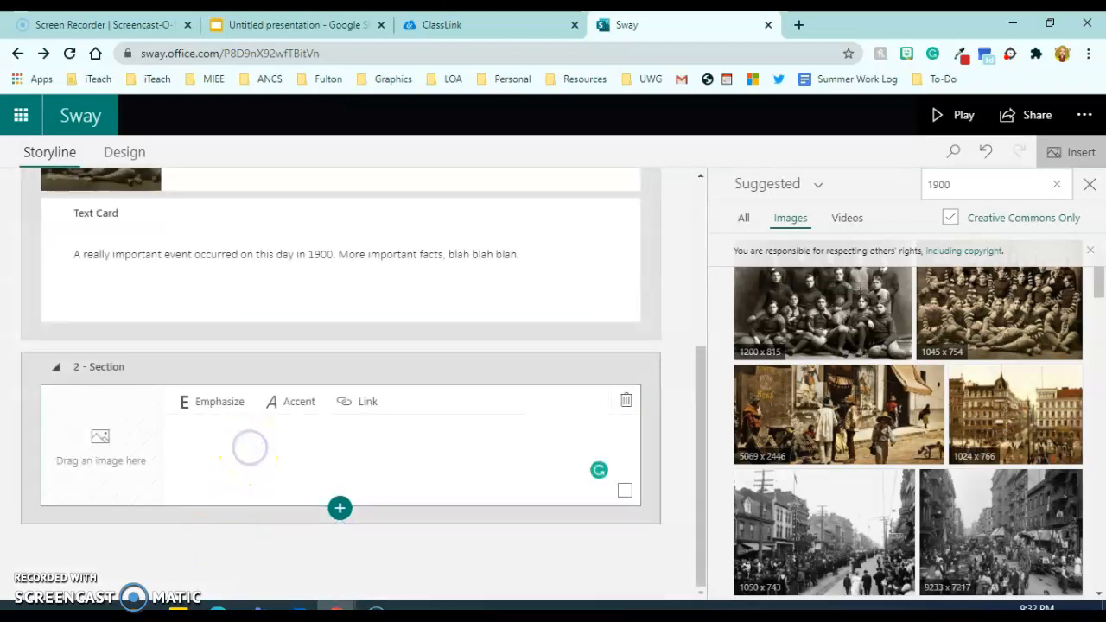
type("1929")
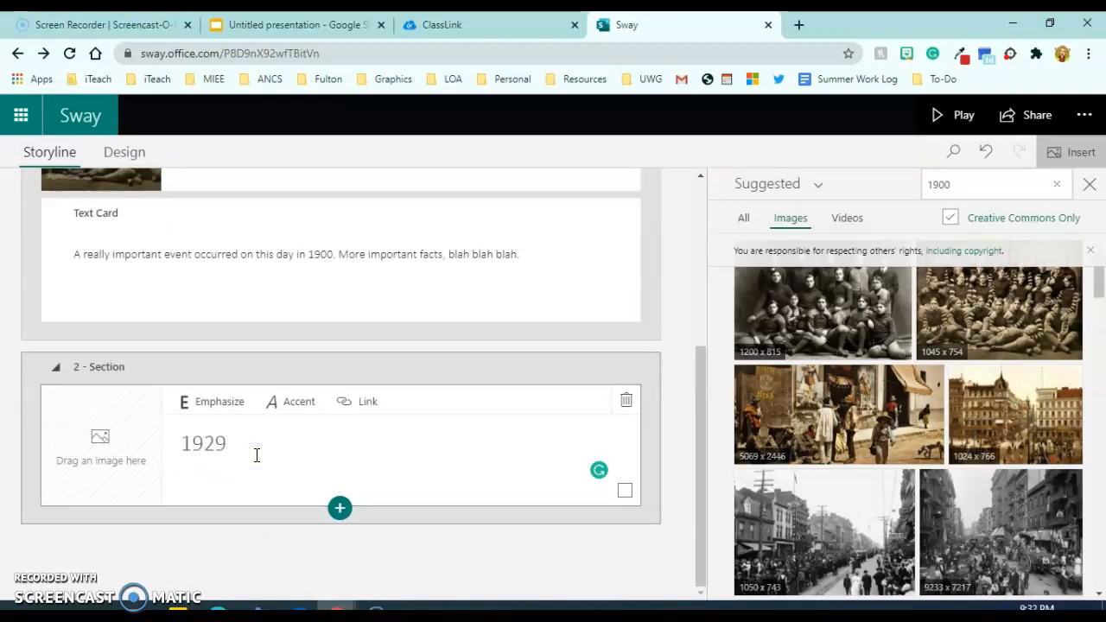
left_click(225, 413)
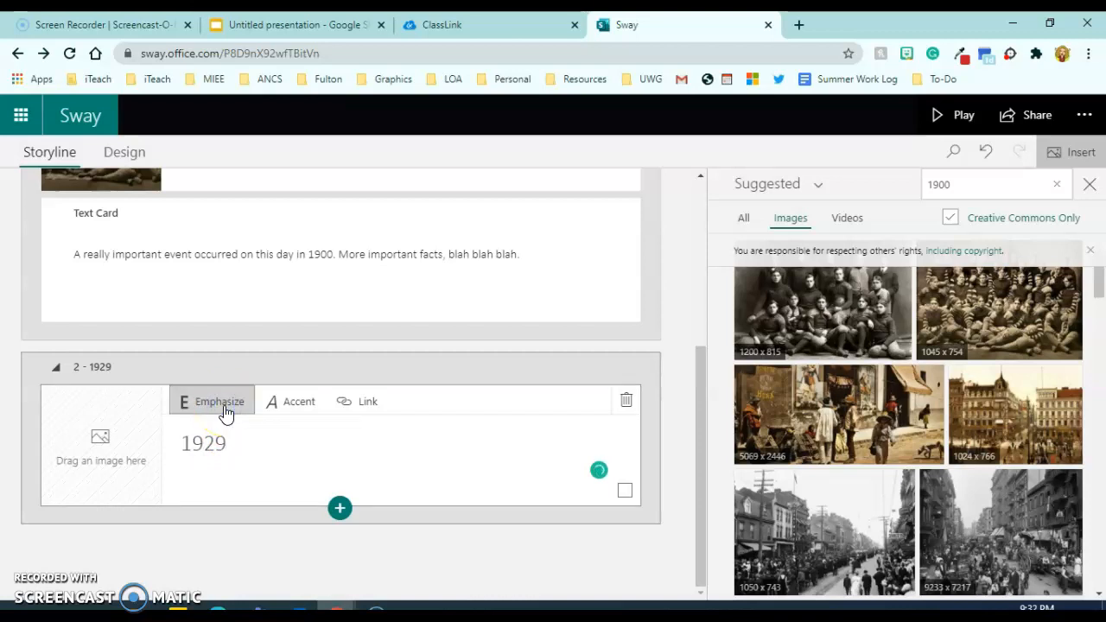
scroll(346, 432, "up", 3)
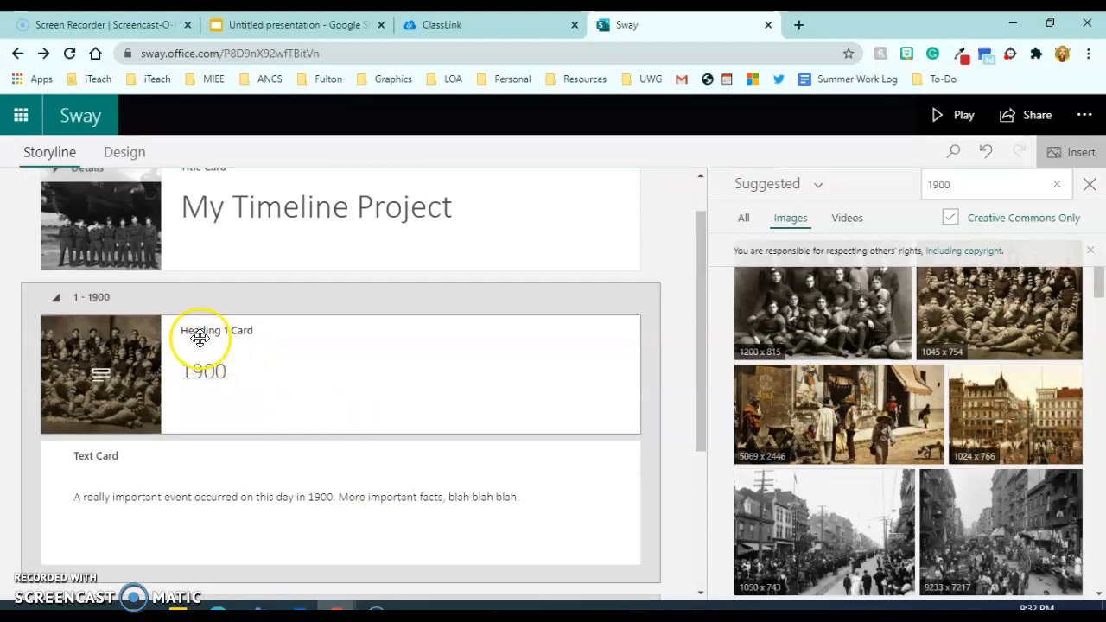
left_click(227, 335)
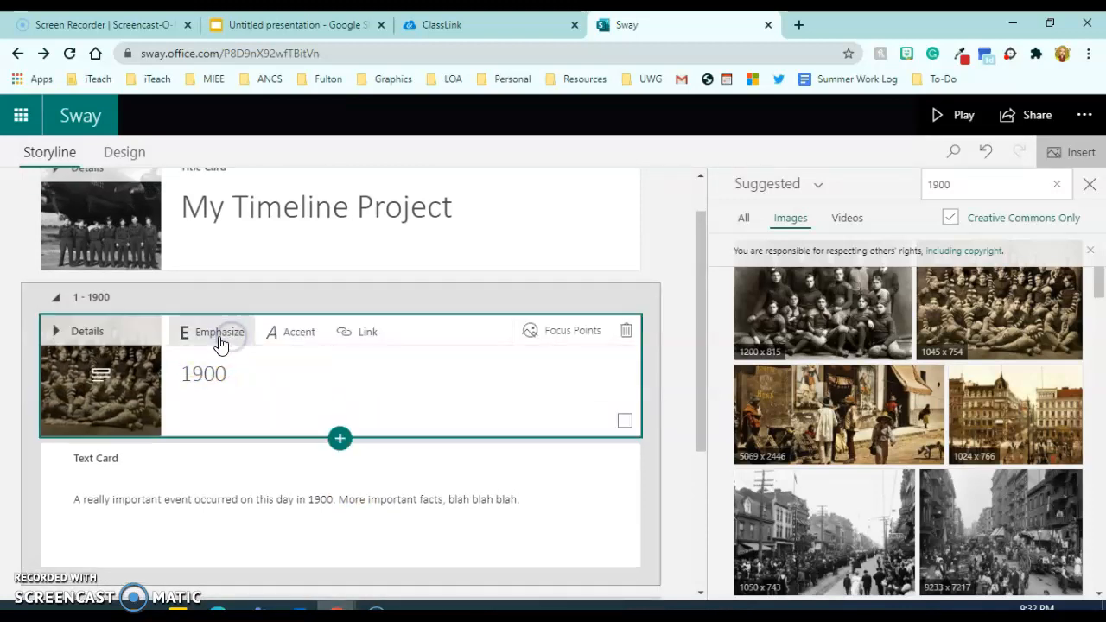
scroll(331, 544, "down", 3)
left_click(253, 444)
left_click(216, 403)
left_click(213, 449)
double_click(214, 449)
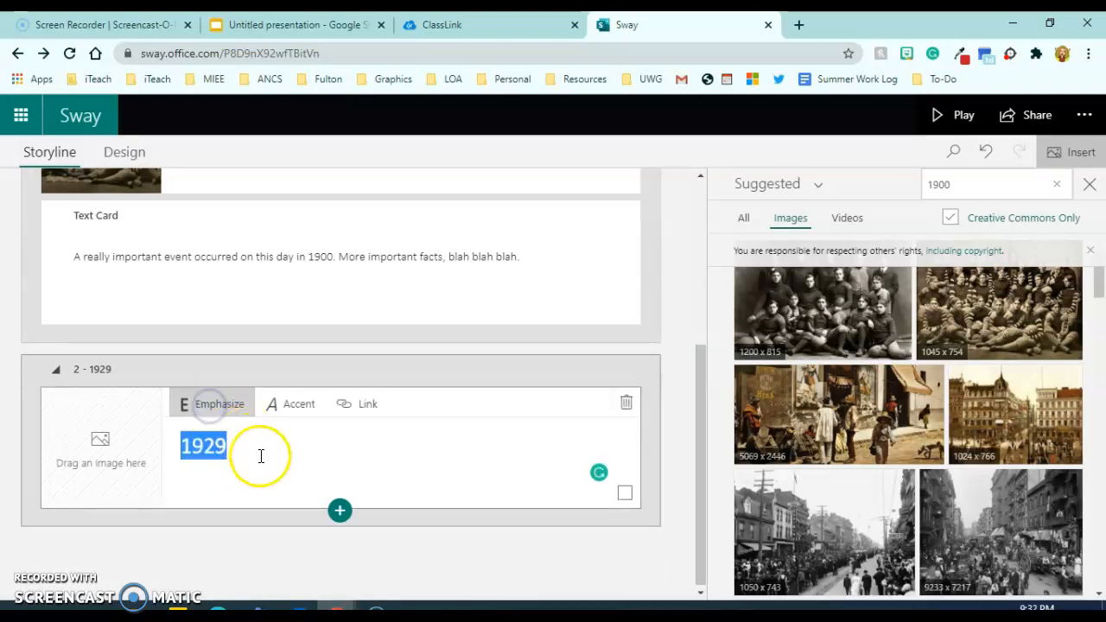
left_click(100, 445)
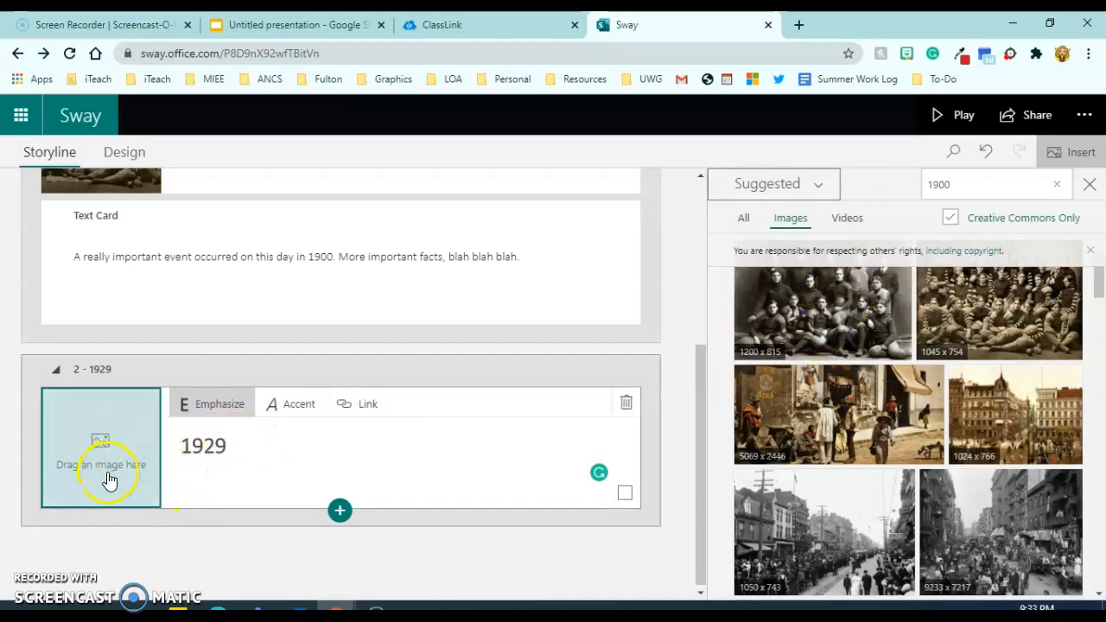
Search images for '1929' and add the Brooklyn Daily Eagle stock-crash front page to the 1929 card.
double_click(954, 185)
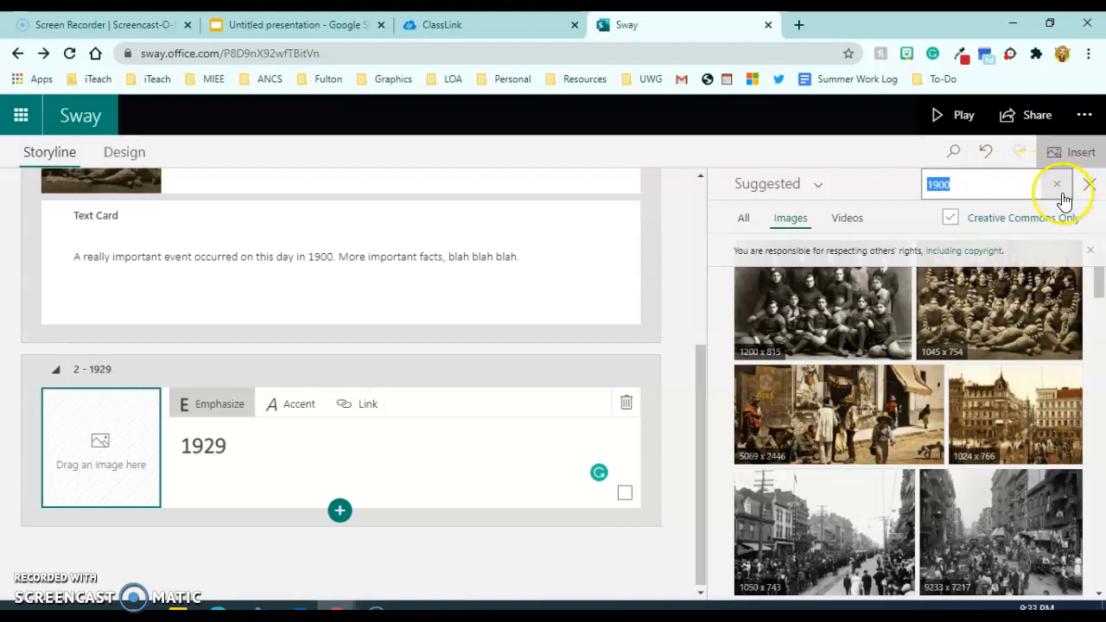
type("1")
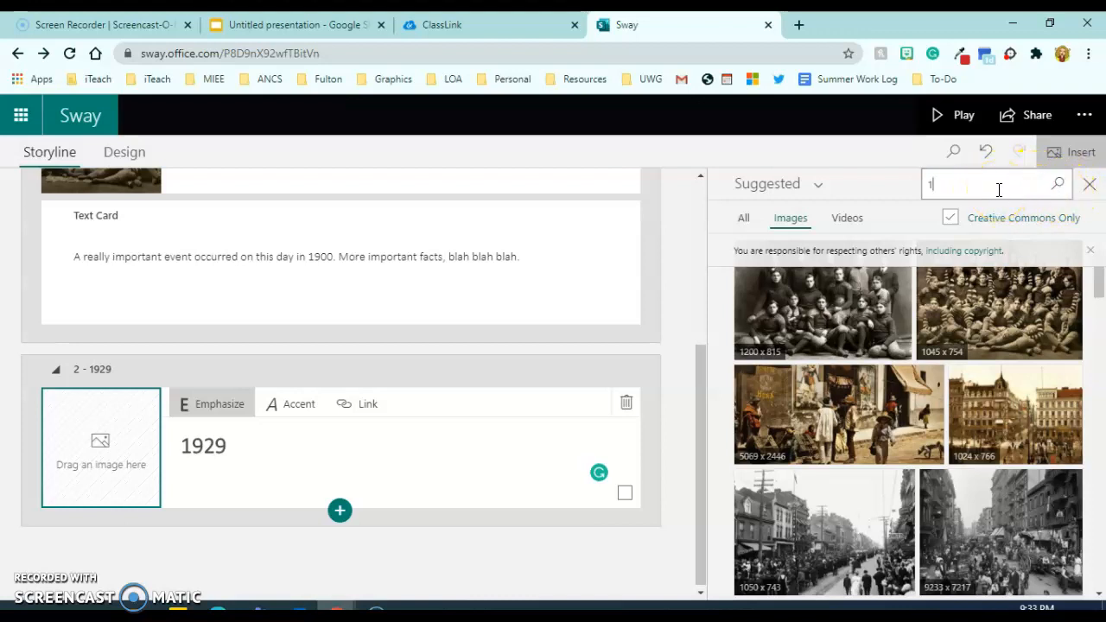
key("Return")
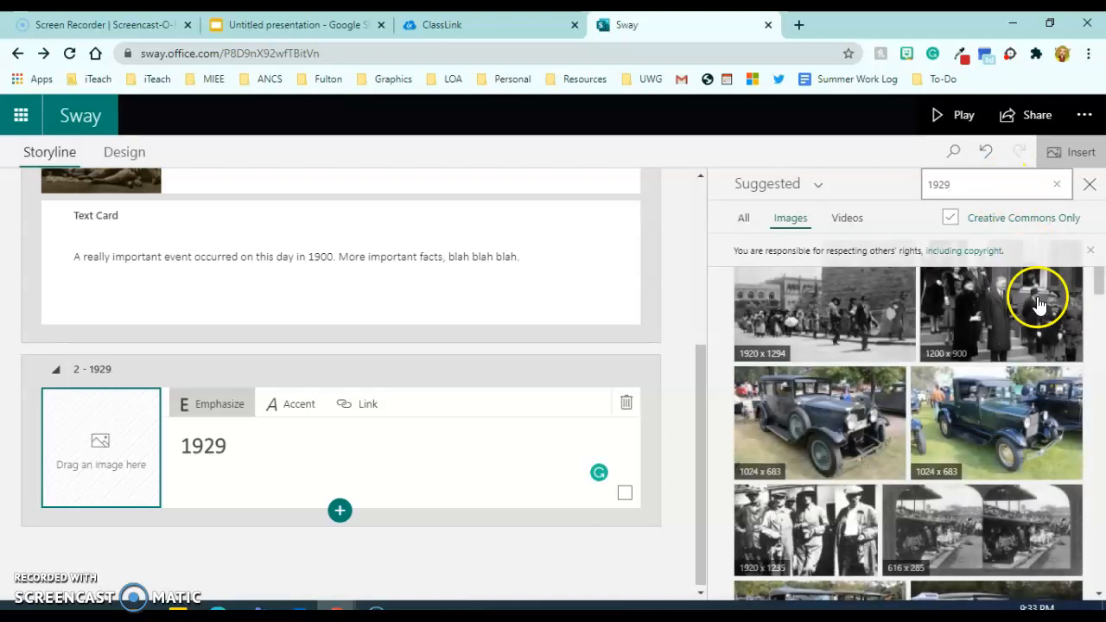
scroll(1023, 380, "down", 1)
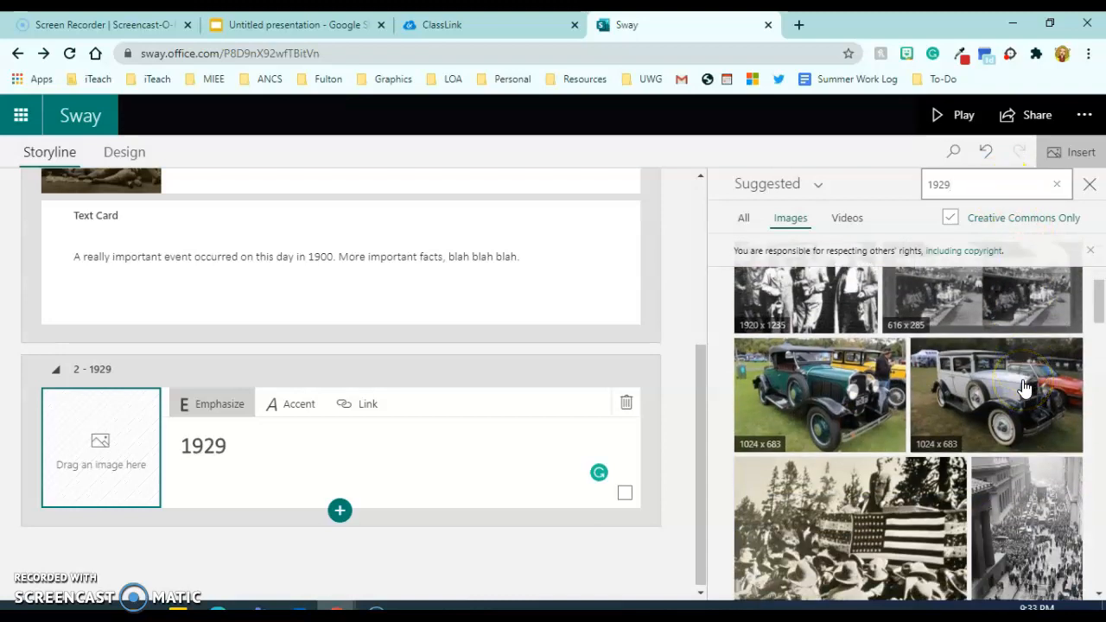
scroll(1024, 387, "down", 2)
scroll(1024, 389, "down", 1)
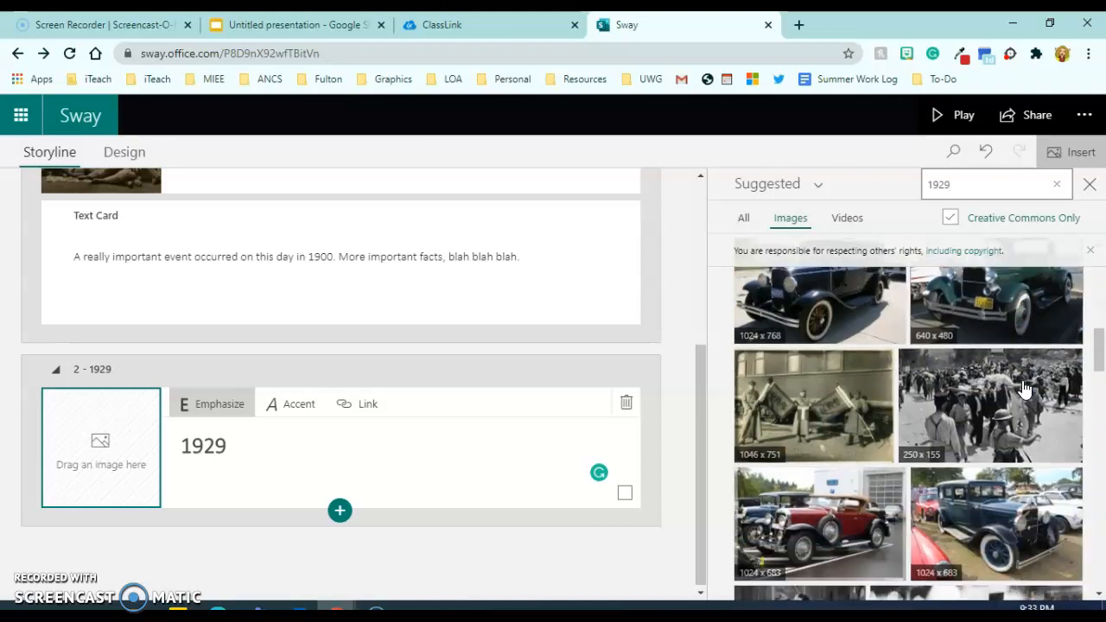
scroll(1023, 389, "down", 1)
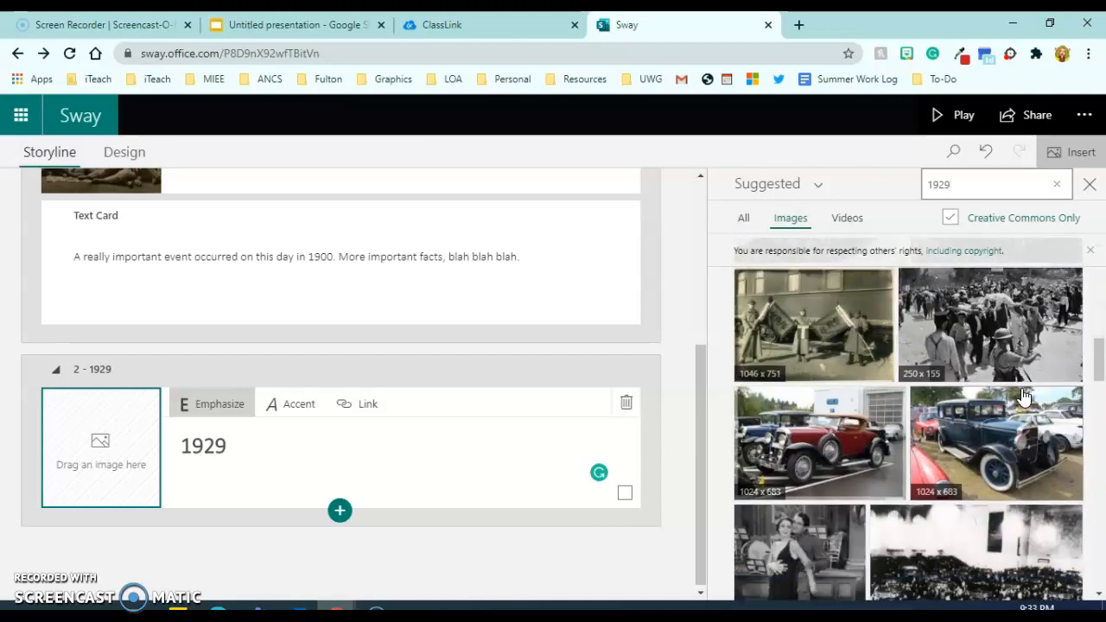
scroll(1026, 396, "down", 1)
scroll(1029, 406, "down", 1)
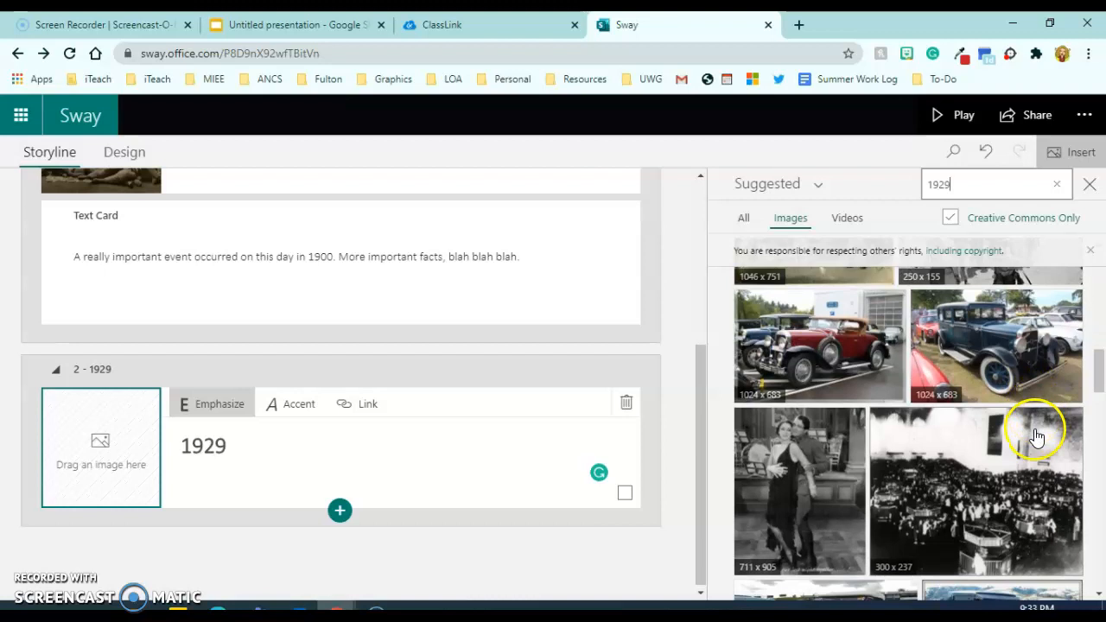
scroll(1033, 441, "down", 7)
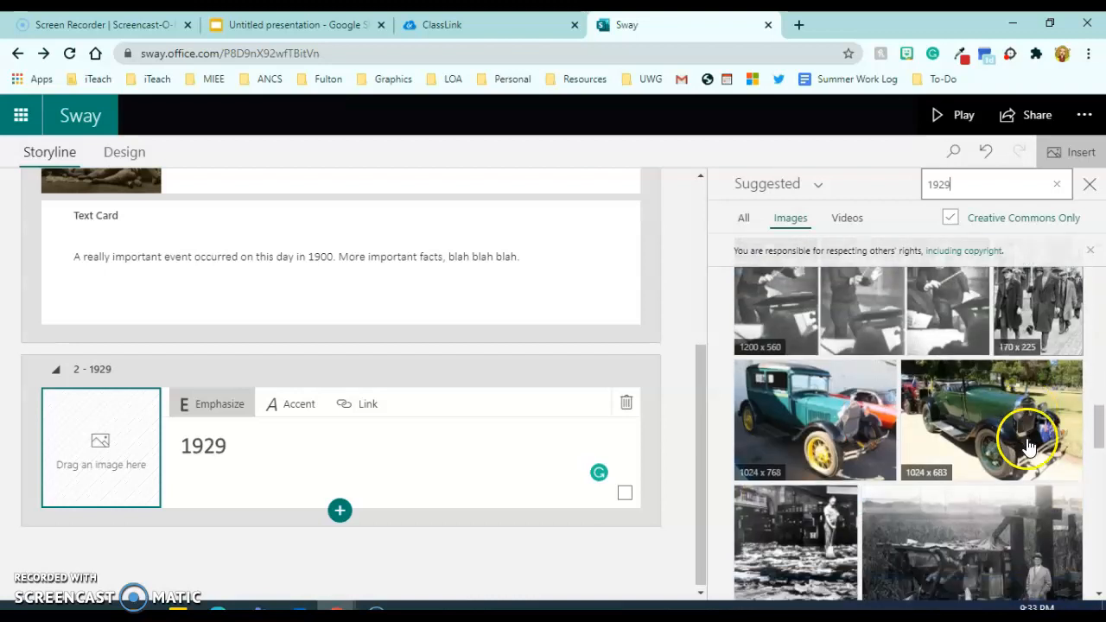
scroll(1029, 448, "down", 4)
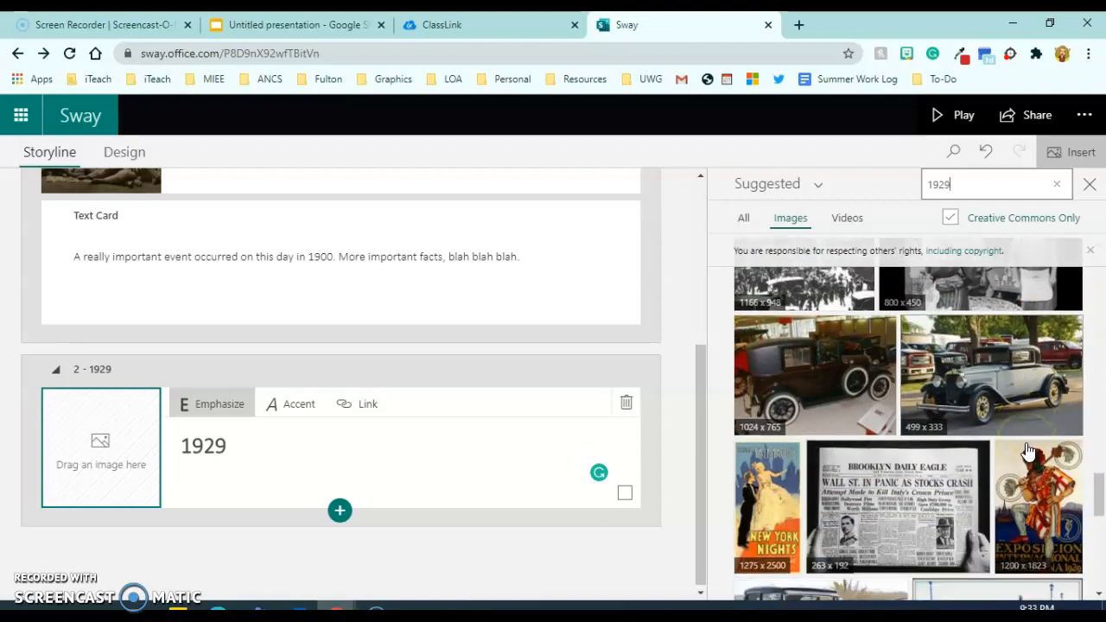
left_click(921, 503)
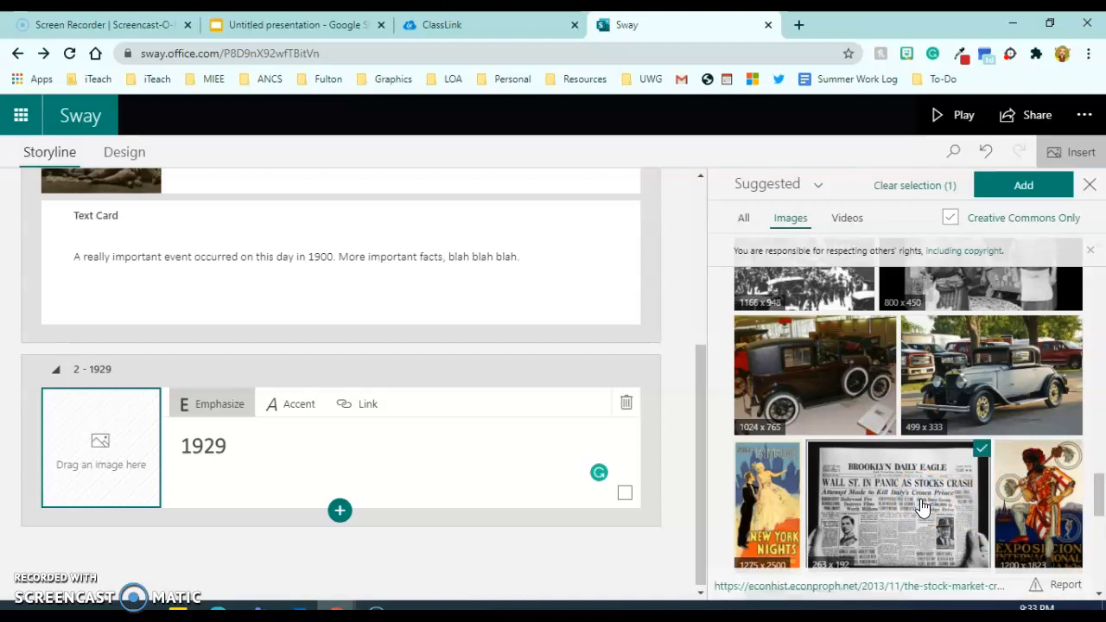
left_click(1034, 183)
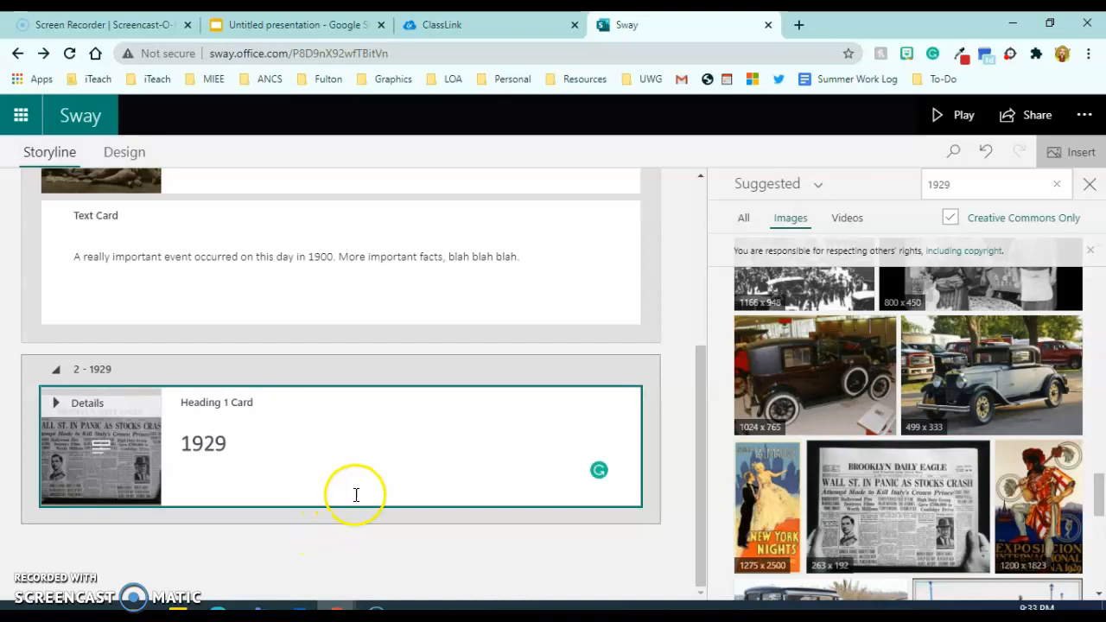
left_click_drag(705, 411, 706, 446)
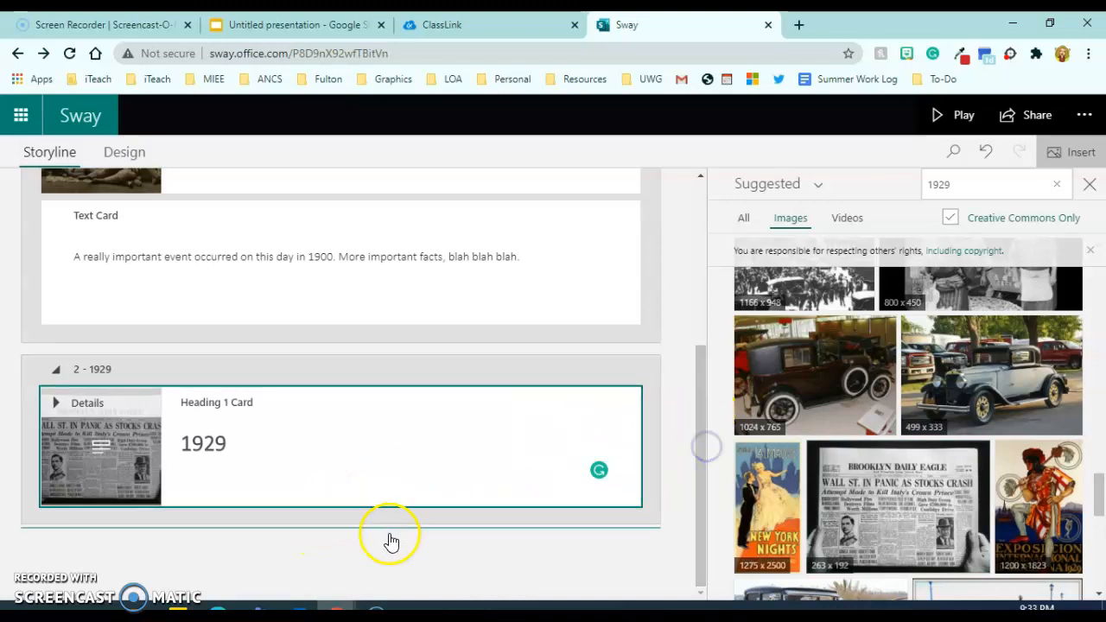
left_click(354, 525)
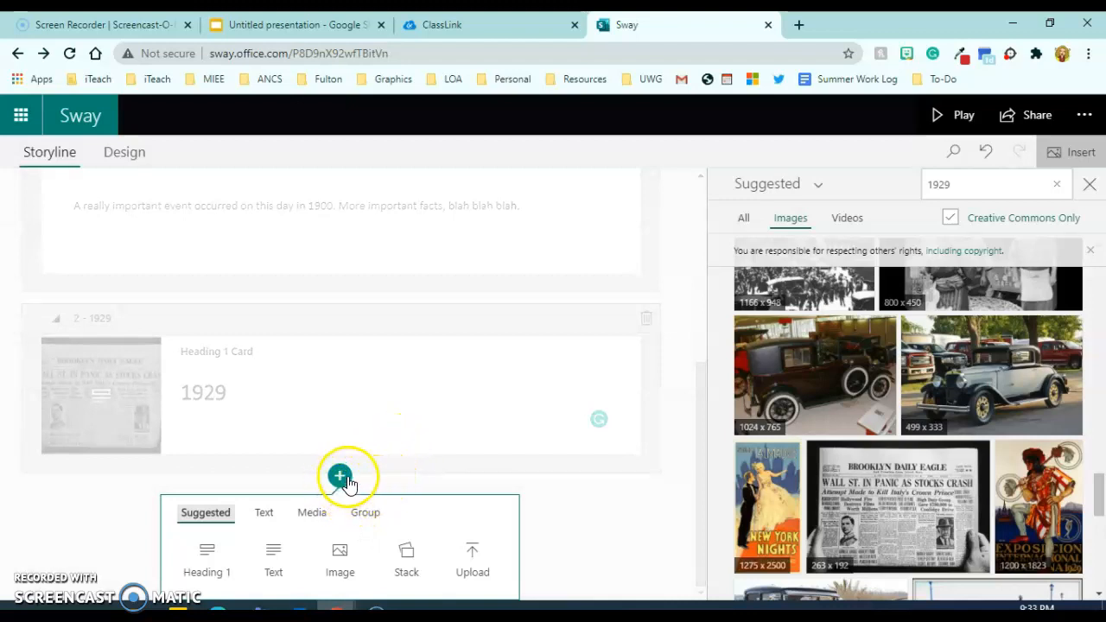
left_click(657, 439)
left_click_drag(702, 452, 702, 454)
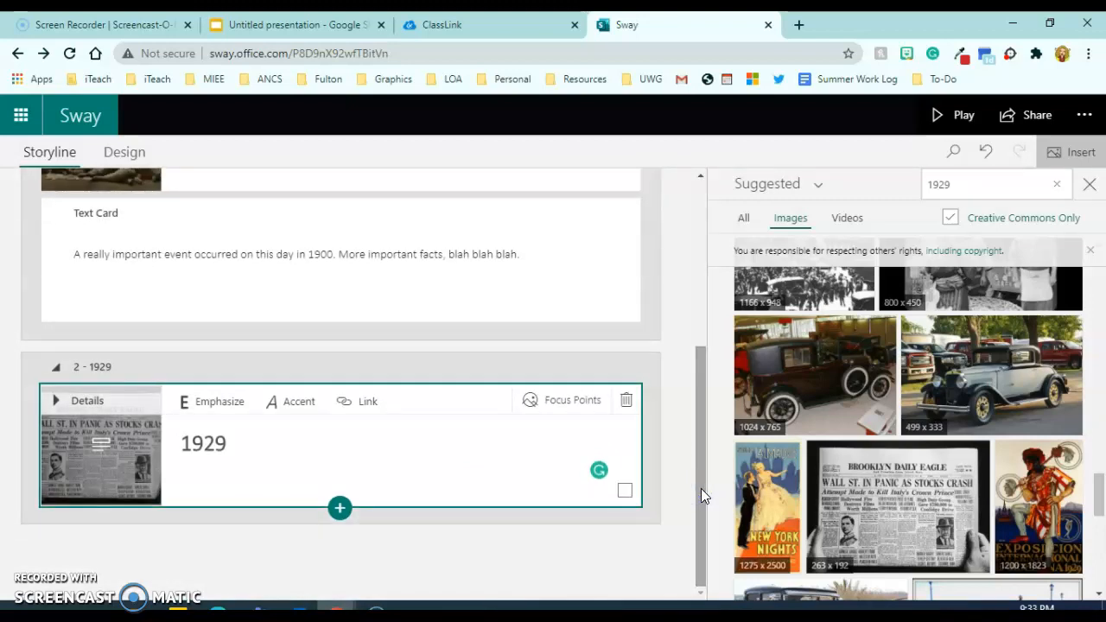
key("ctrl+minus")
key("ctrl+minus")
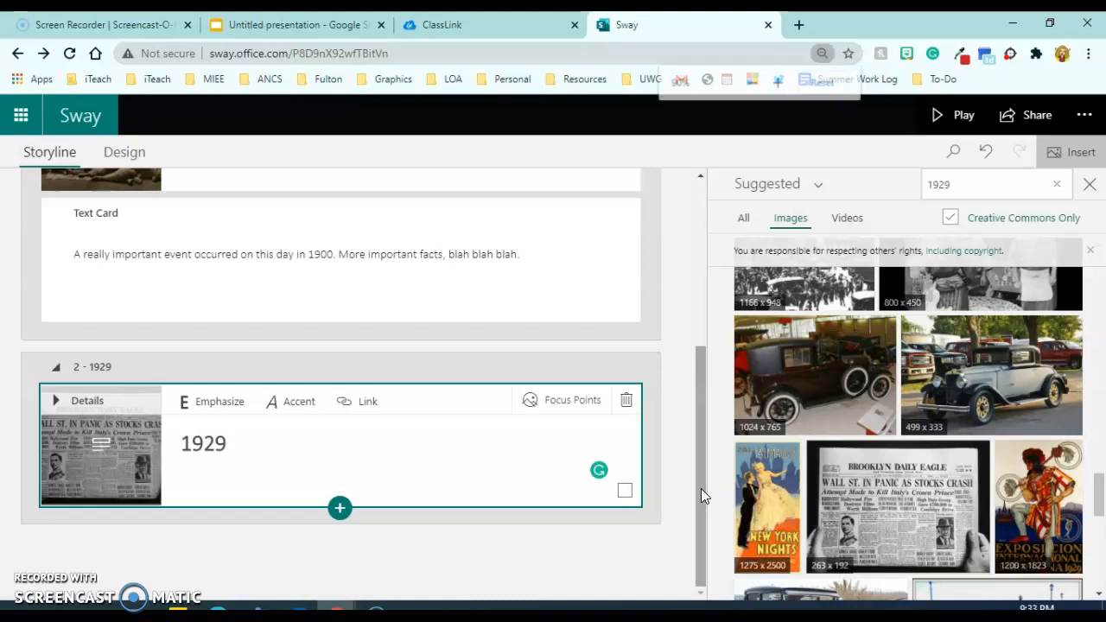
key("ctrl+plus")
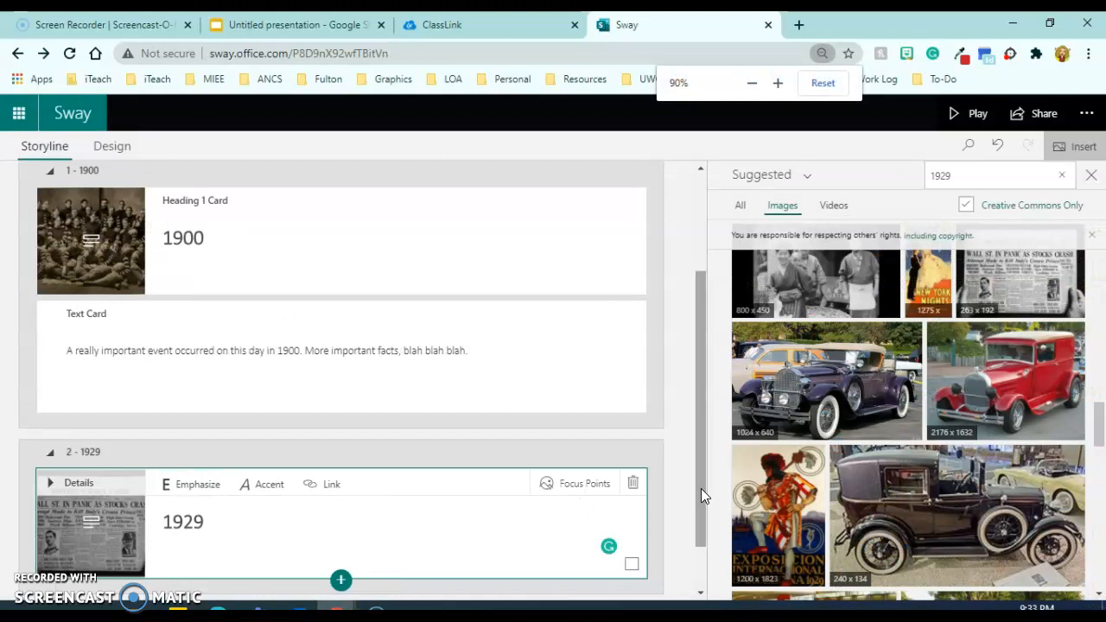
key("ctrl+plus")
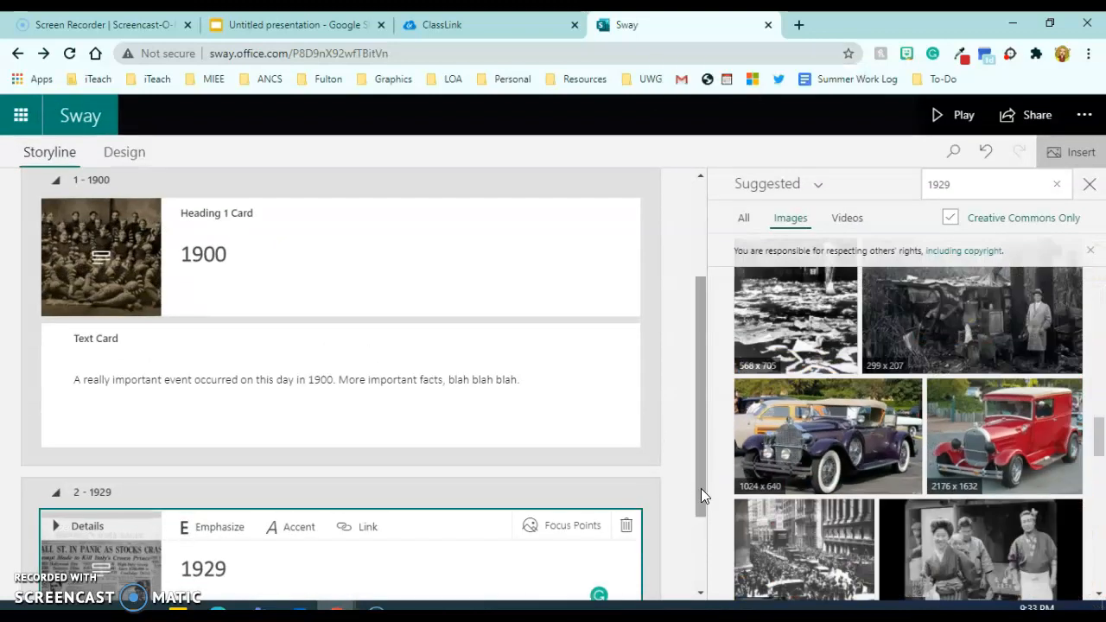
left_click_drag(701, 488, 702, 561)
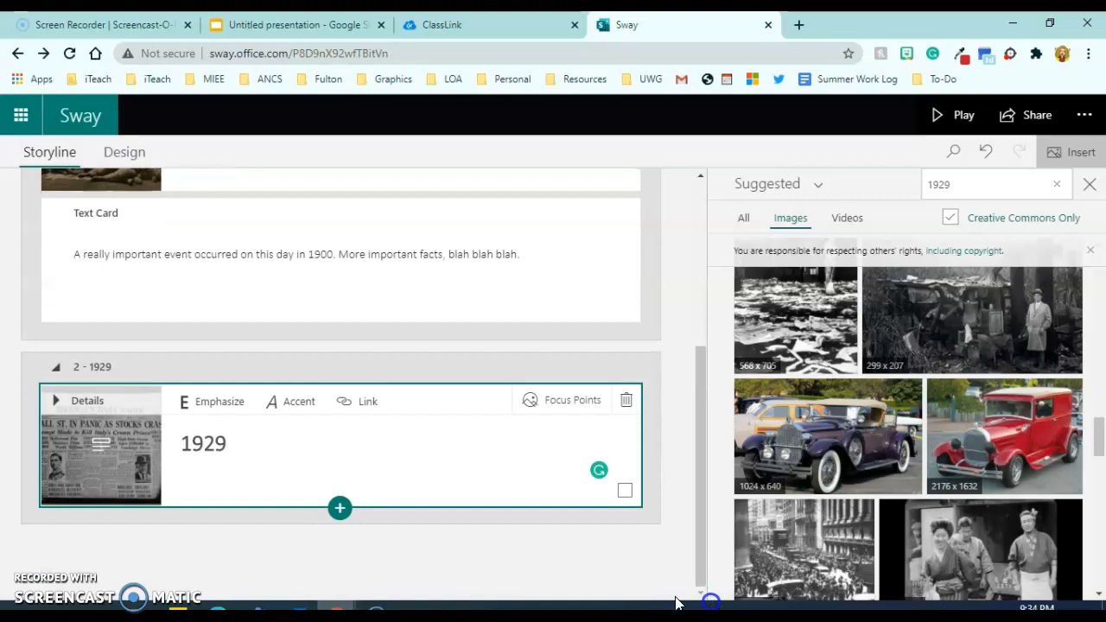
Add a text card under the 1929 heading saying the stock market crashed that day.
left_click(340, 509)
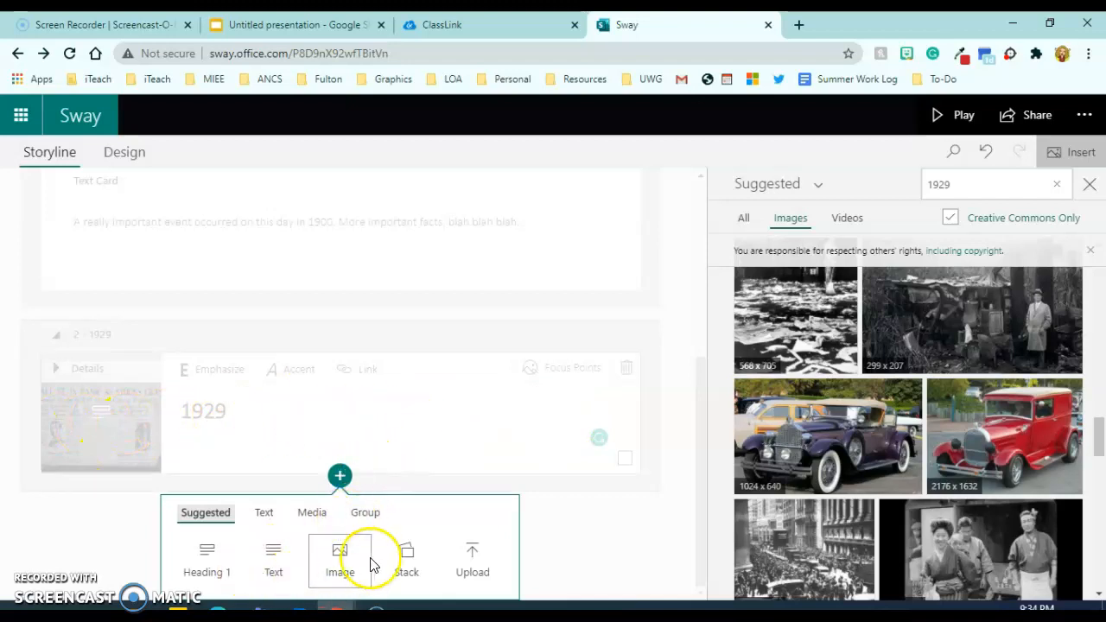
left_click(270, 564)
left_click(297, 456)
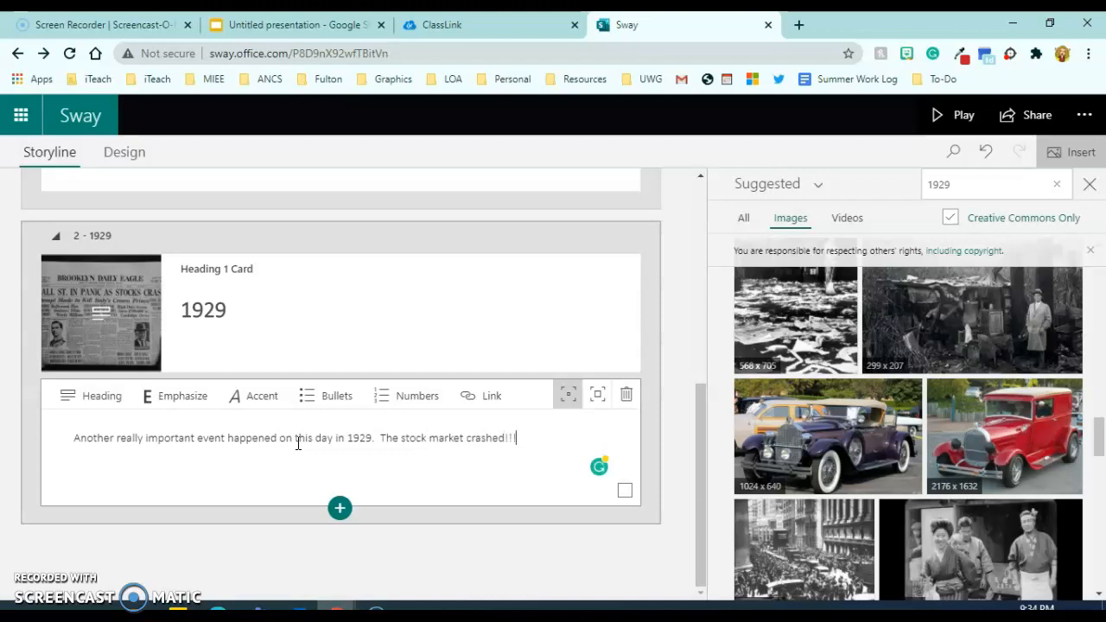
left_click_drag(361, 476, 201, 227)
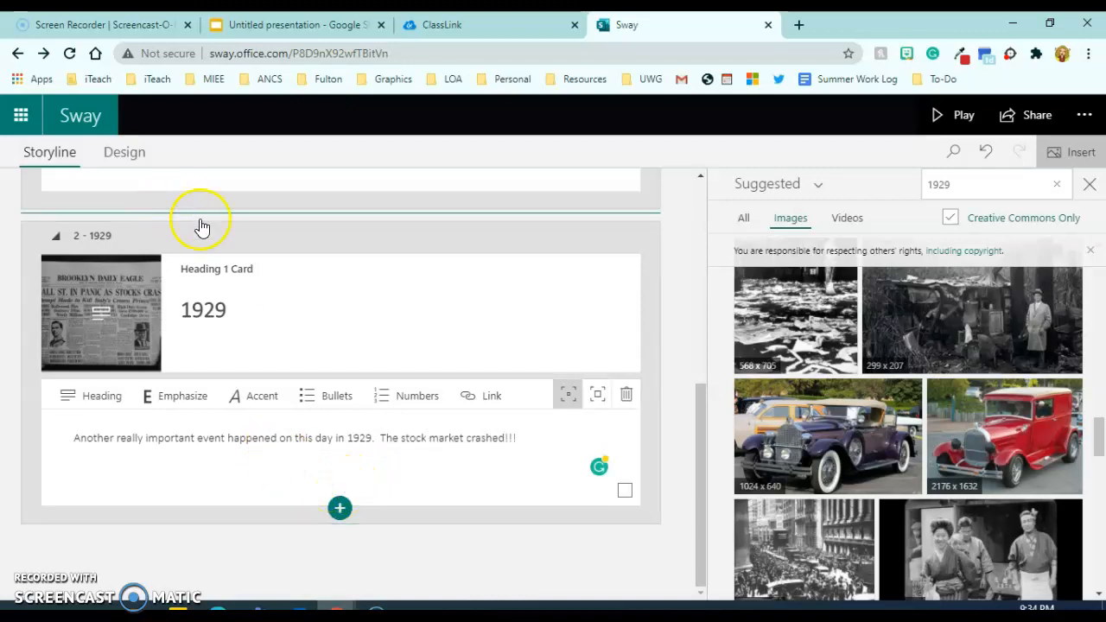
scroll(543, 375, "up", 5)
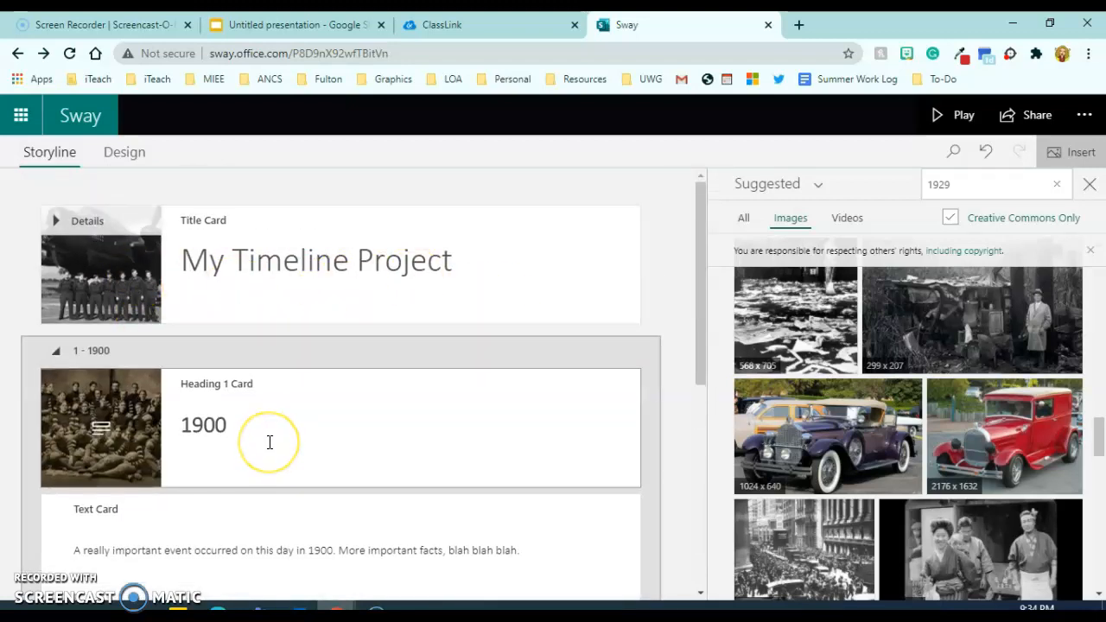
scroll(270, 443, "down", 3)
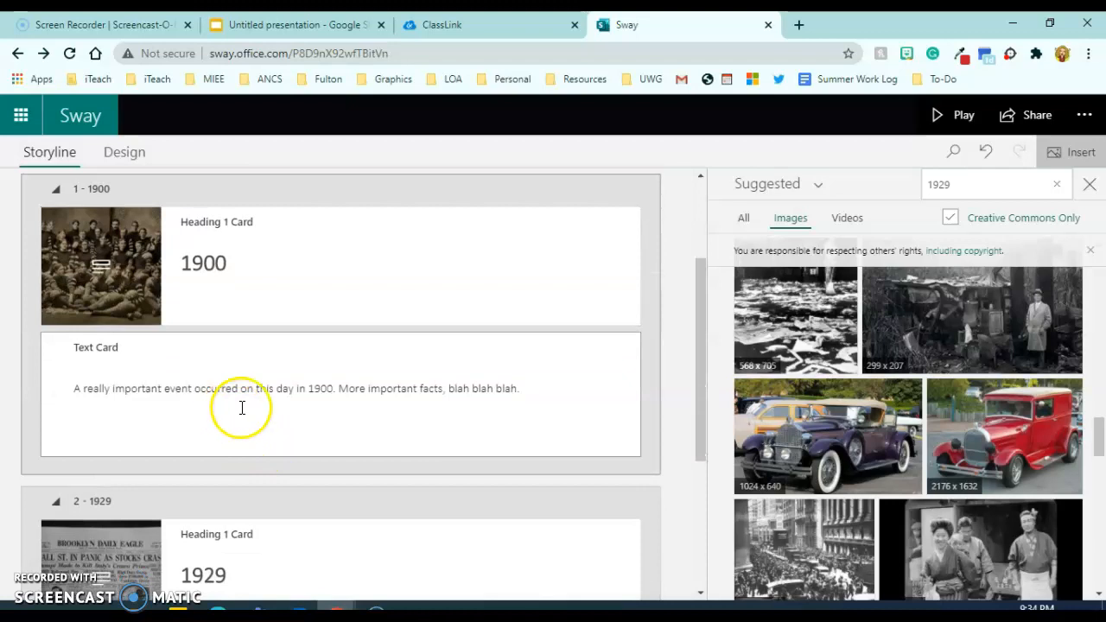
scroll(265, 508, "down", 4)
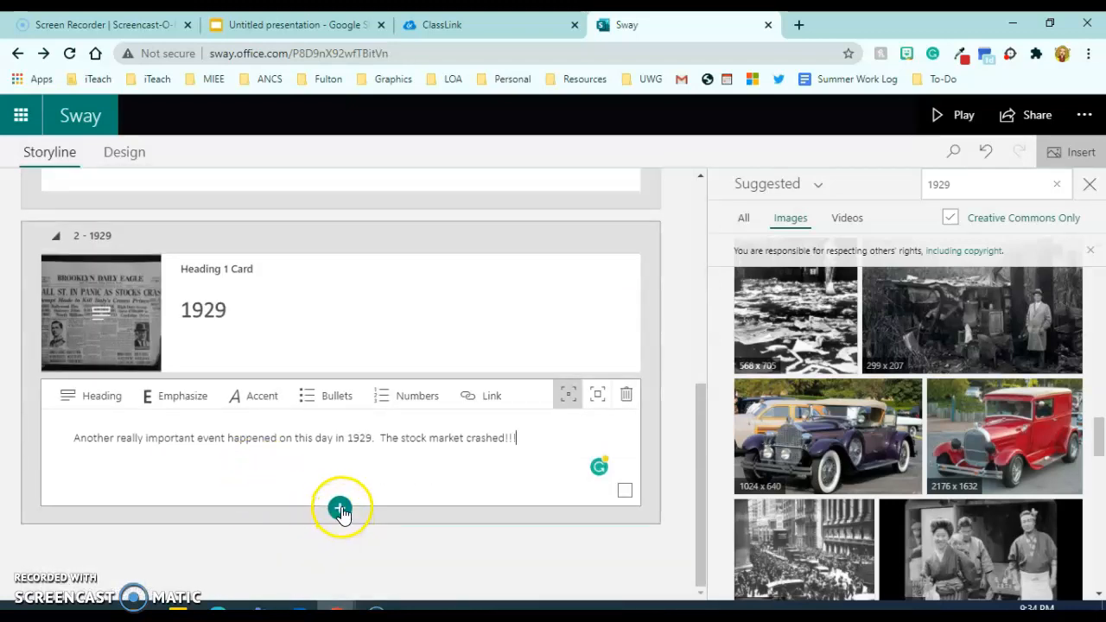
left_click(340, 509)
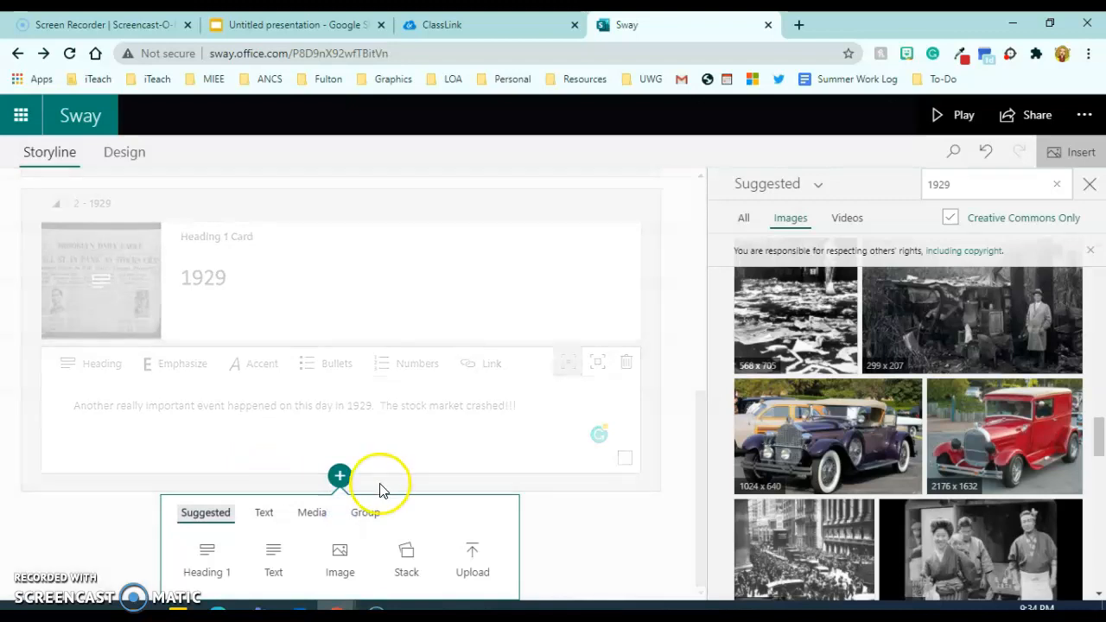
Add a Heading 1 section reading '1982' with the year emphasized.
left_click(222, 574)
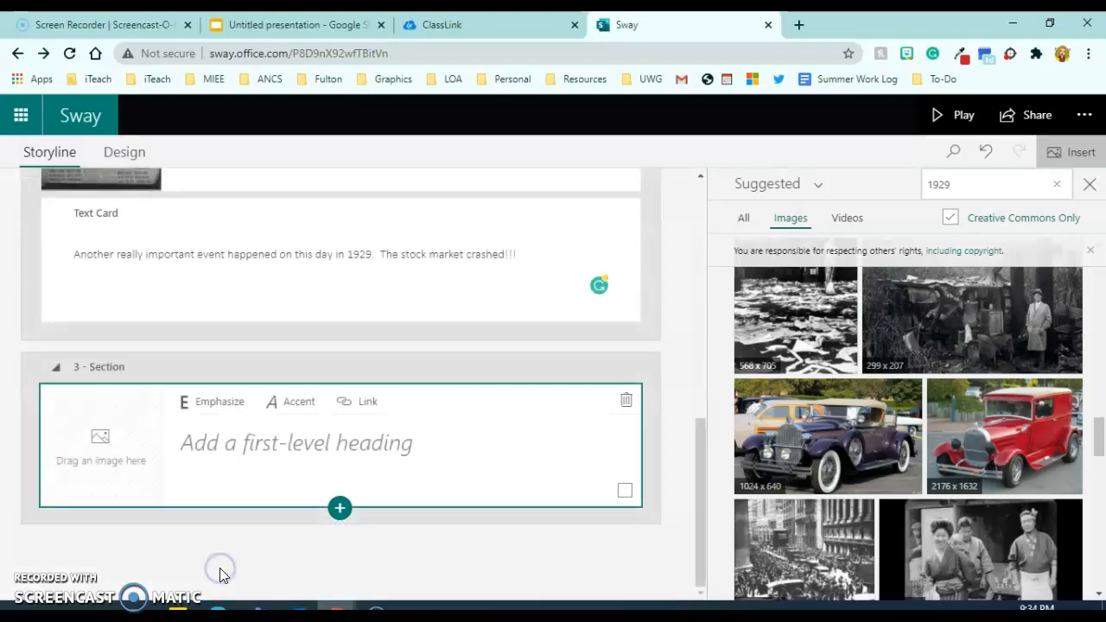
left_click(262, 447)
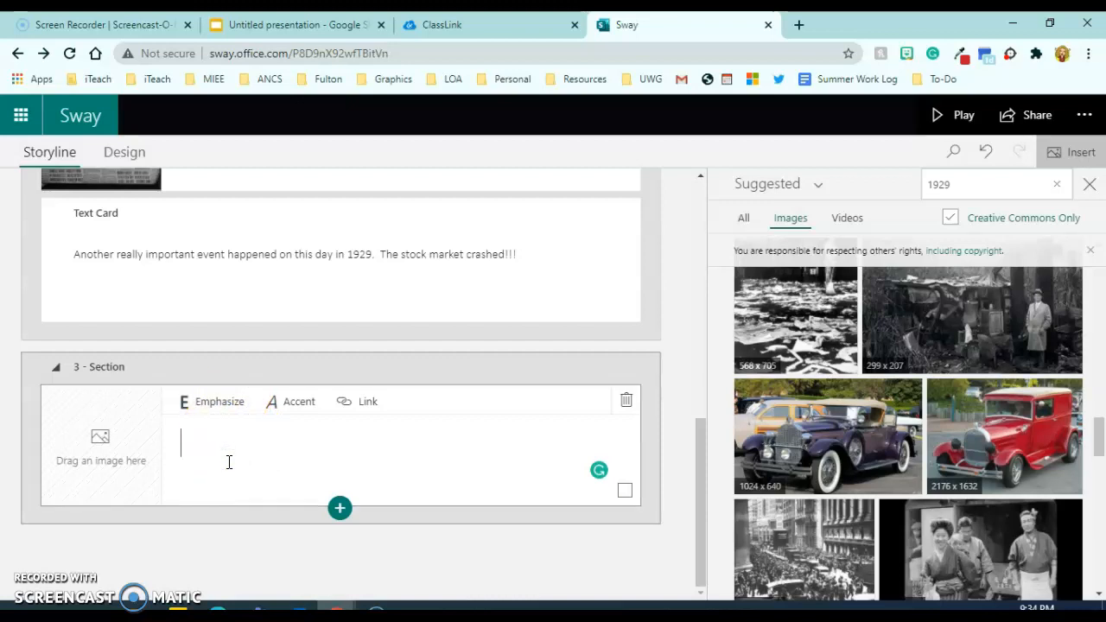
type("1982")
double_click(211, 444)
left_click(214, 397)
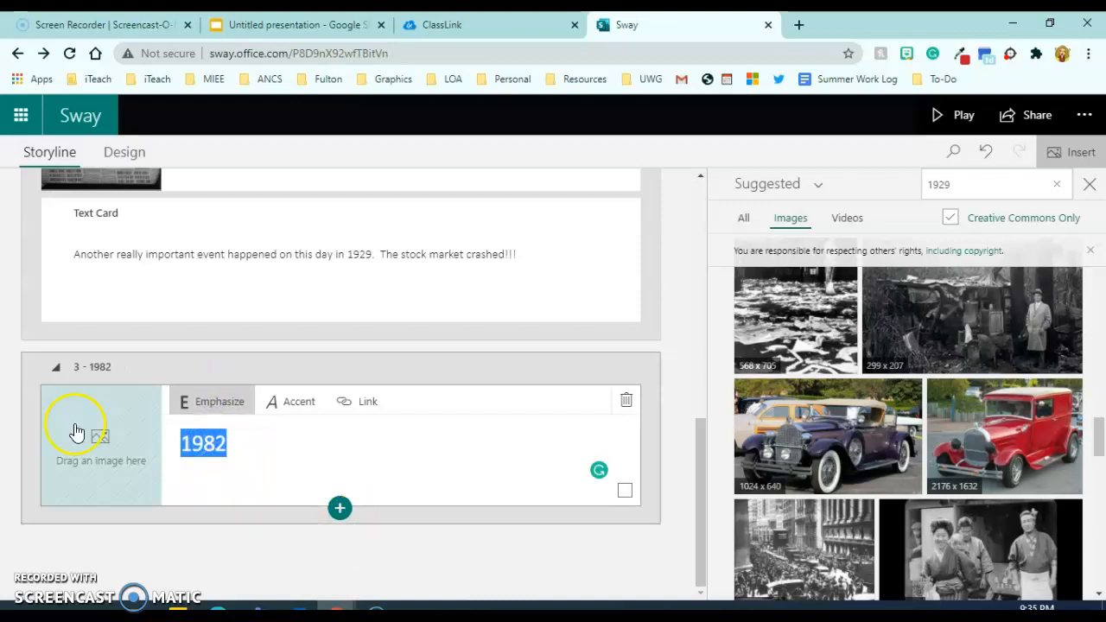
Target the 1982 card's empty image spot and replace the old search term with a person's name.
left_click(101, 439)
double_click(956, 187)
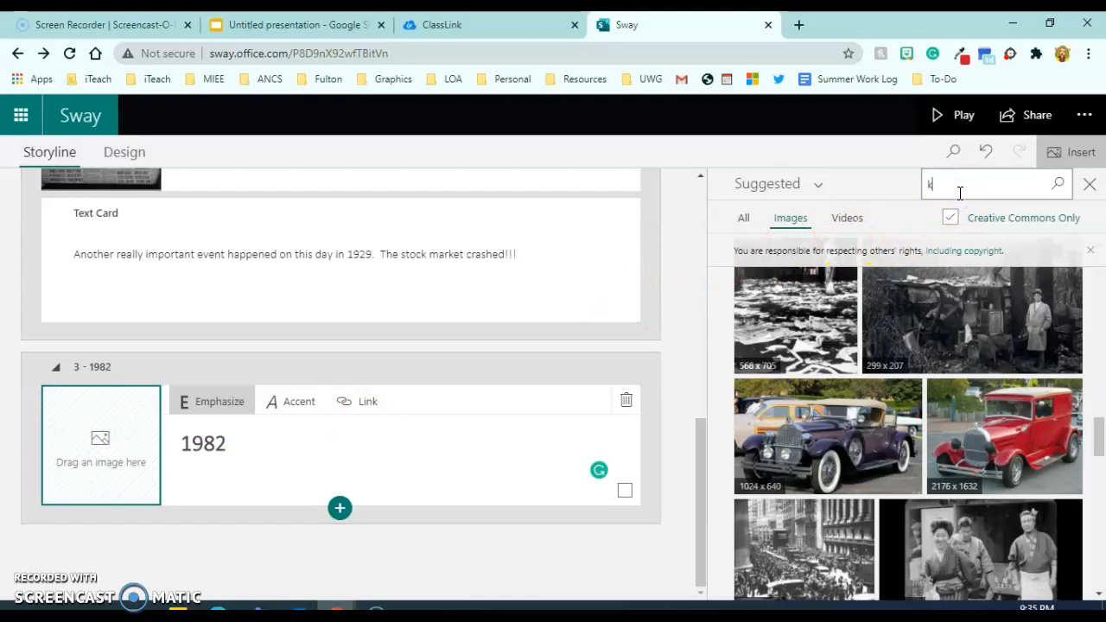
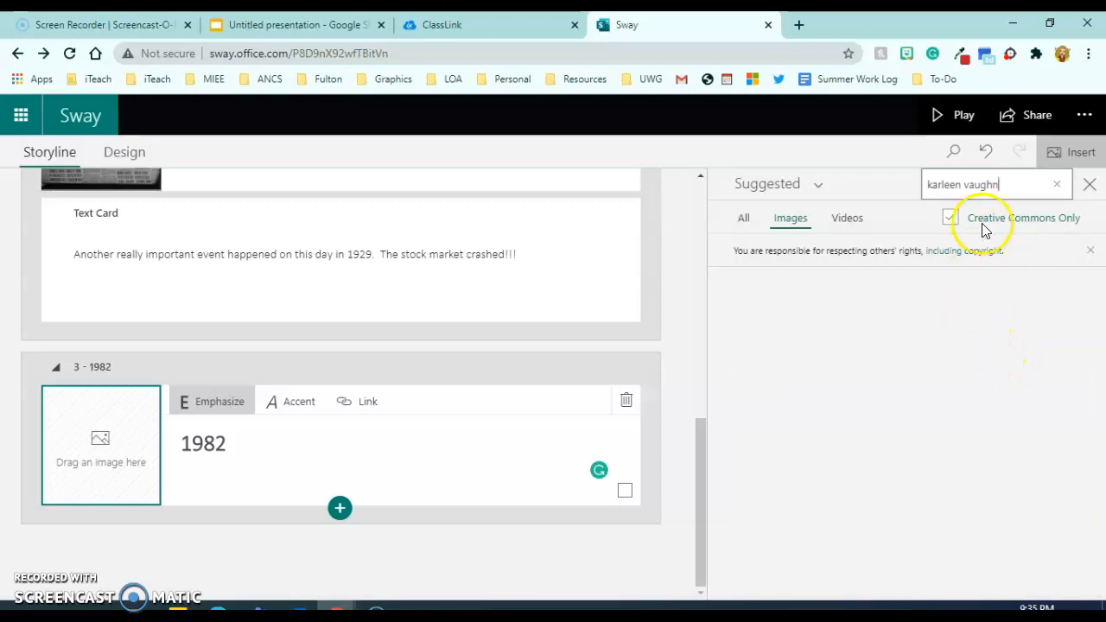
Search images for 'teacher' and add the raised-hands classroom photo to the 1982 card.
left_click(1004, 186)
left_click_drag(1004, 187, 916, 201)
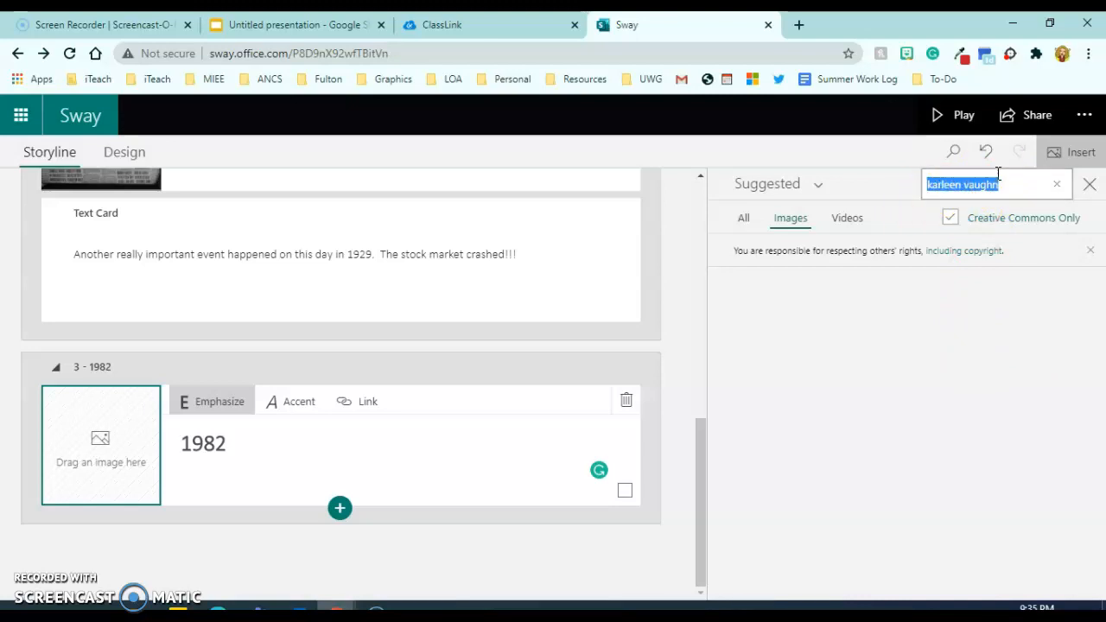
type("teacher")
key("Return")
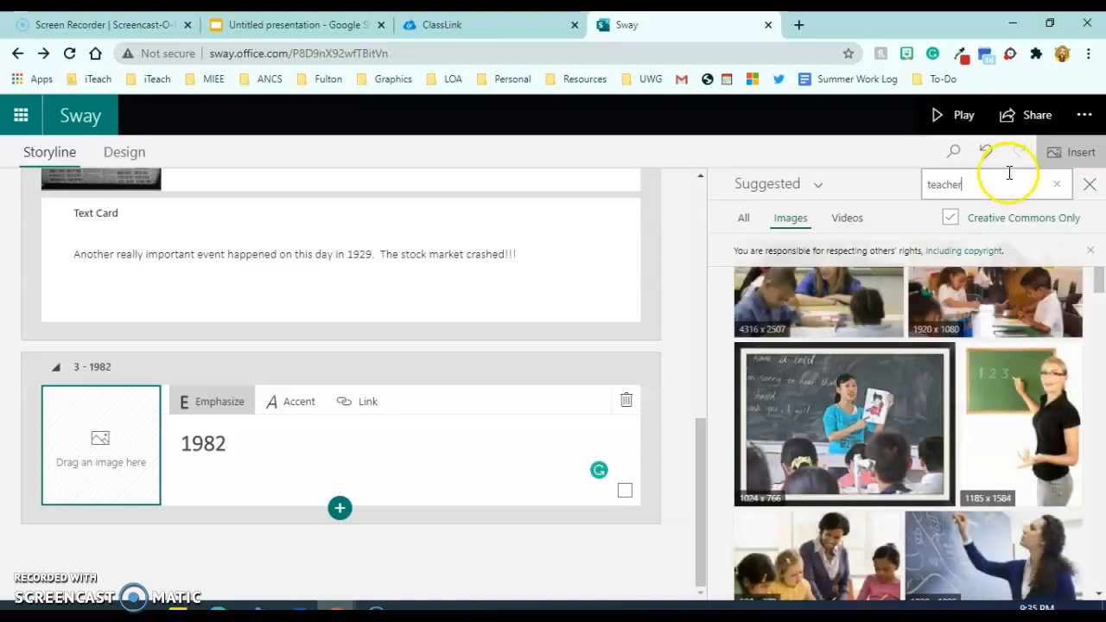
scroll(1048, 420, "down", 3)
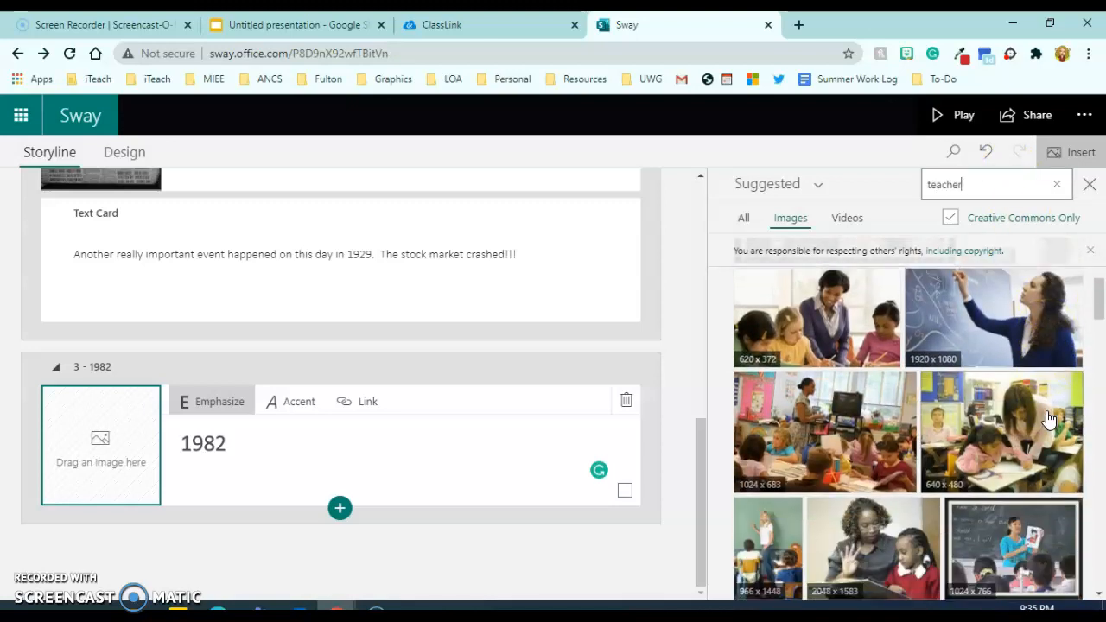
scroll(1049, 419, "up", 3)
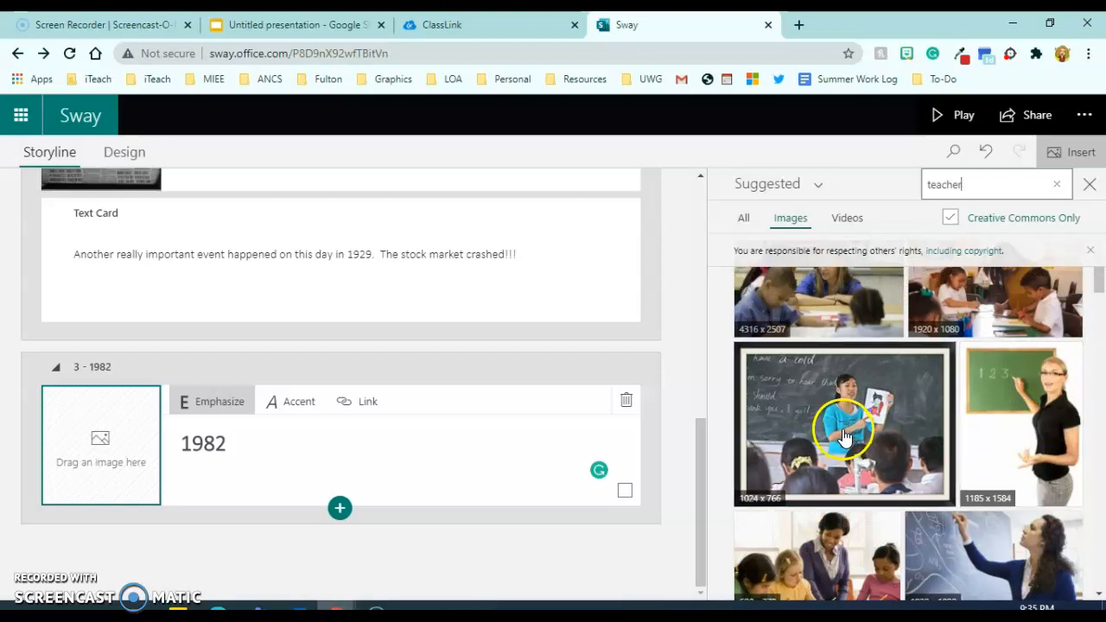
scroll(1067, 407, "down", 5)
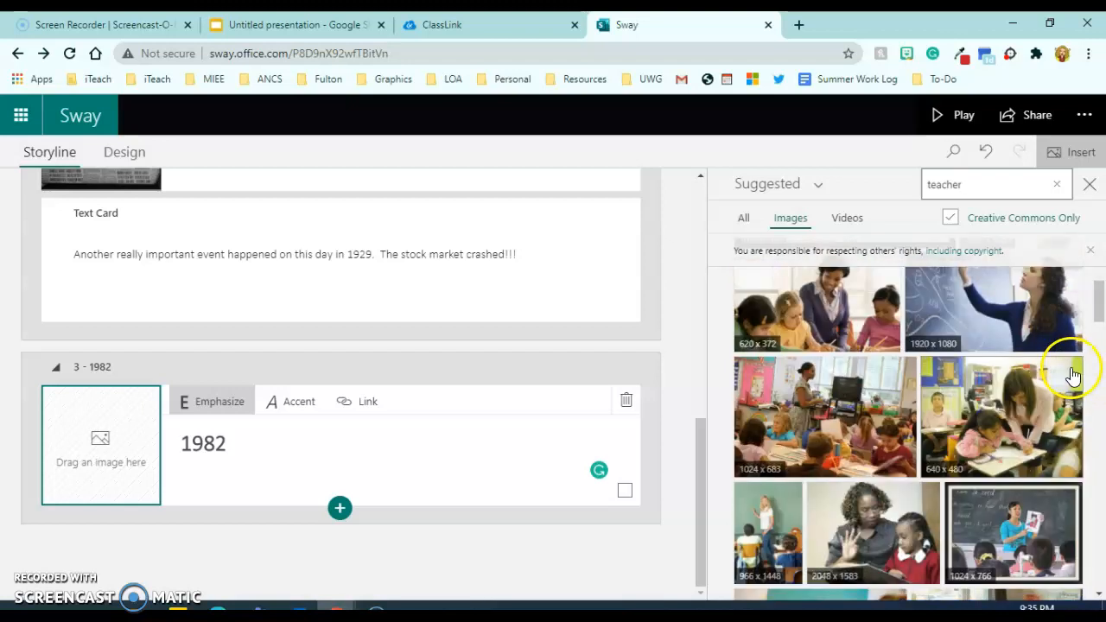
scroll(1033, 355, "down", 3)
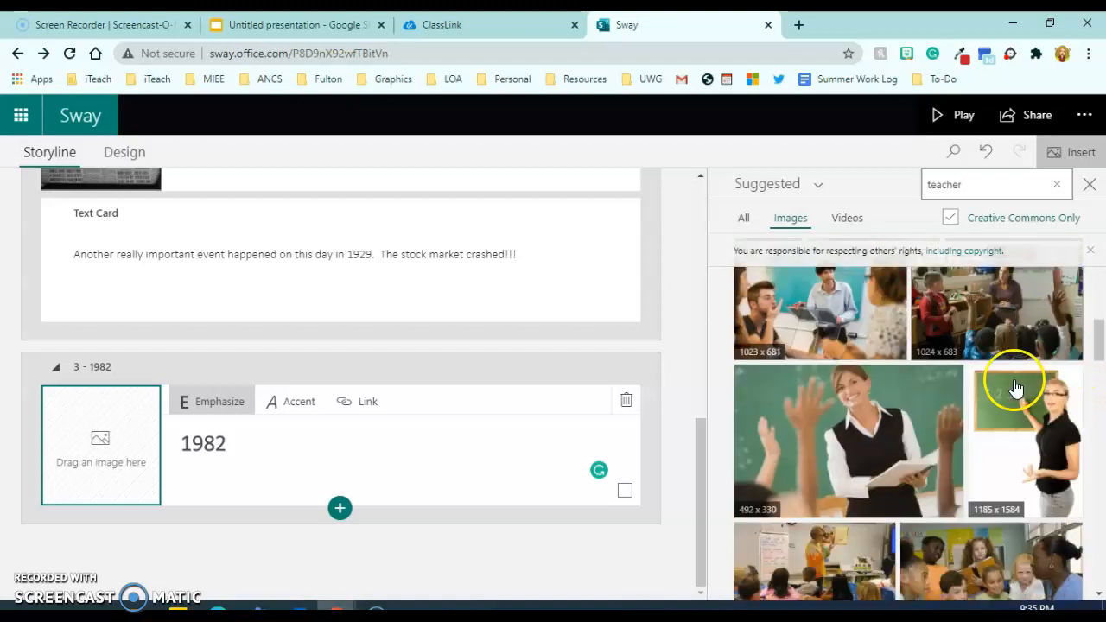
left_click(830, 398)
left_click(1048, 188)
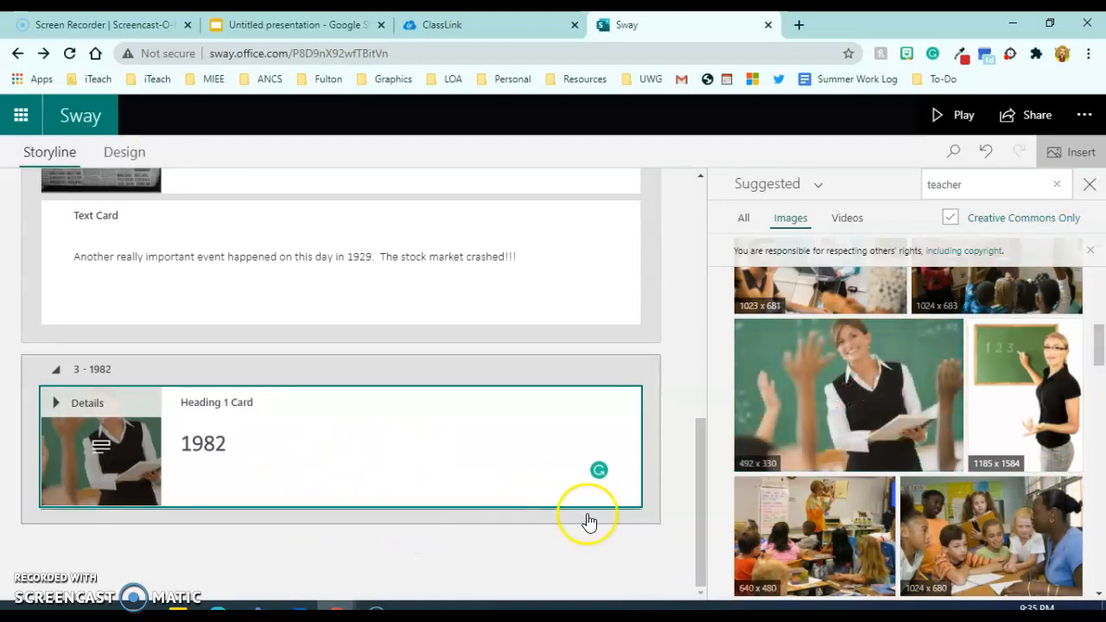
left_click(368, 536)
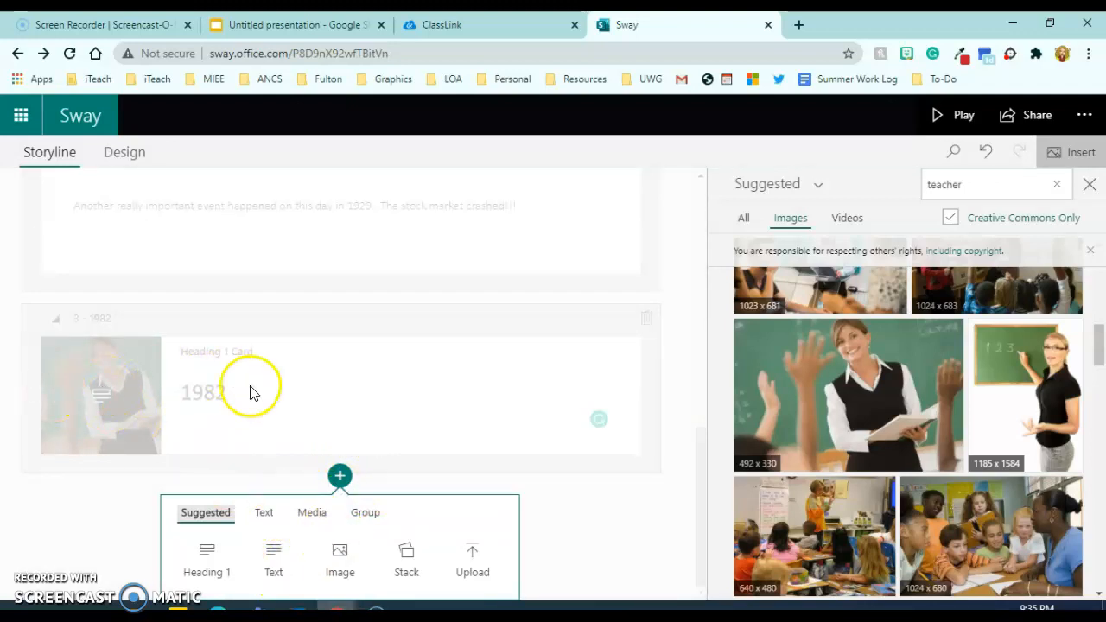
Add a text card under 1982 saying the video's maker was born that year, plus 'AMAZING facts here...'.
left_click(273, 560)
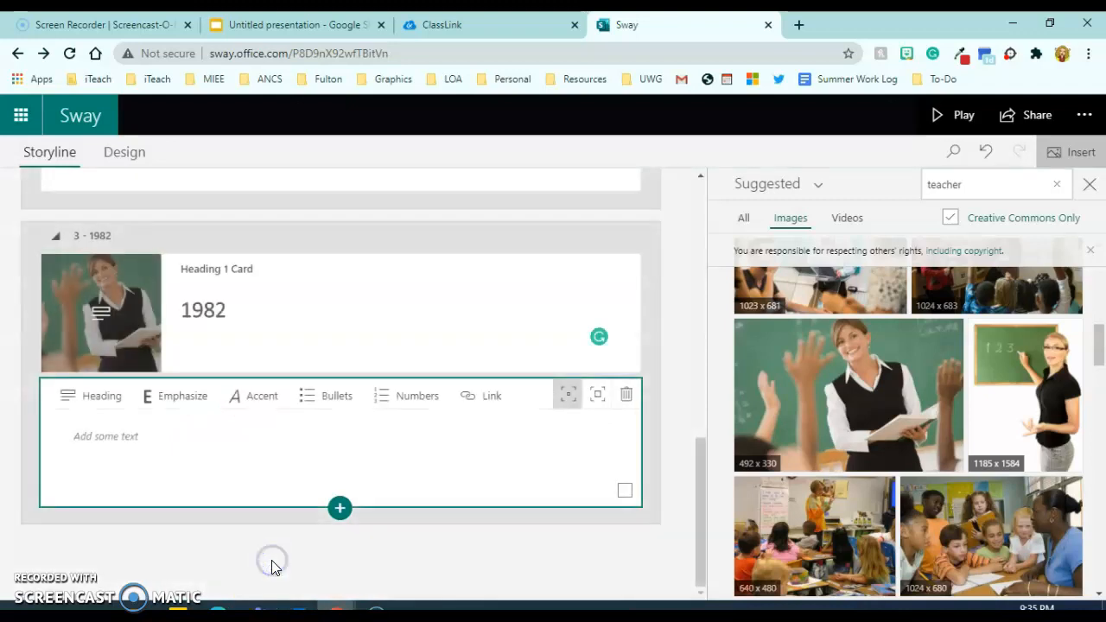
left_click(265, 449)
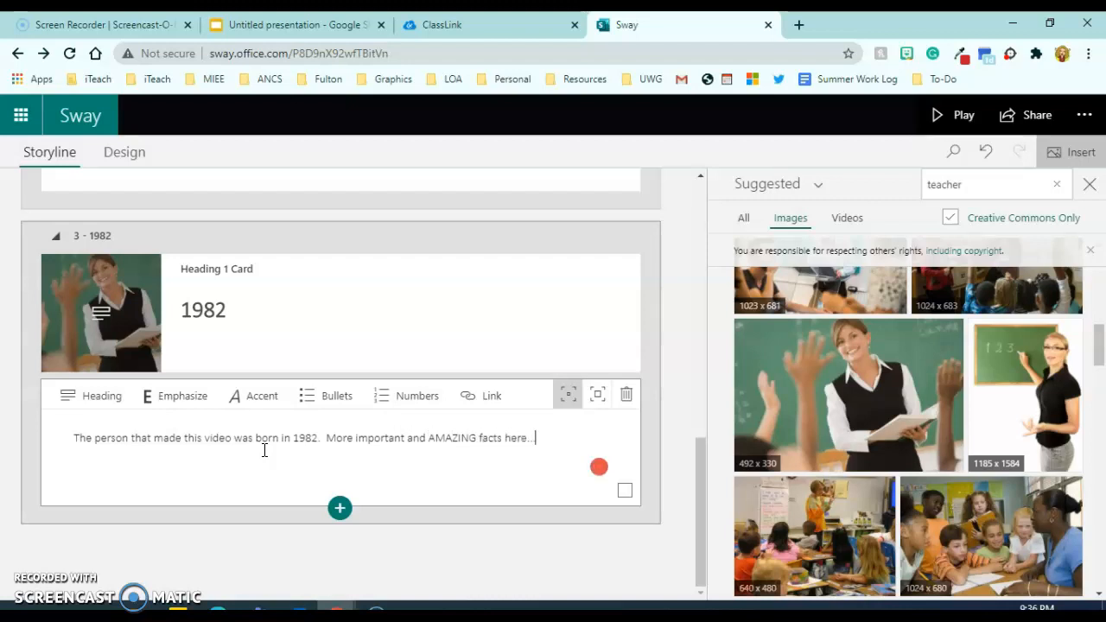
left_click(684, 485)
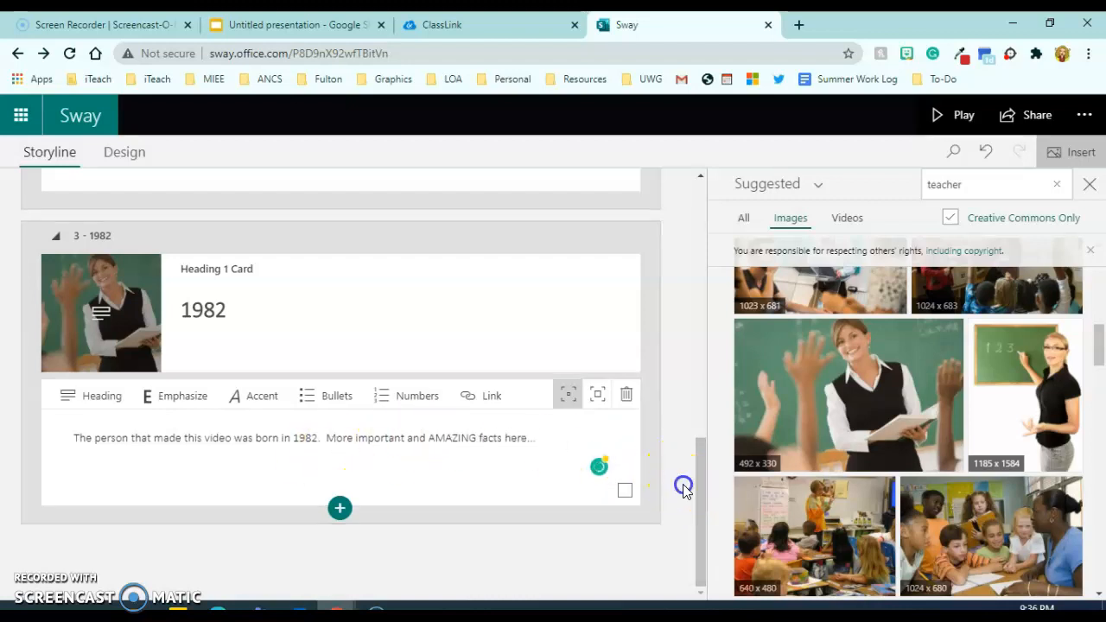
scroll(658, 458, "up", 10)
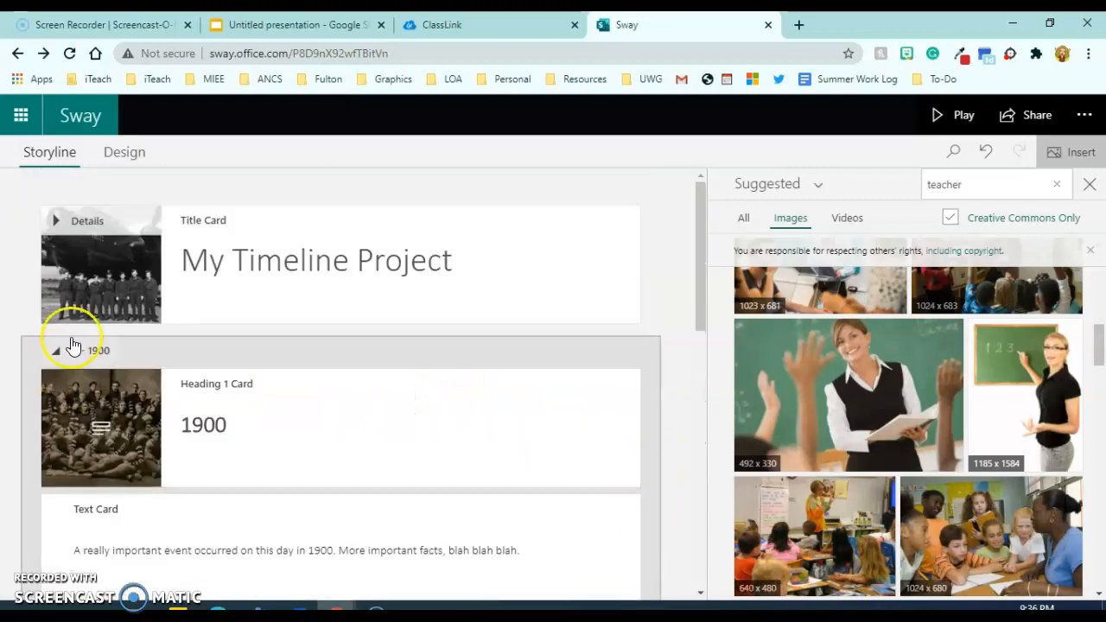
scroll(248, 375, "down", 1)
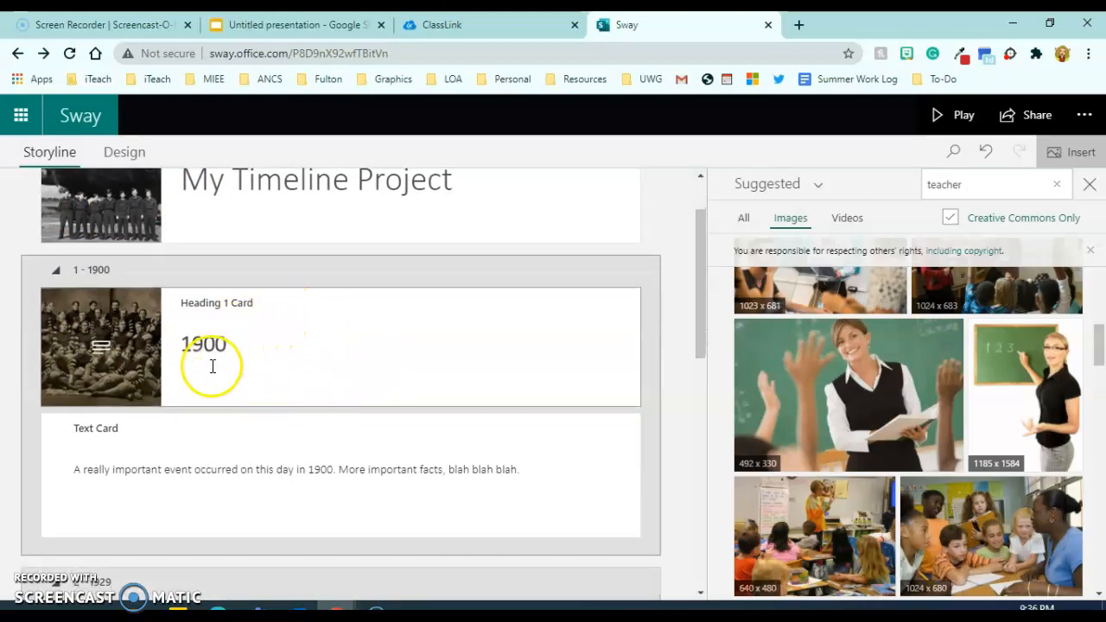
scroll(207, 372, "down", 3)
scroll(193, 438, "down", 5)
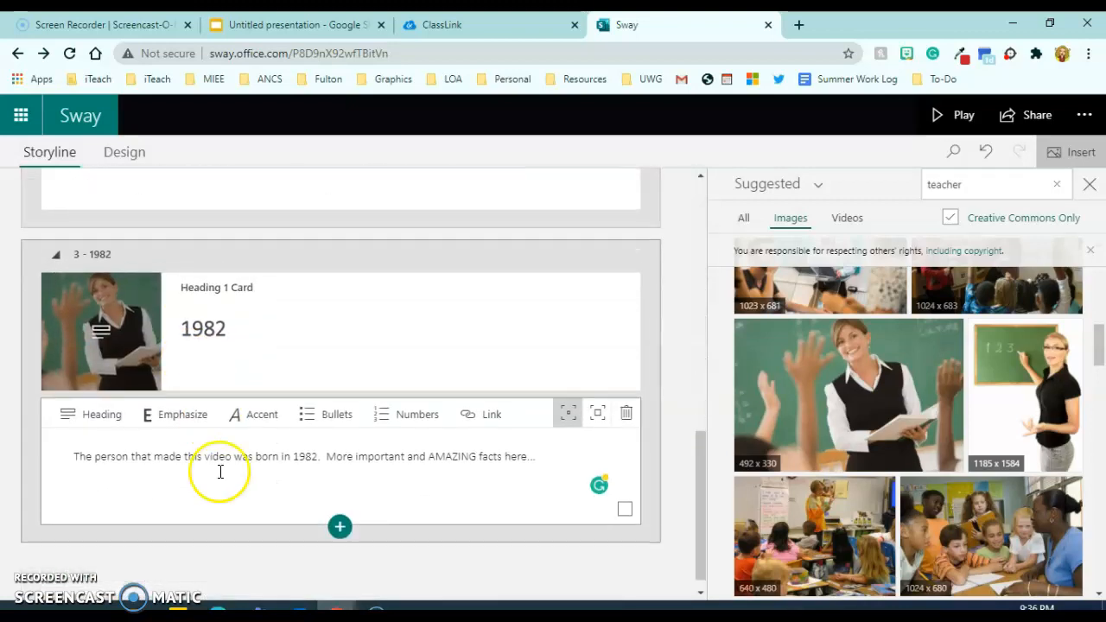
scroll(223, 477, "up", 2)
scroll(225, 478, "up", 3)
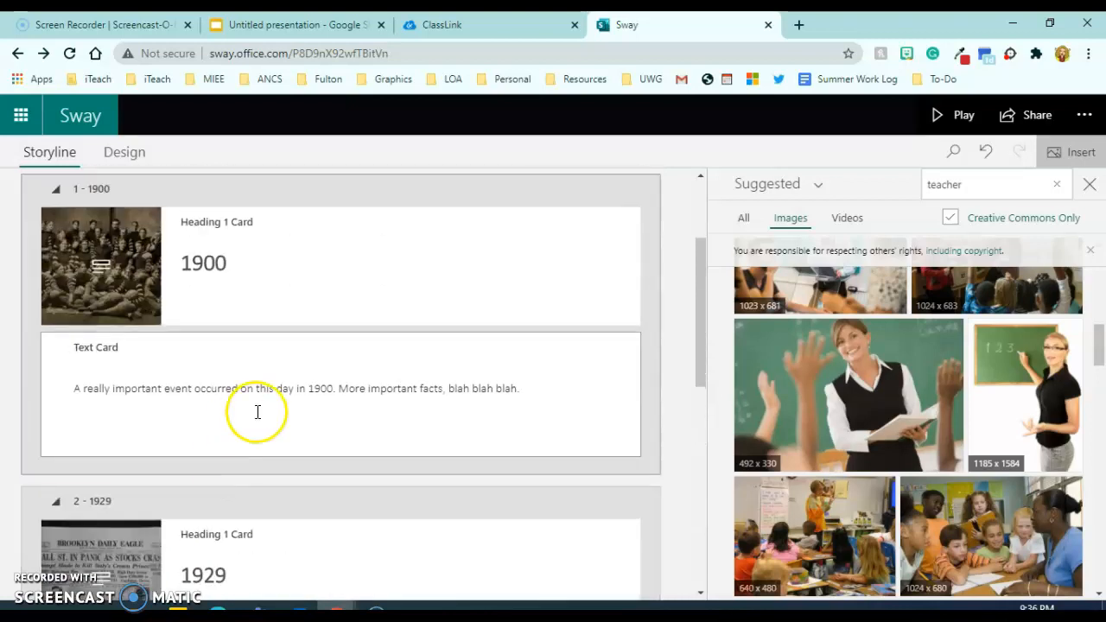
left_click_drag(700, 327, 699, 311)
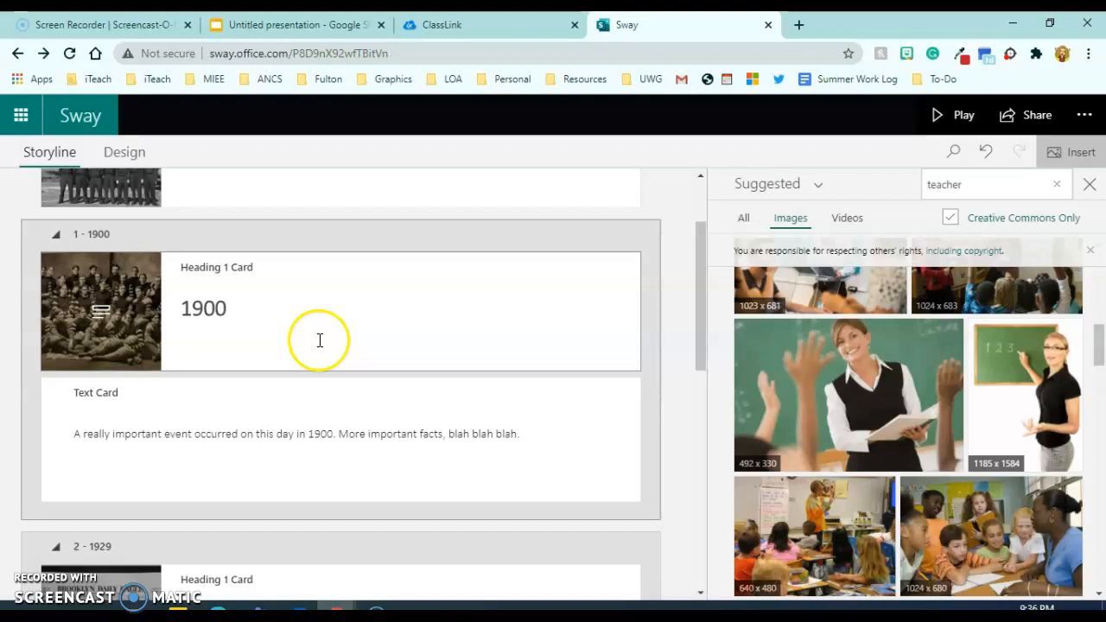
scroll(329, 489, "down", 1)
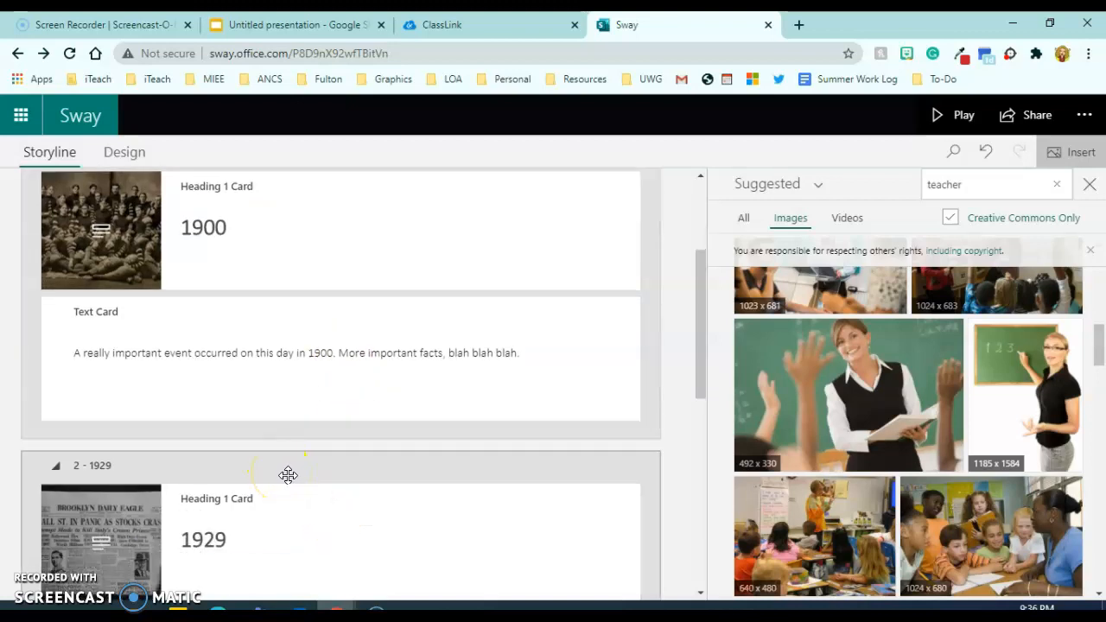
scroll(294, 457, "down", 7)
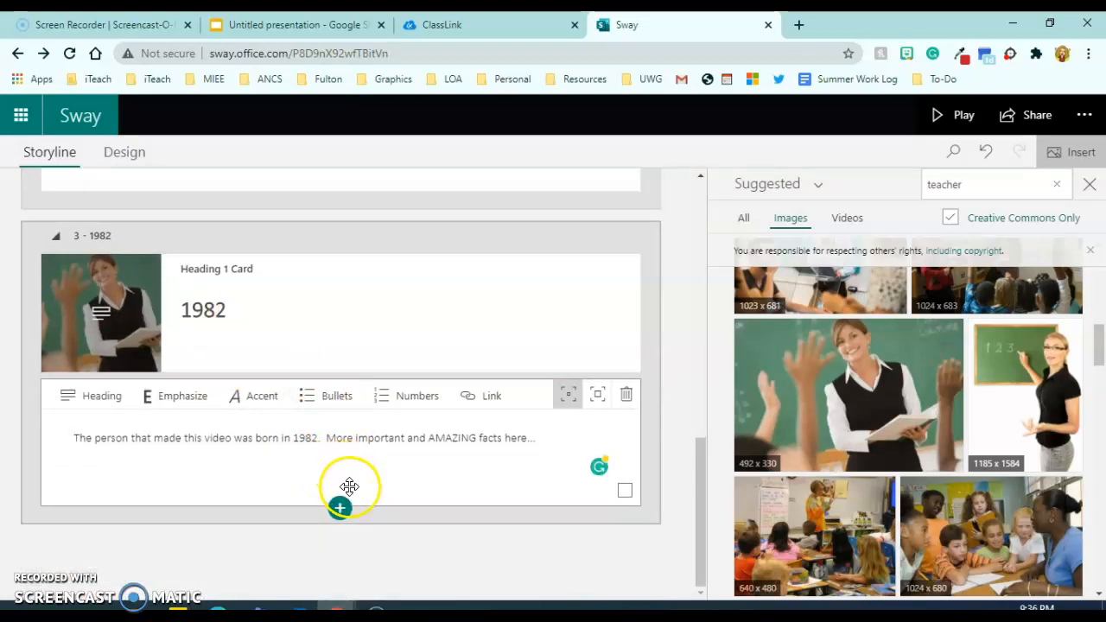
left_click(963, 122)
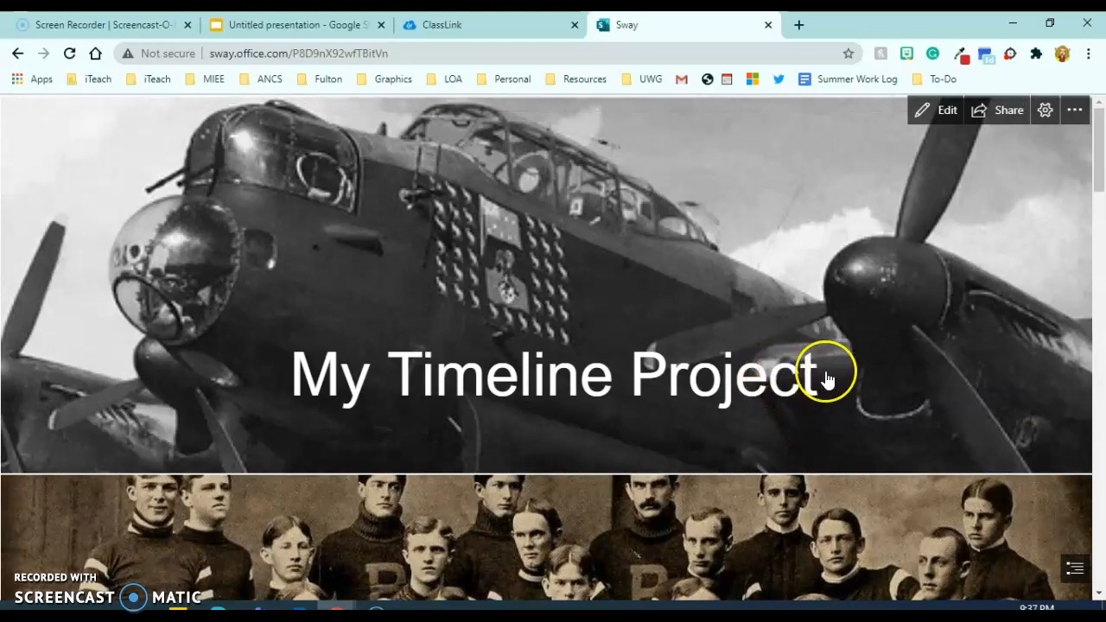
Scroll the preview from the title through the 1900, 1929 and 1982 sections to the footer.
scroll(1096, 149, "down", 2)
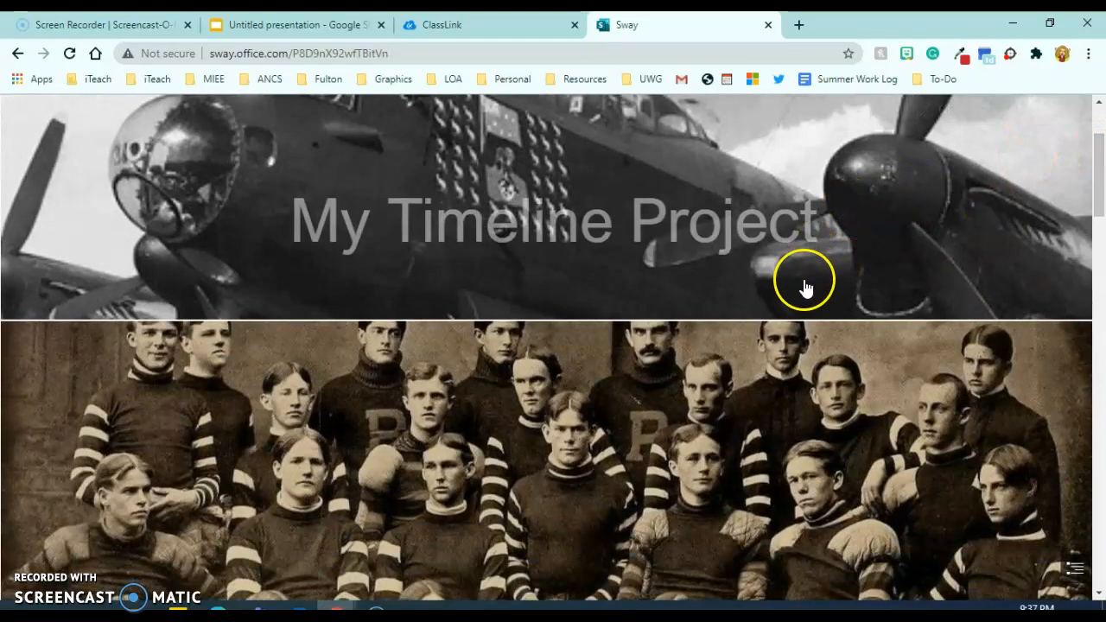
scroll(803, 285, "up", 2)
scroll(836, 323, "down", 3)
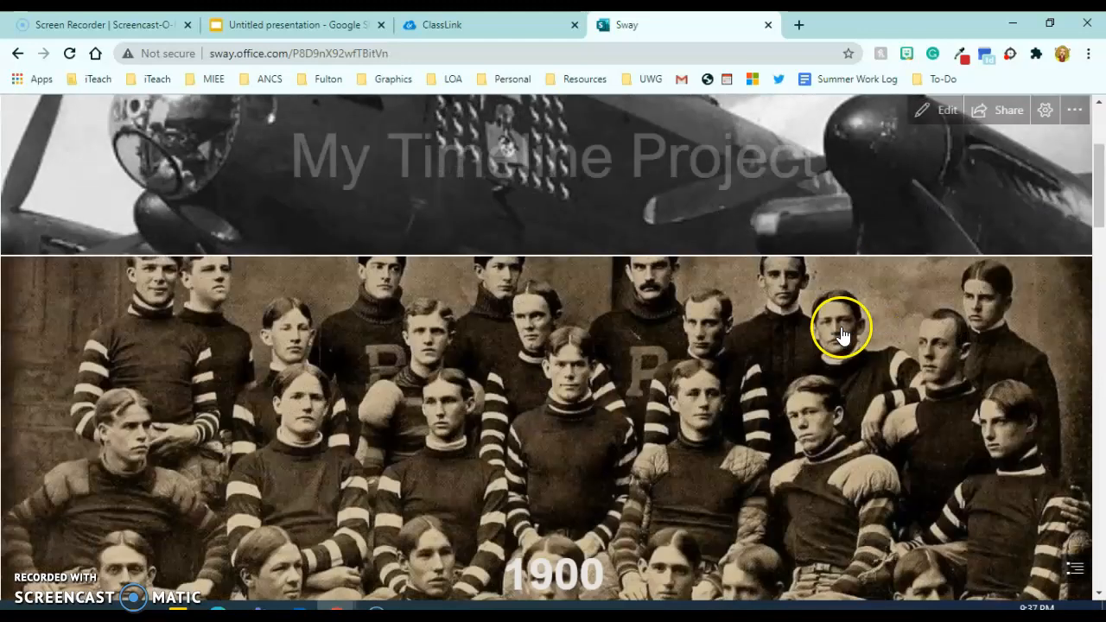
scroll(844, 348, "up", 3)
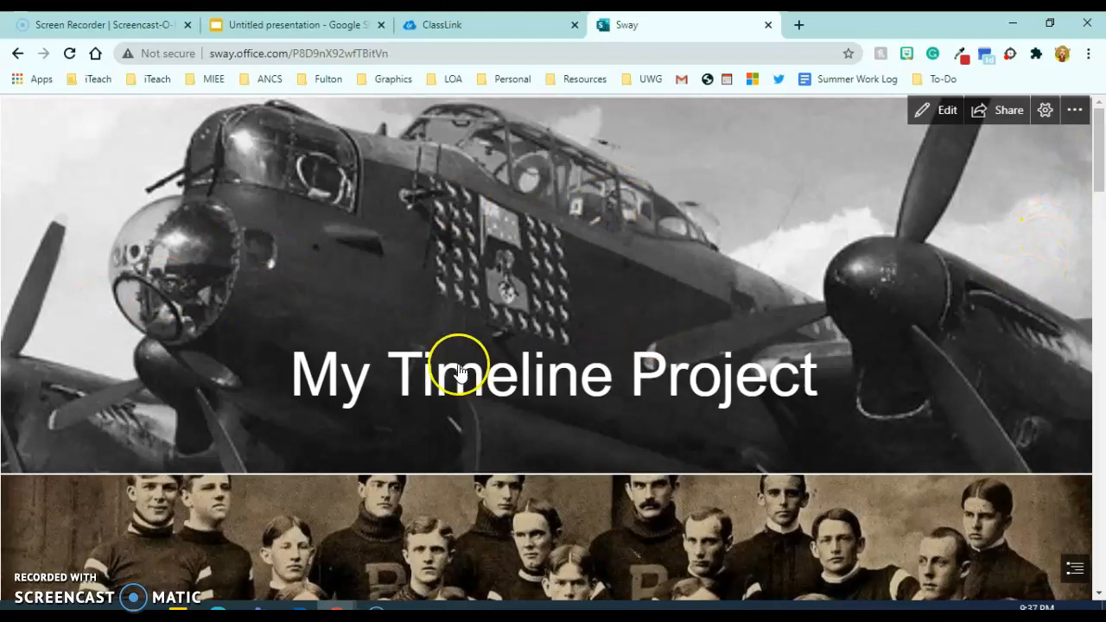
scroll(855, 316, "down", 3)
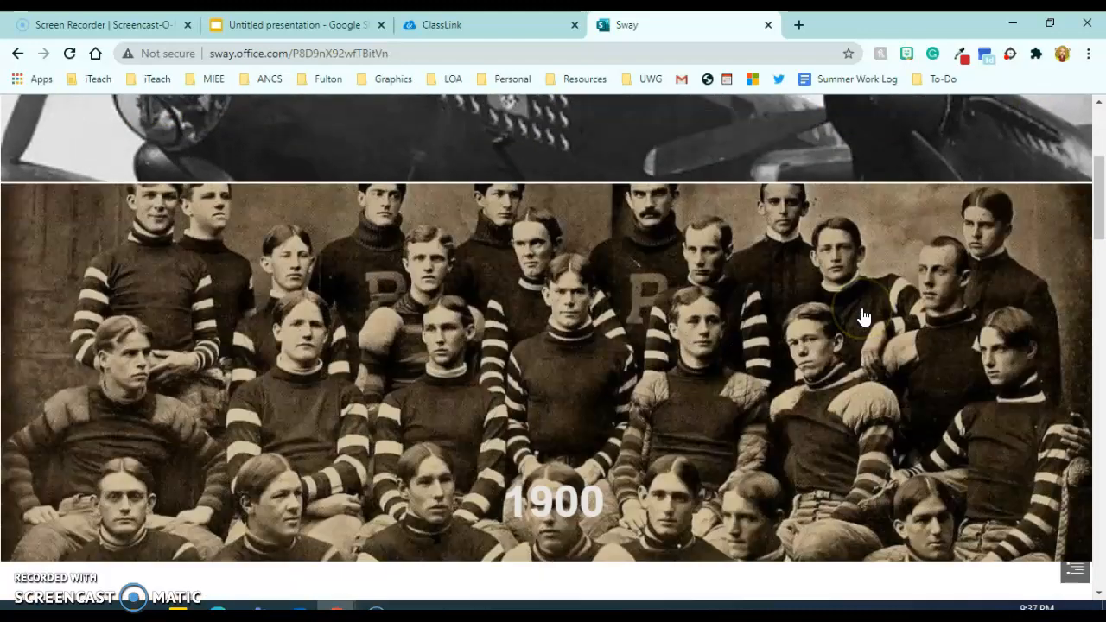
scroll(861, 317, "down", 3)
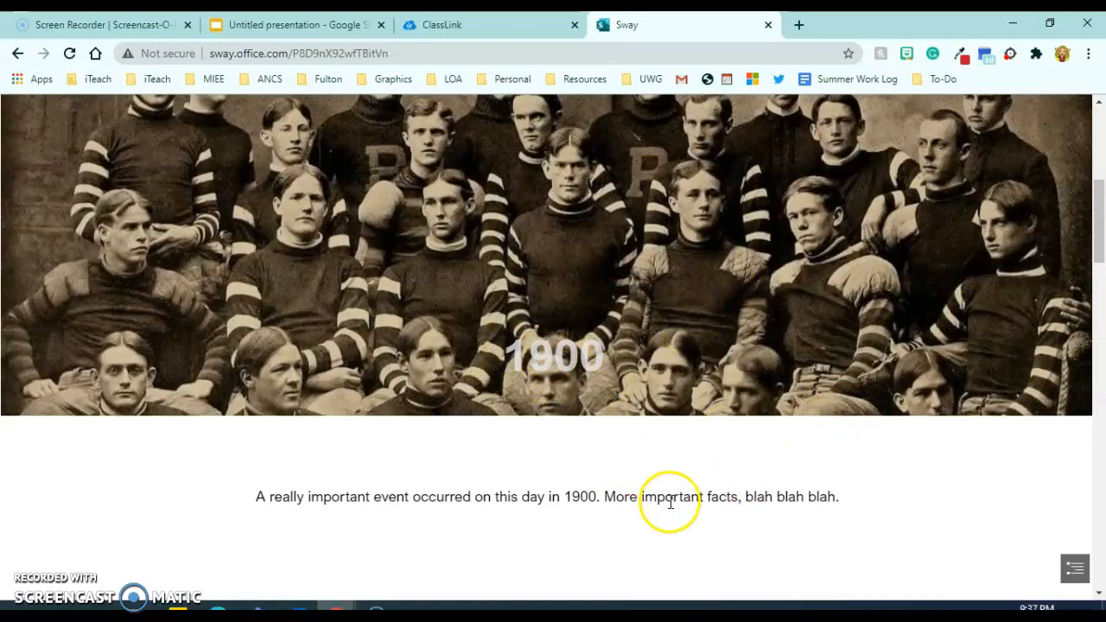
scroll(671, 508, "down", 10)
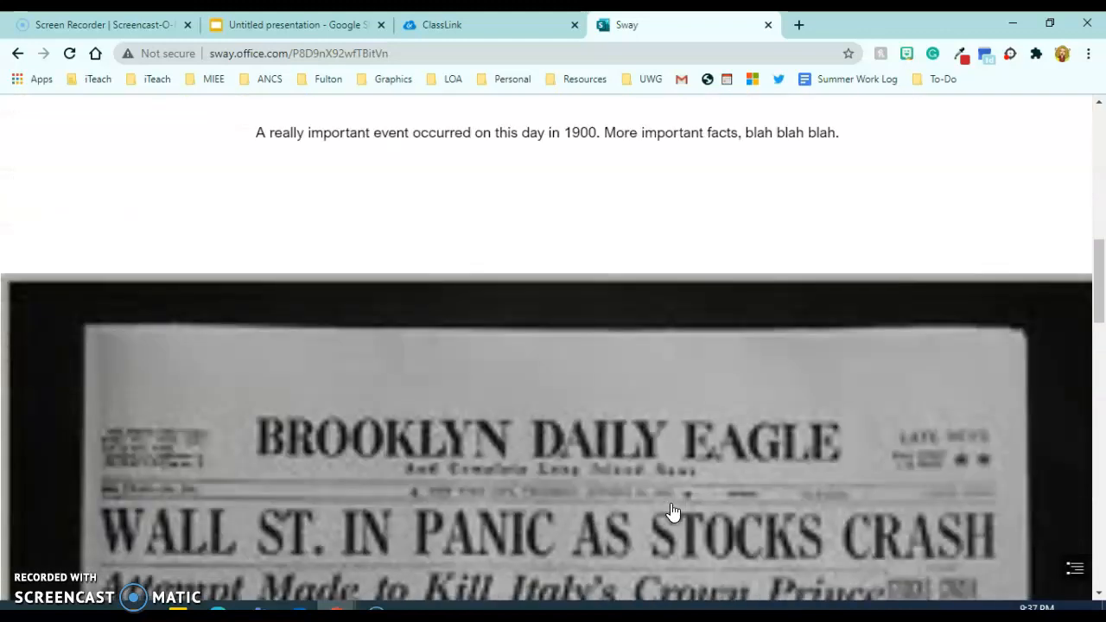
scroll(673, 512, "down", 5)
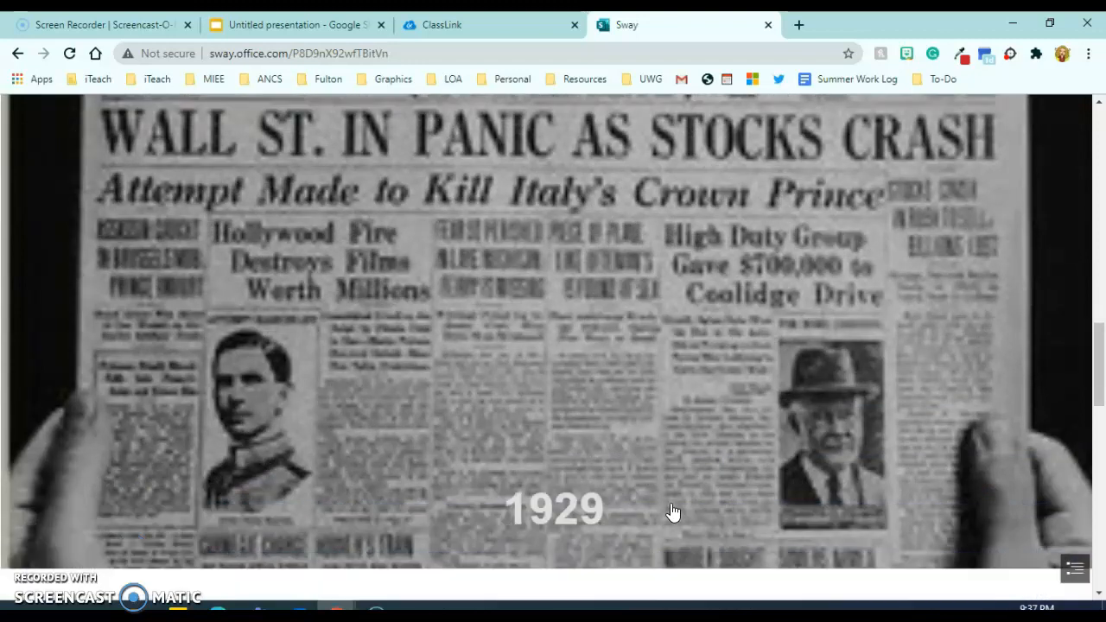
scroll(632, 357, "down", 3)
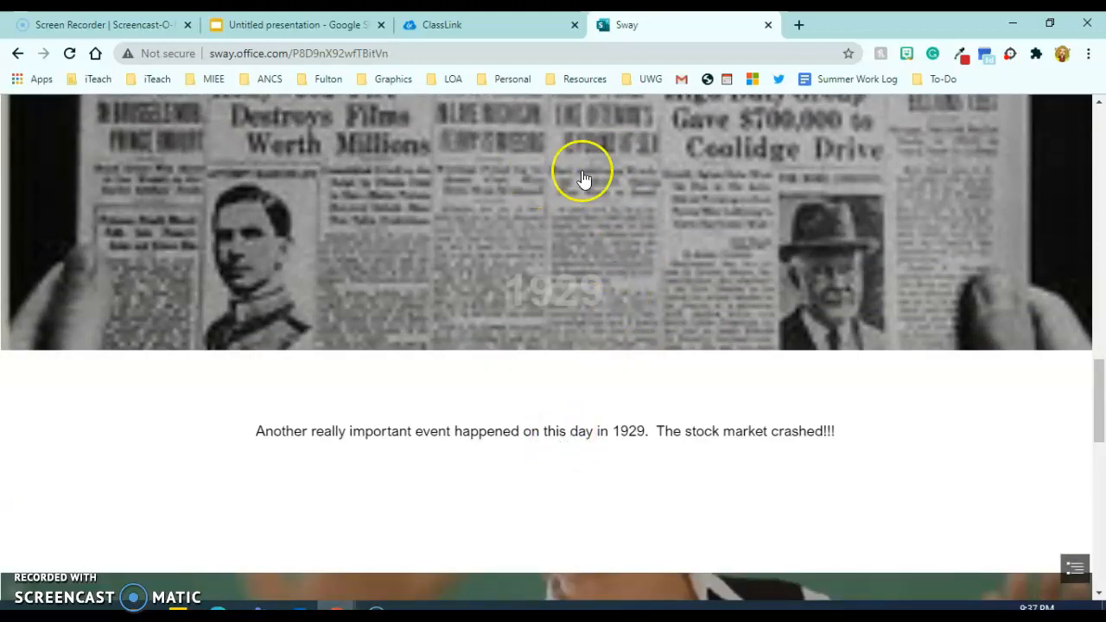
scroll(715, 427, "down", 10)
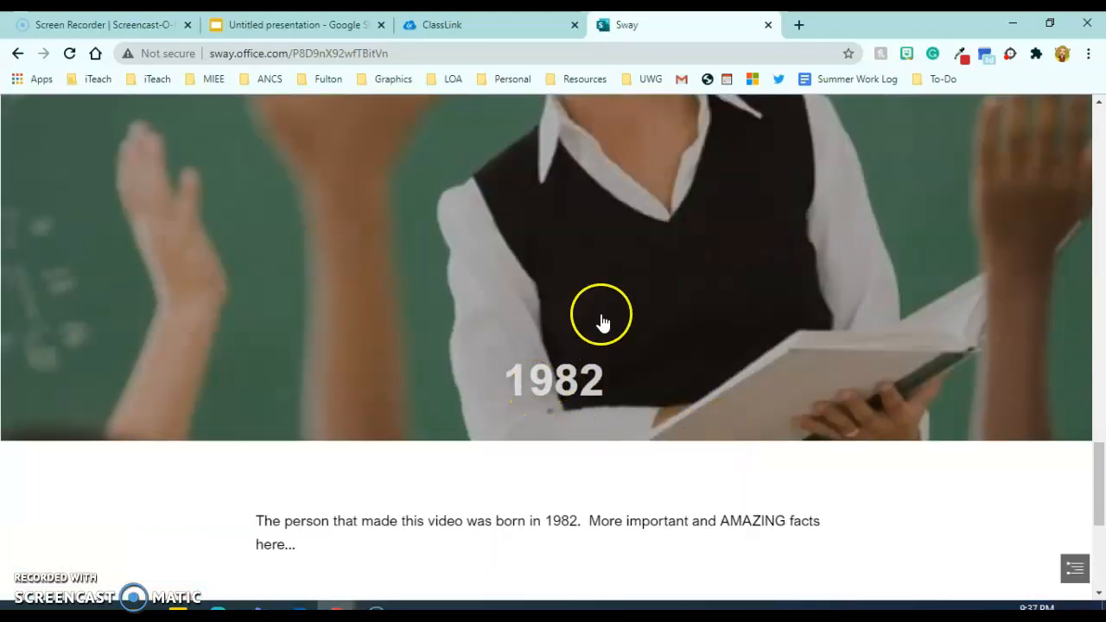
scroll(621, 517, "down", 5)
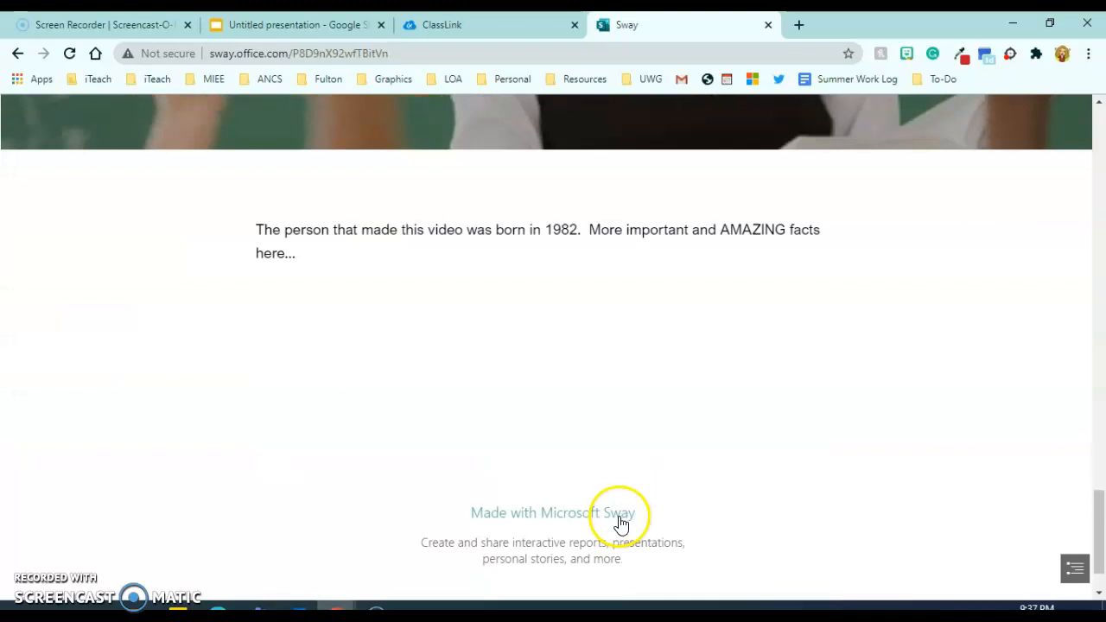
scroll(621, 517, "up", 20)
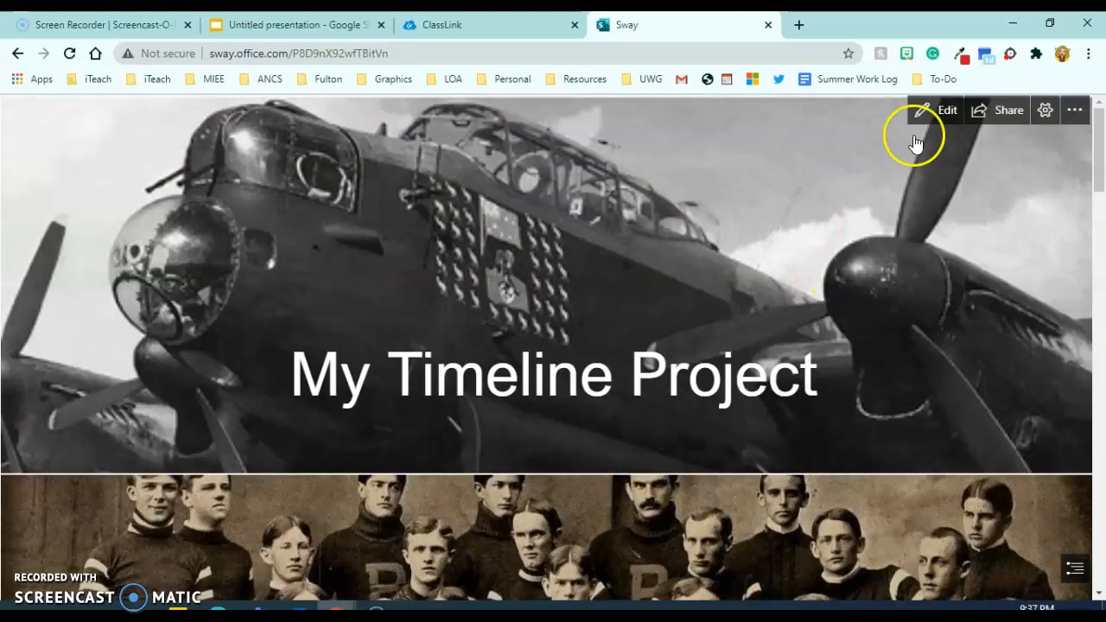
Return to editing, close the image search pane, and show the Design view's Styles options.
left_click(939, 110)
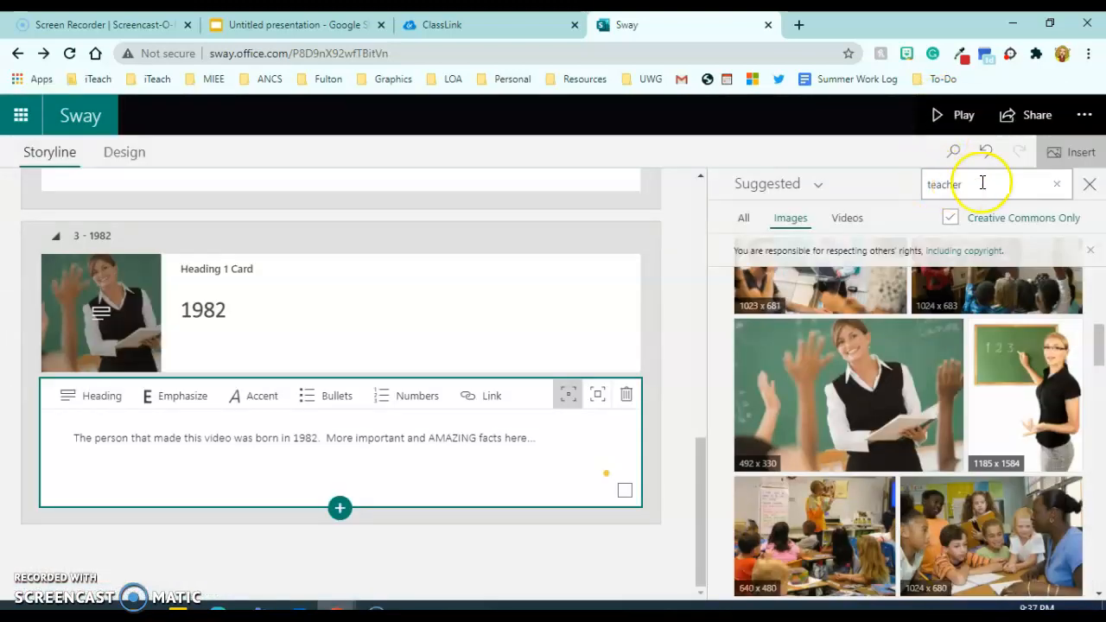
left_click(1090, 184)
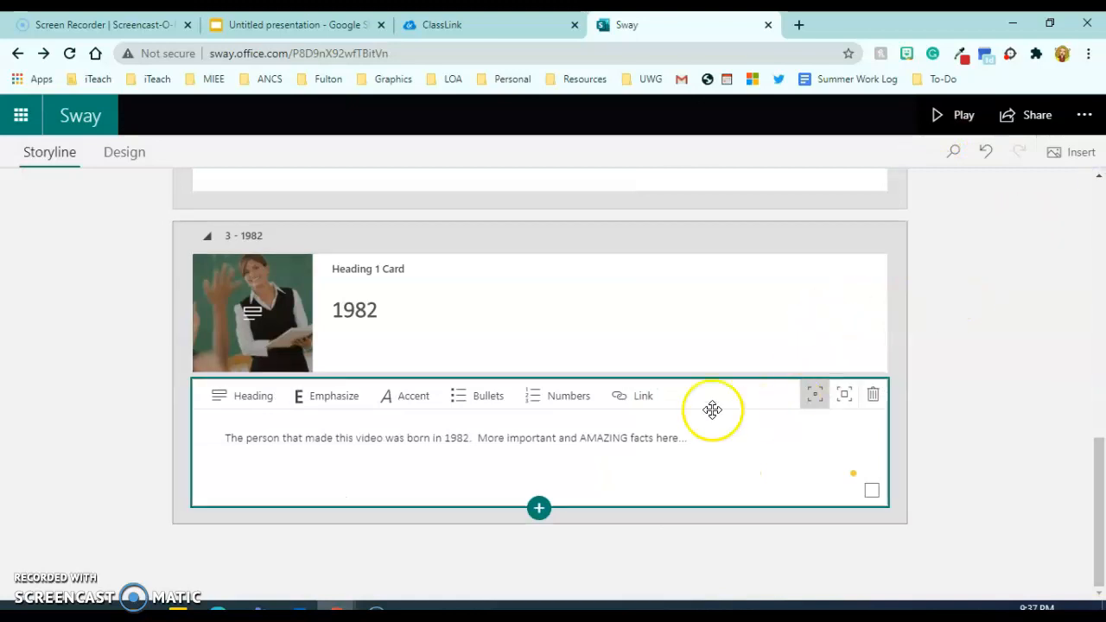
left_click(128, 162)
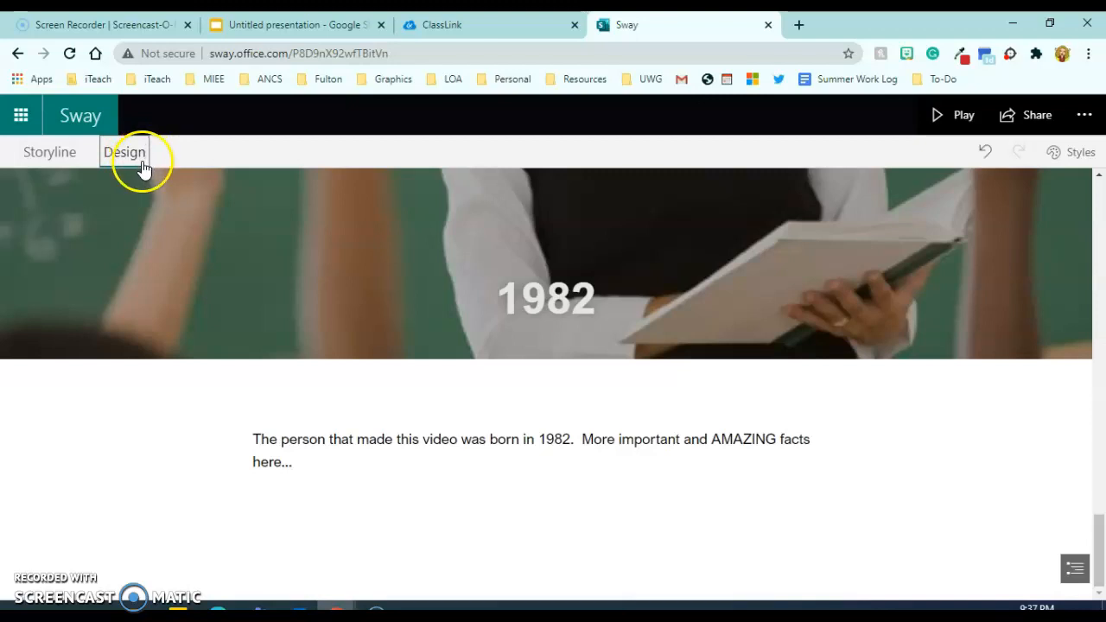
left_click(1078, 153)
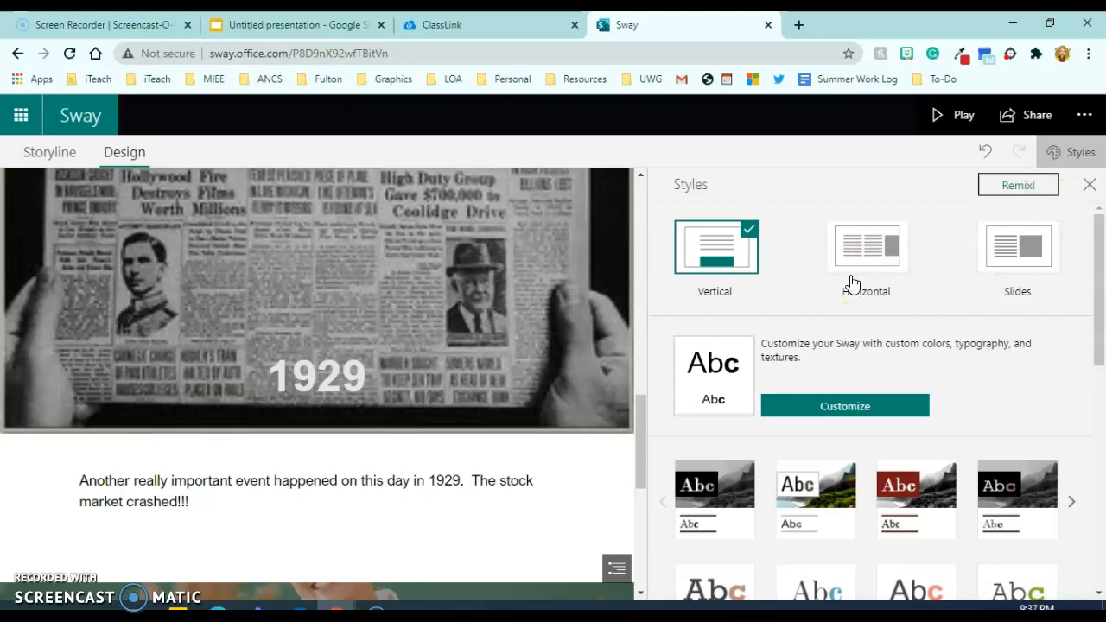
Step the design preview through the 1900, 1929 and 1982 slides, then Remix to a green serif style.
left_click(865, 258)
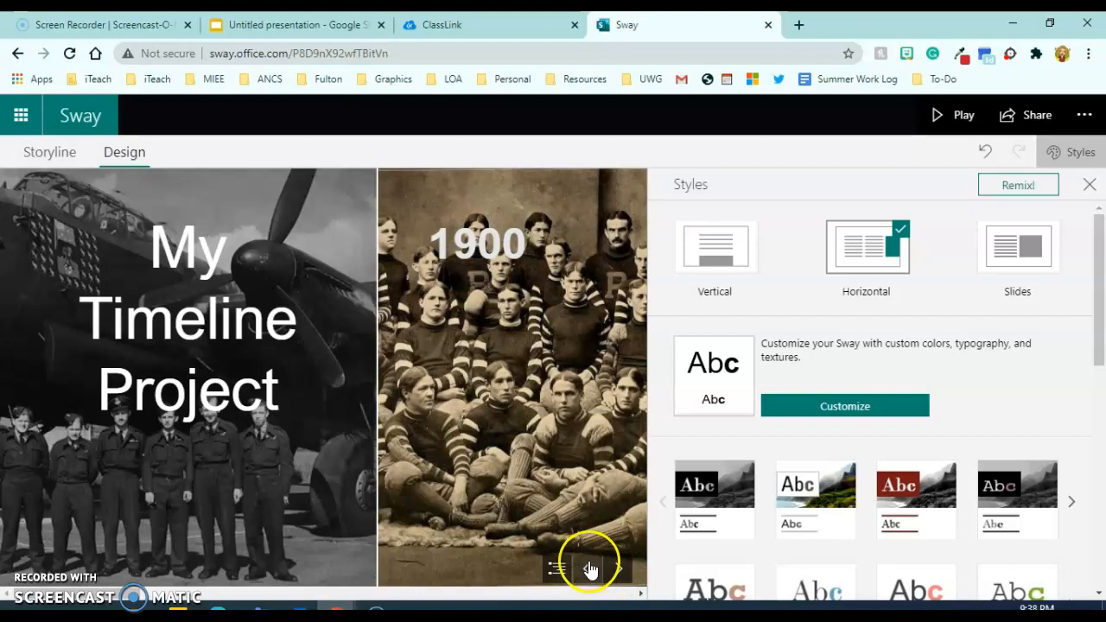
left_click(618, 569)
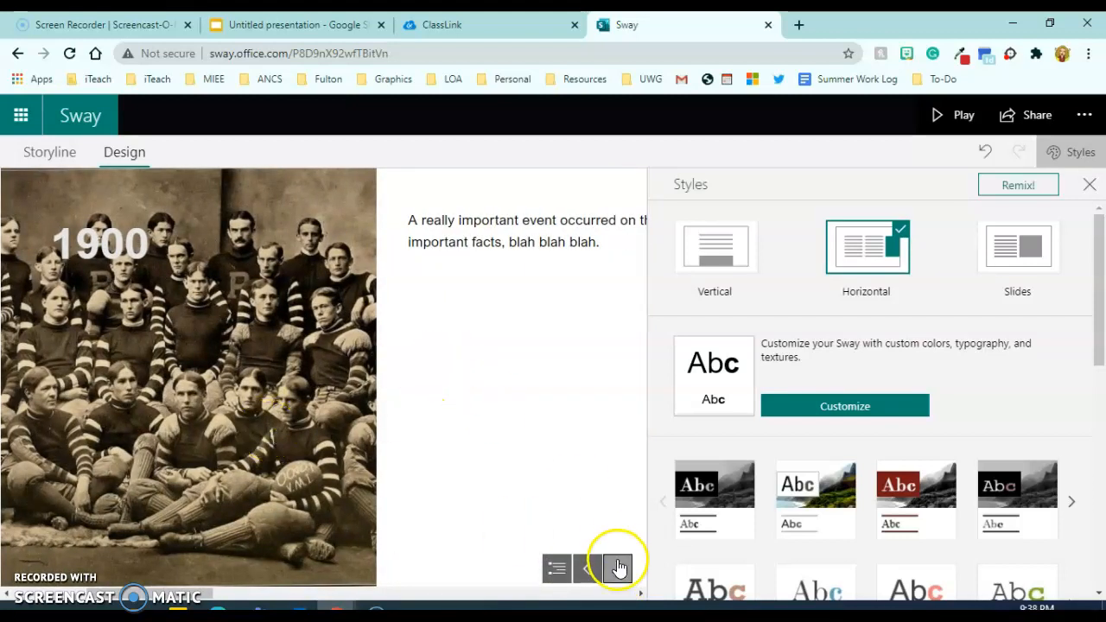
left_click(618, 570)
left_click(618, 569)
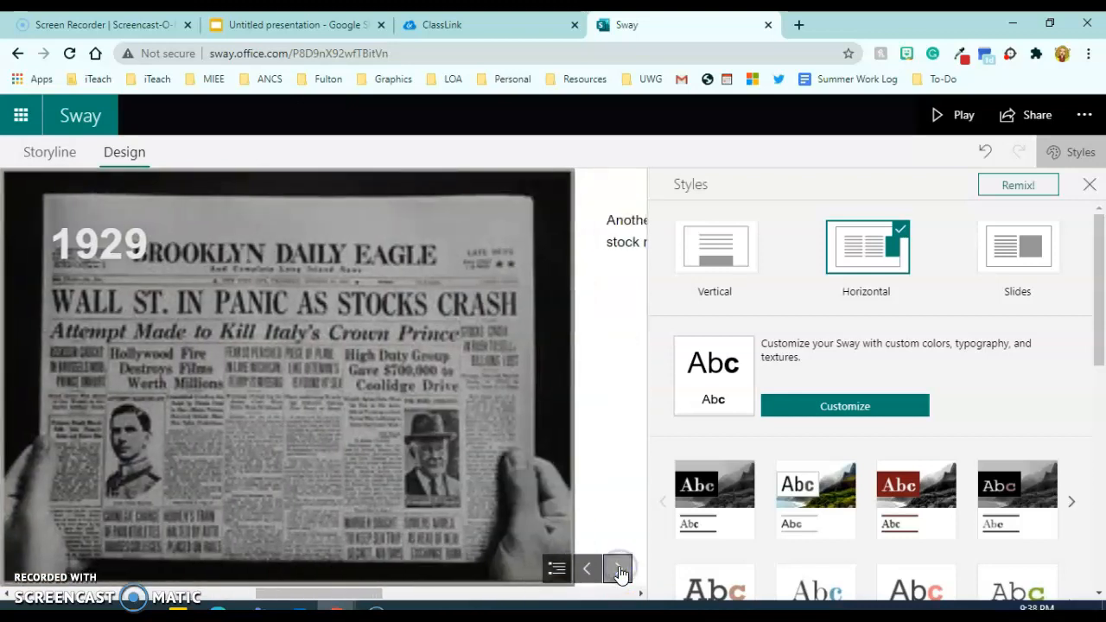
left_click(618, 570)
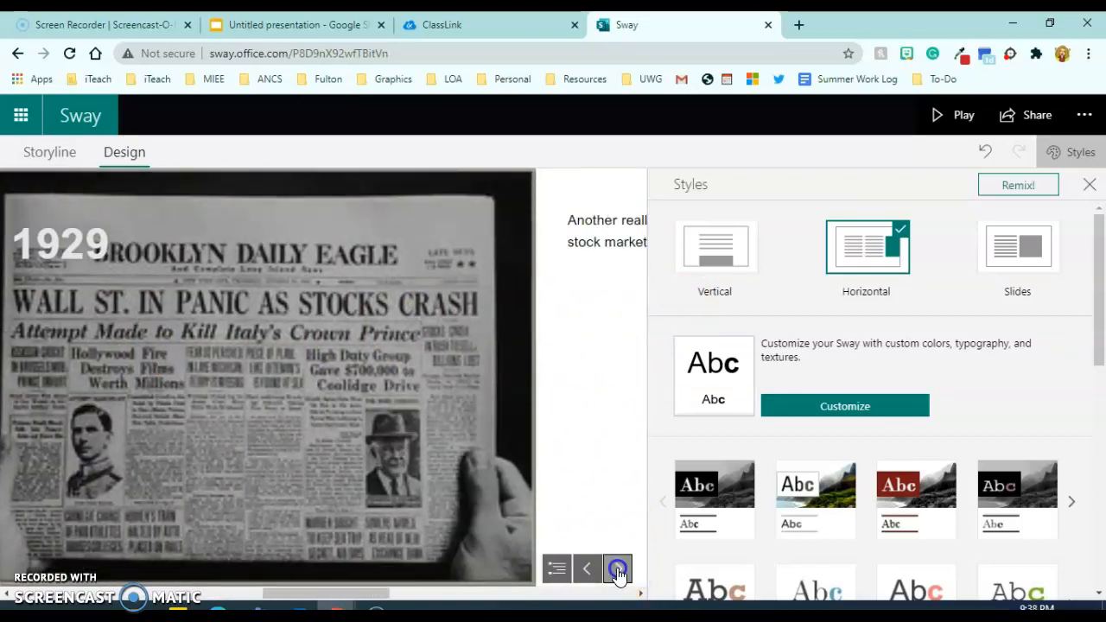
left_click(618, 569)
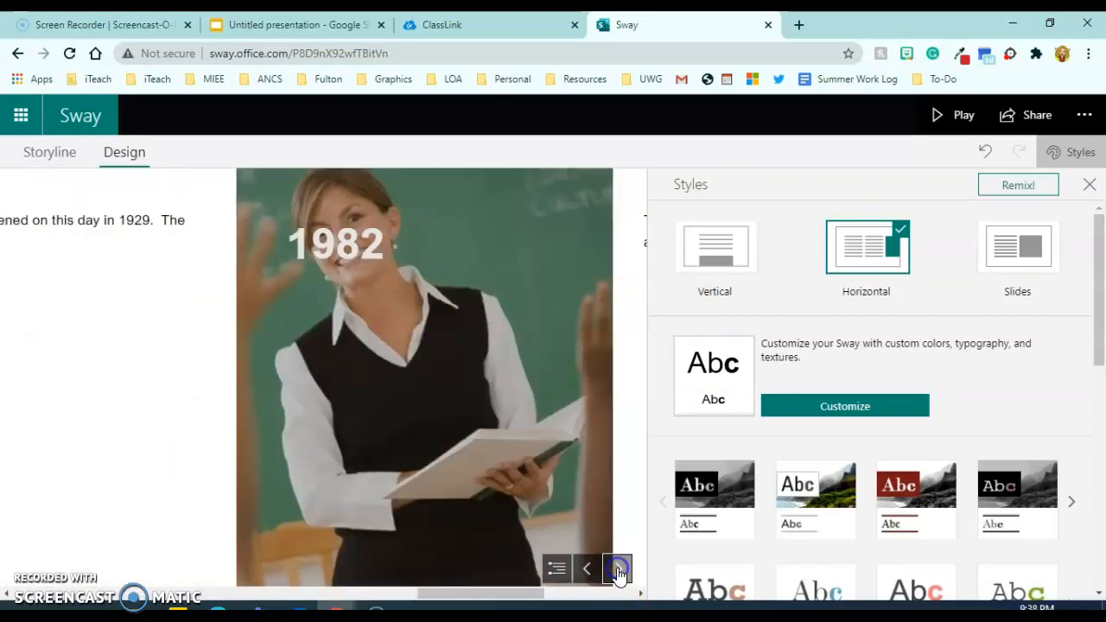
left_click(618, 570)
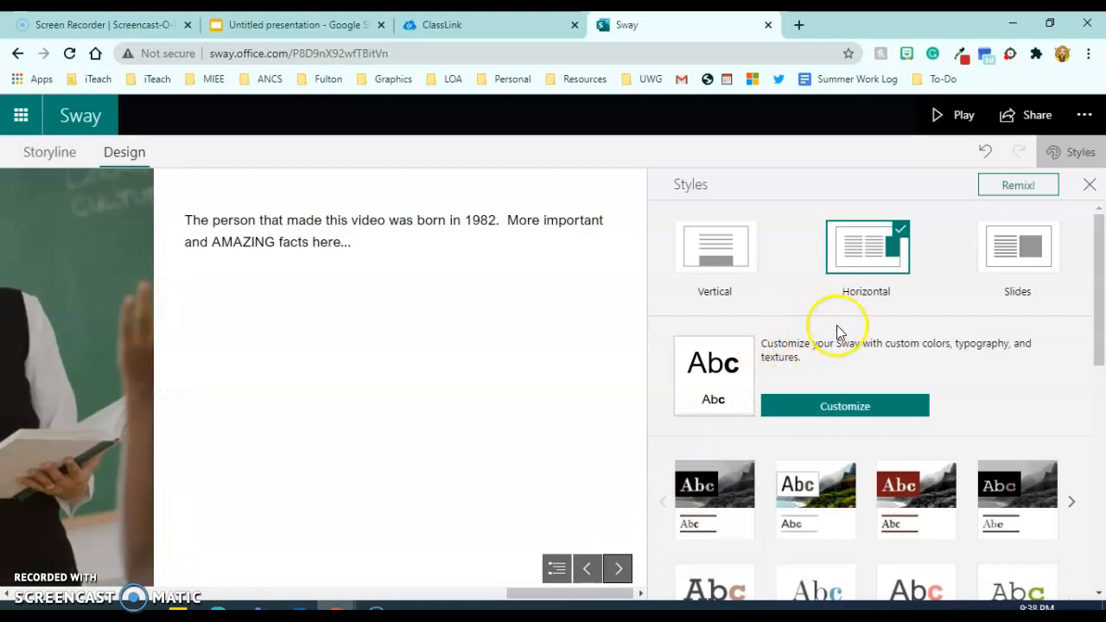
left_click(1017, 190)
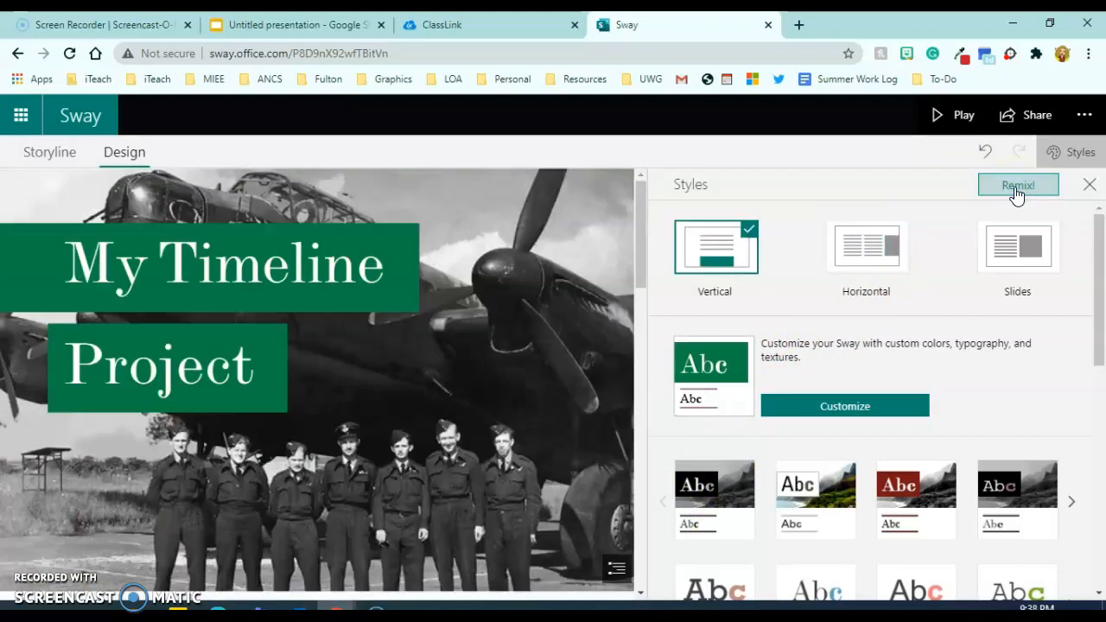
left_click(455, 404)
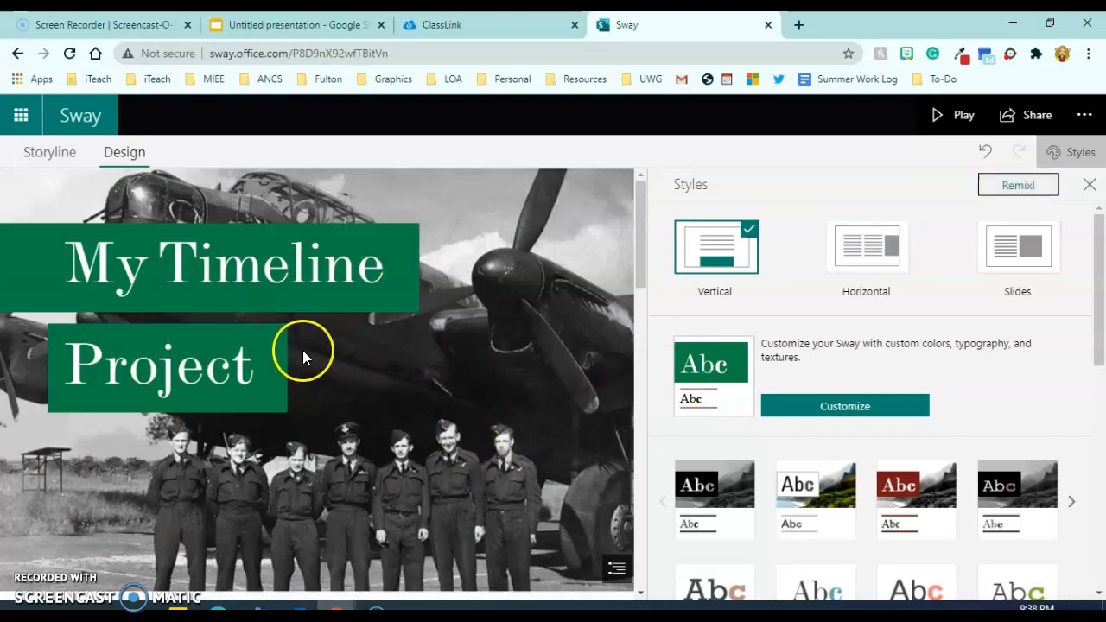
scroll(856, 467, "down", 7)
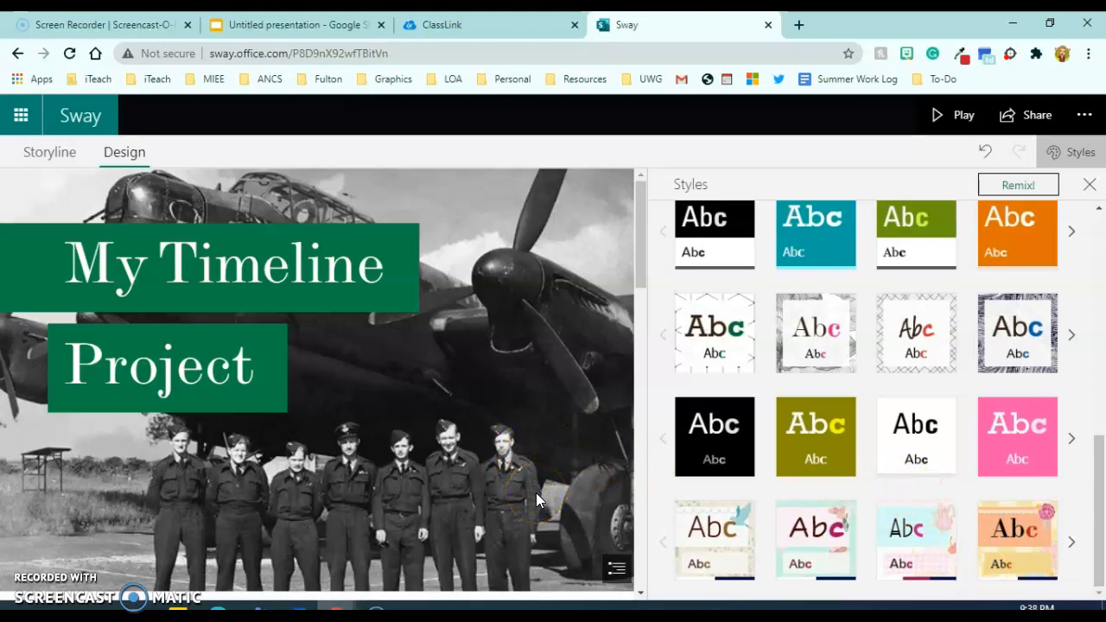
left_click(647, 223)
left_click_drag(651, 245, 630, 198)
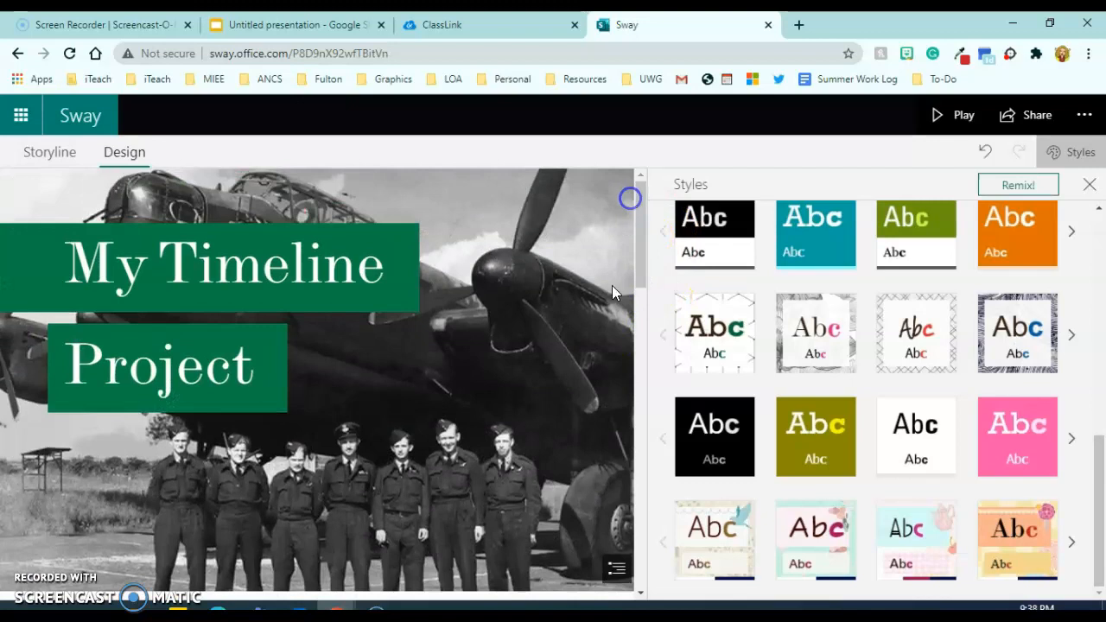
scroll(511, 420, "down", 6)
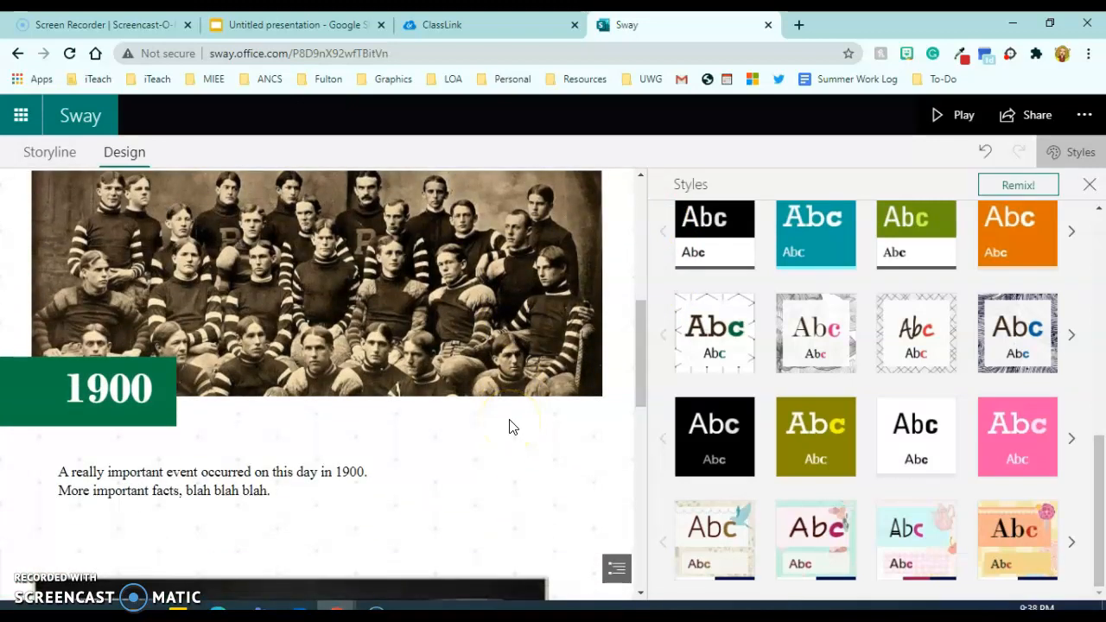
left_click_drag(641, 353, 617, 227)
scroll(827, 345, "up", 10)
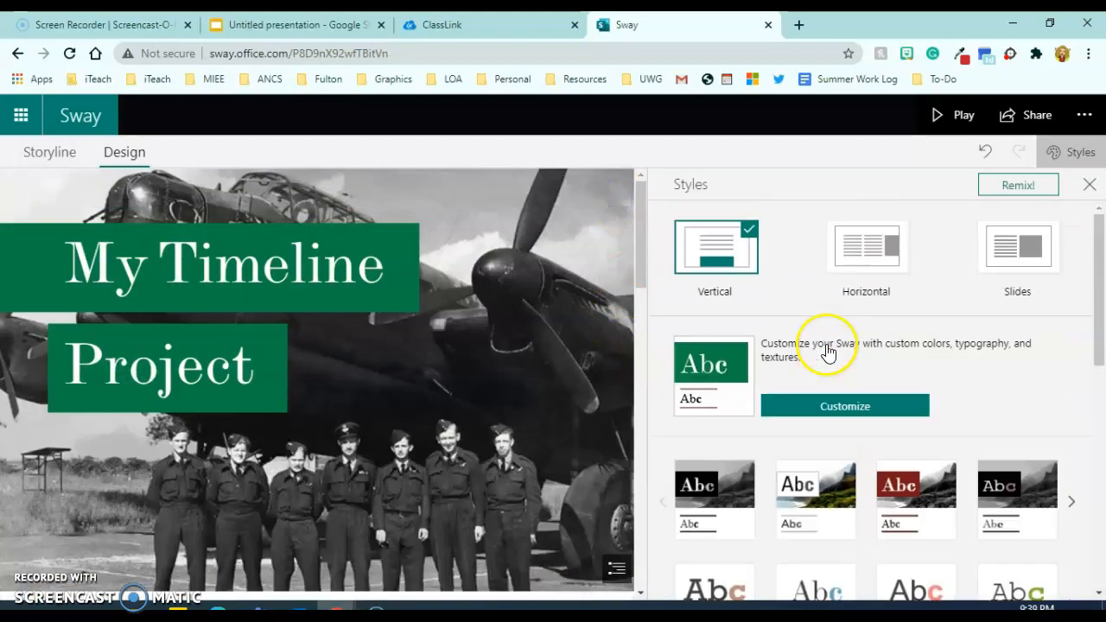
Switch to the Horizontal layout and step the preview through the 1900, 1929 and 1982 slides.
left_click(866, 249)
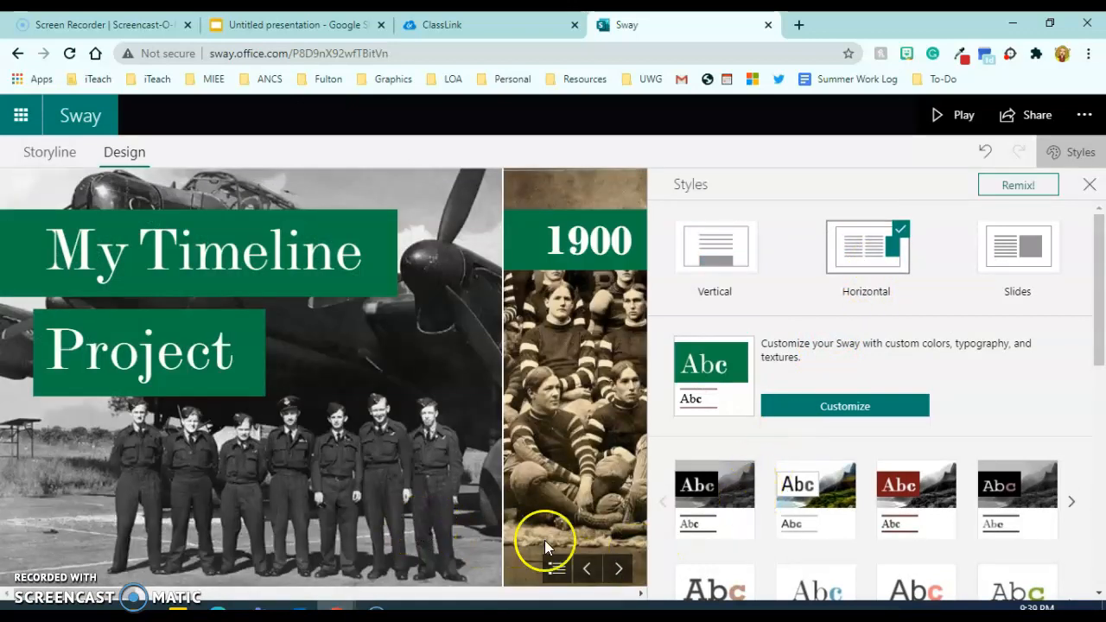
left_click(1090, 185)
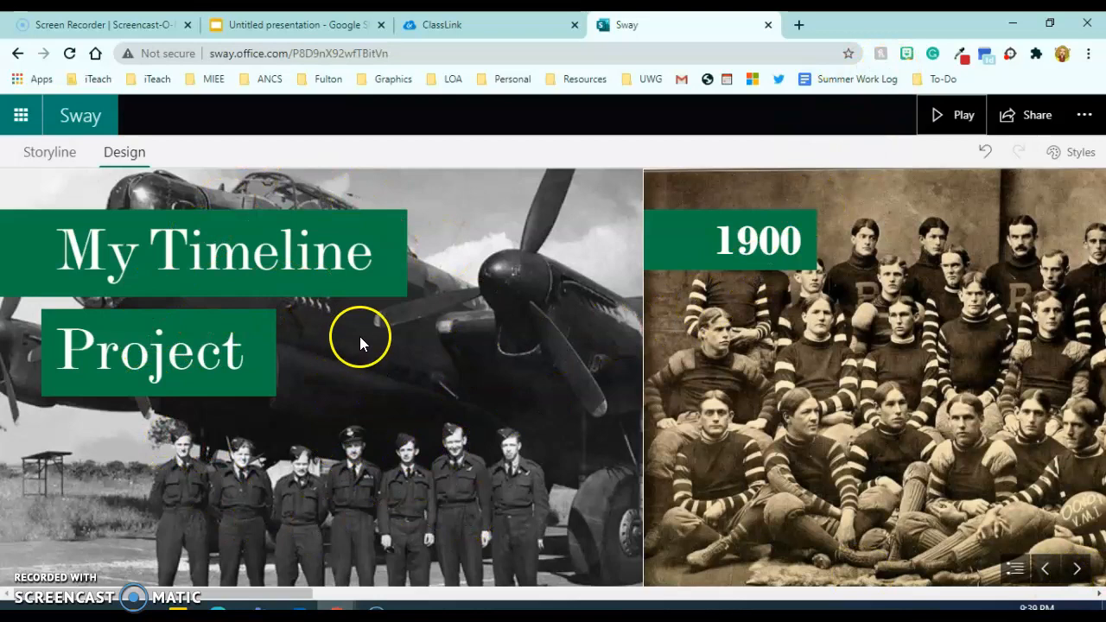
left_click(1077, 568)
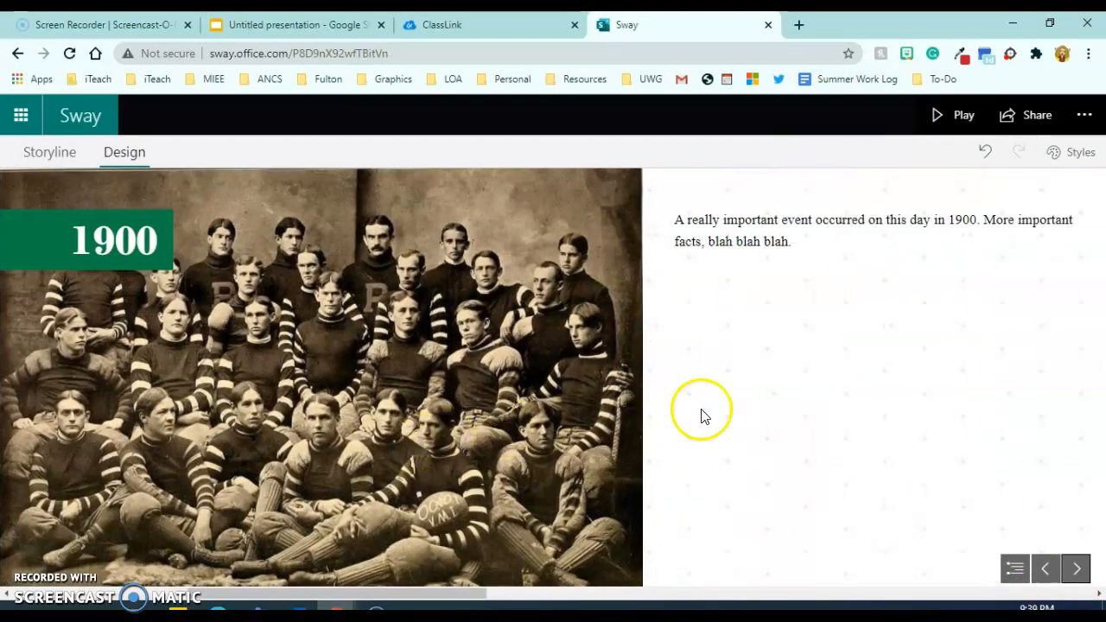
left_click(1073, 572)
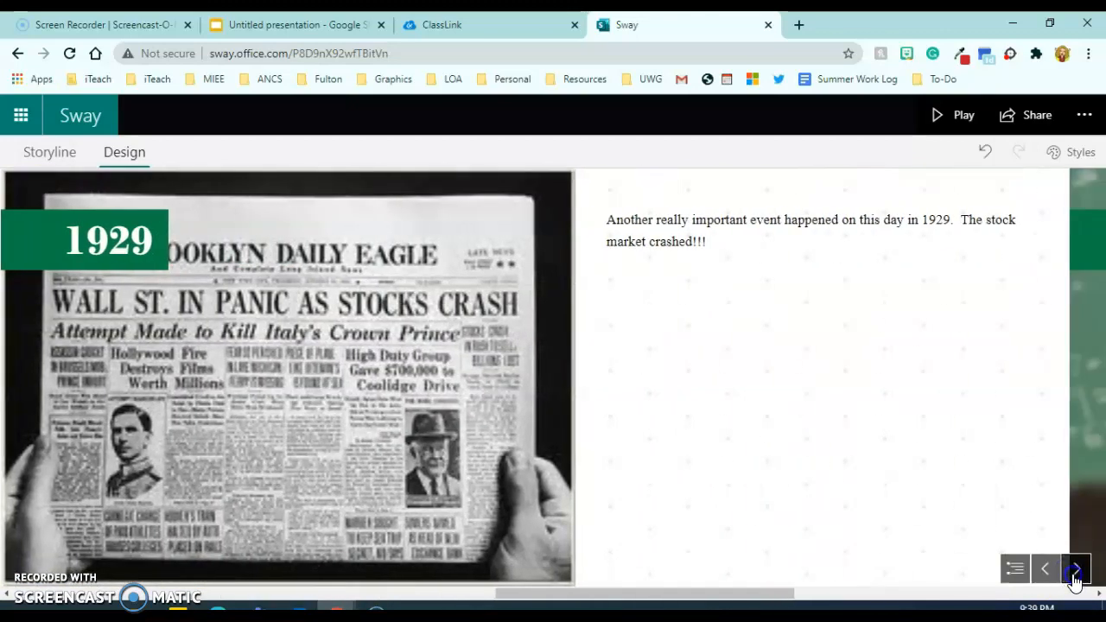
left_click(1074, 572)
left_click(1056, 570)
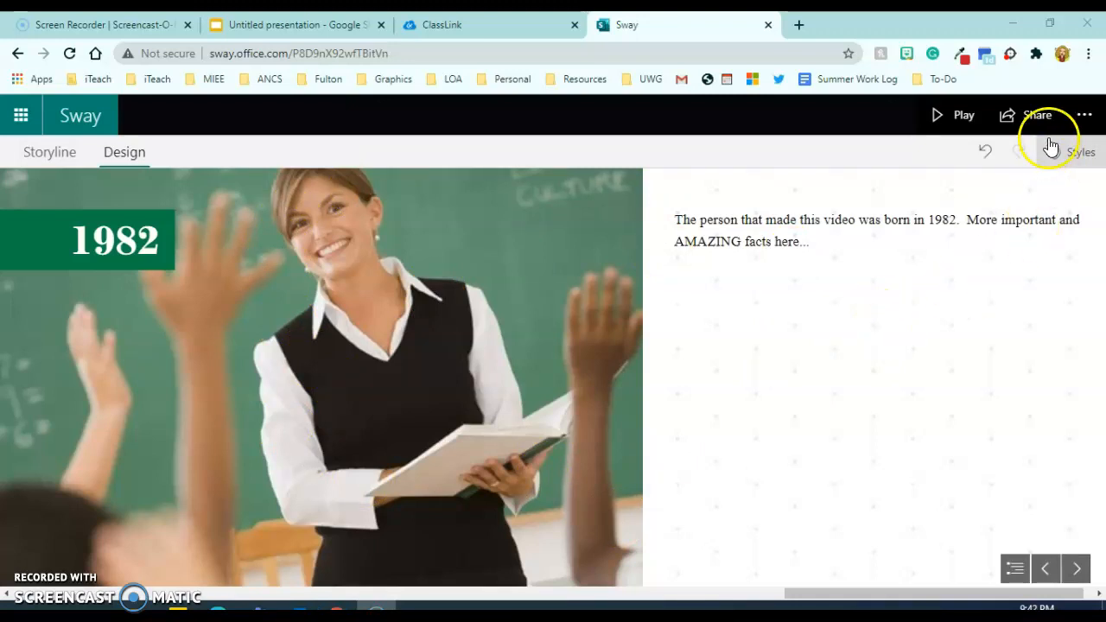
left_click(1037, 116)
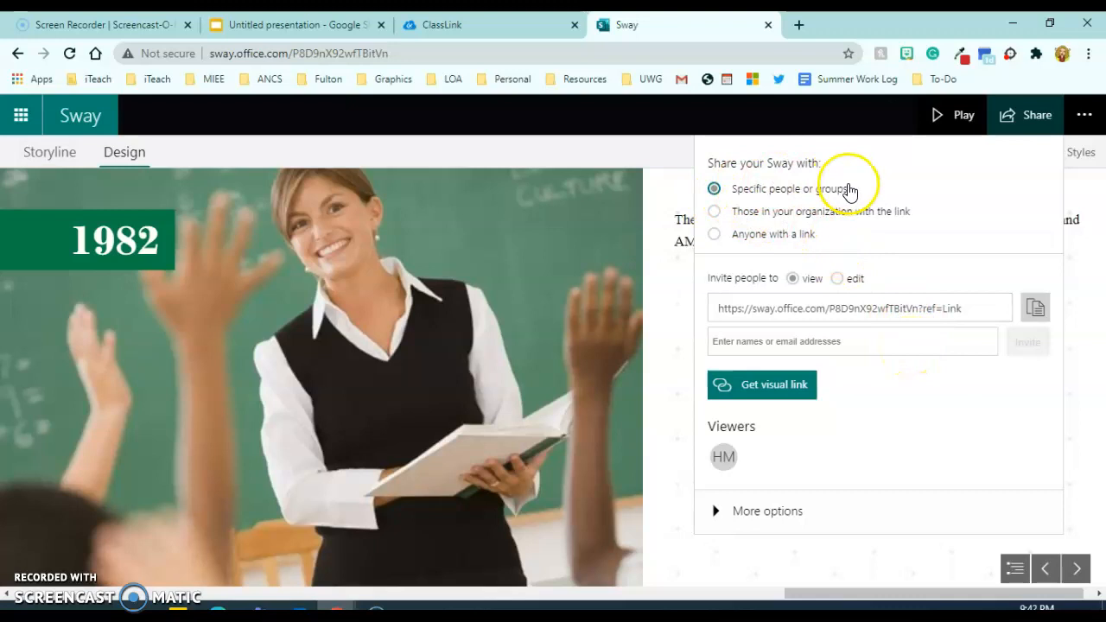
Invite one person as a viewer, then let anyone with the link view the Sway.
left_click(835, 341)
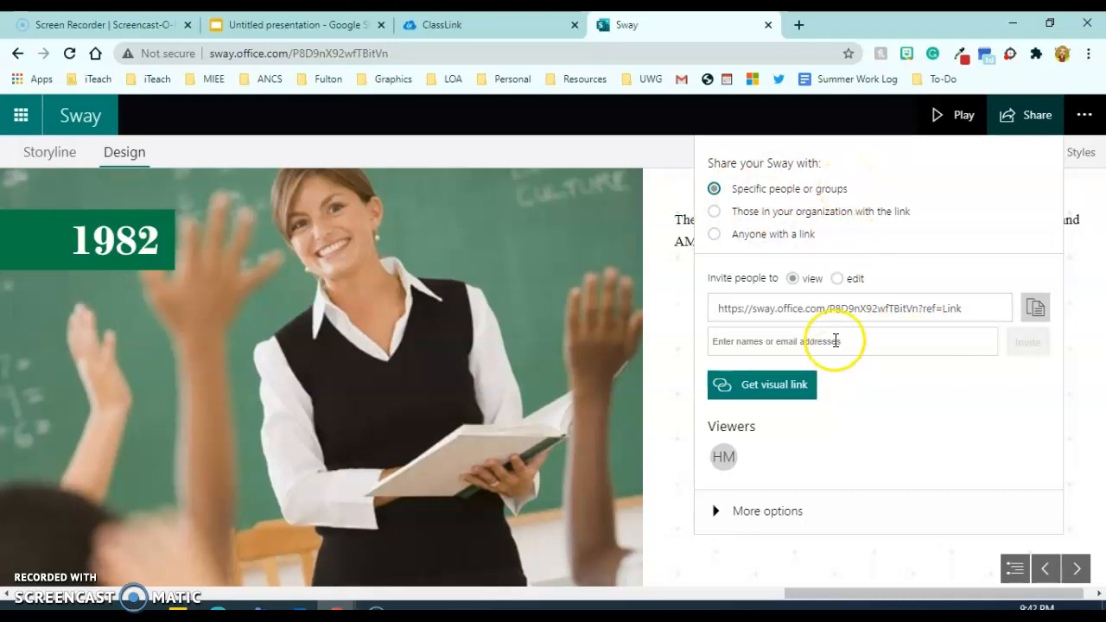
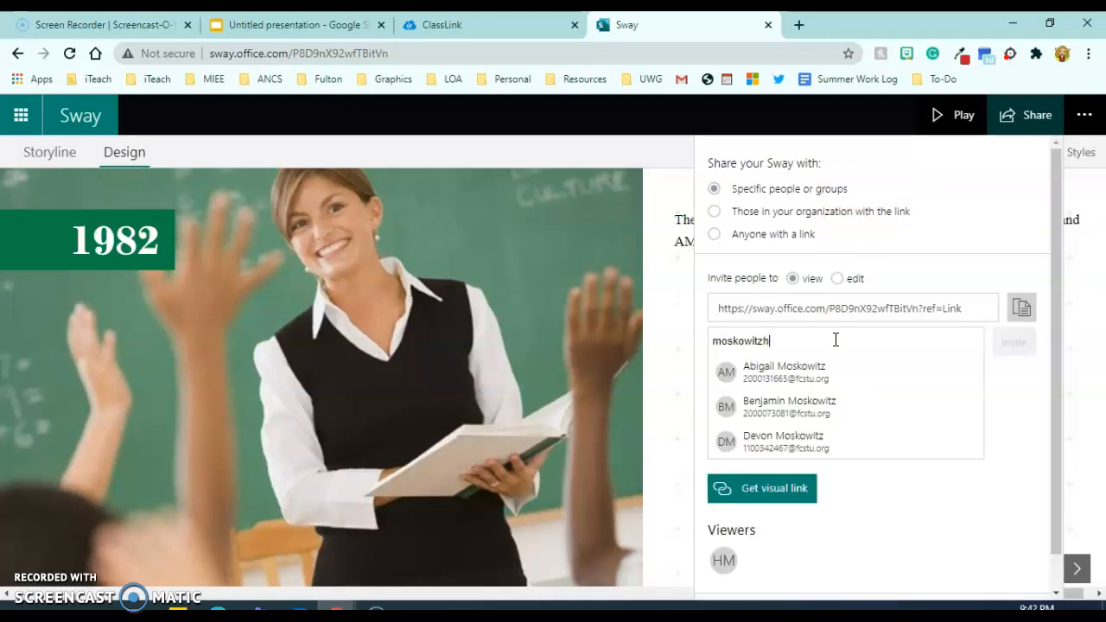
left_click(812, 373)
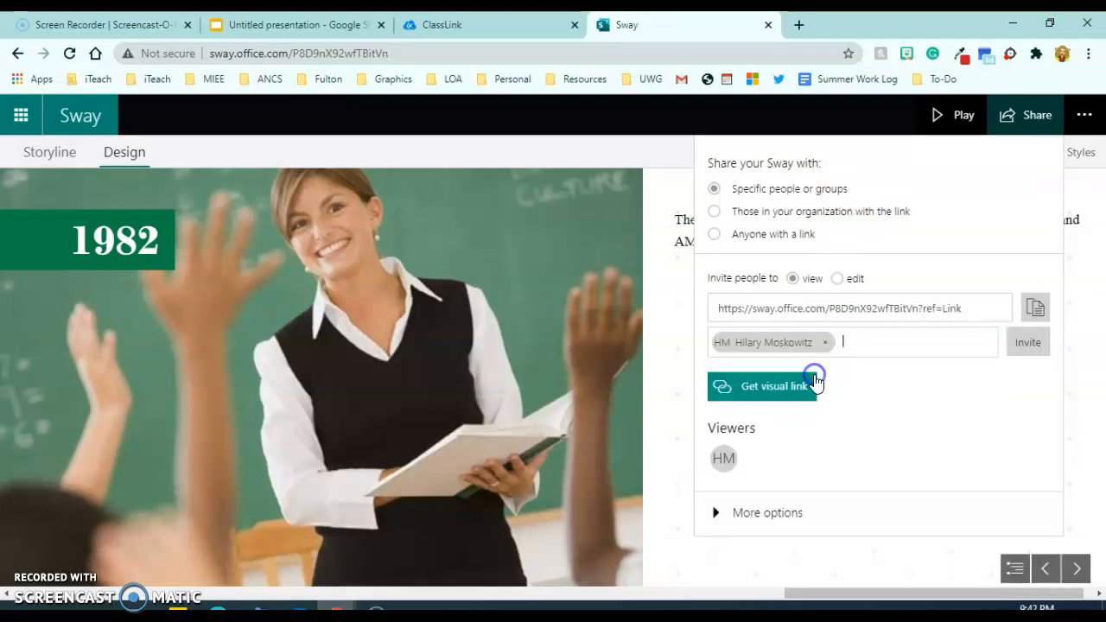
left_click(1039, 358)
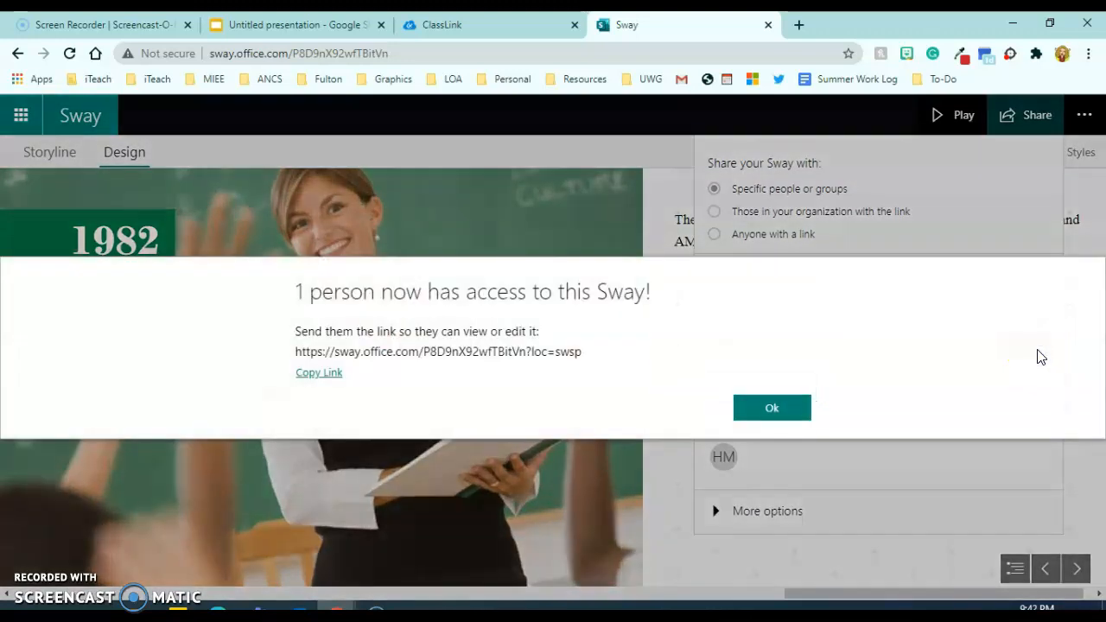
left_click(791, 409)
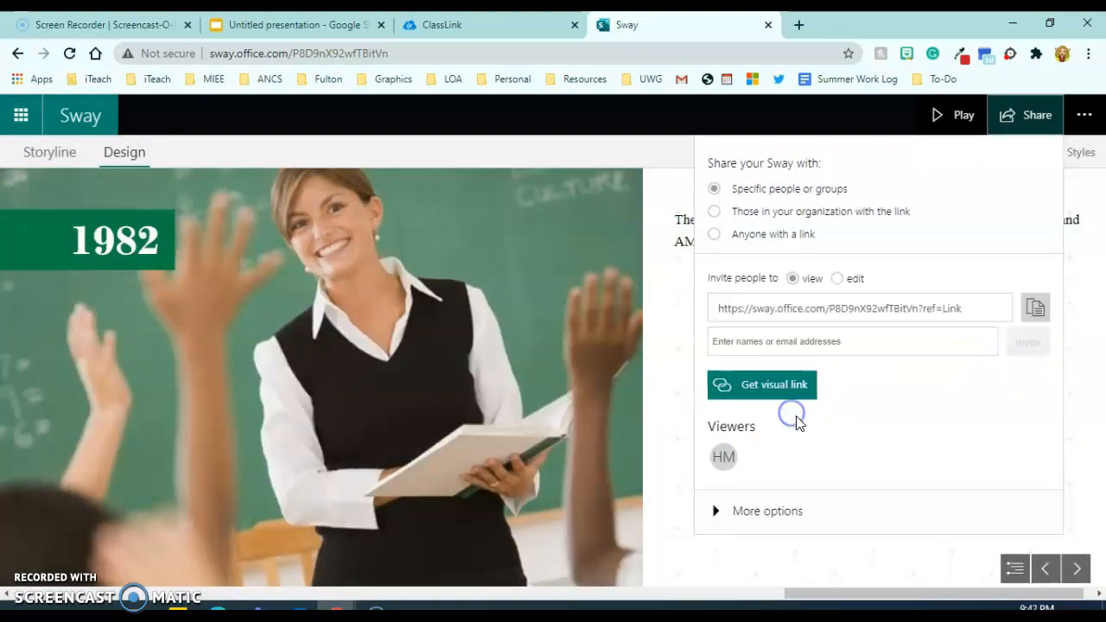
mouse_move(728, 467)
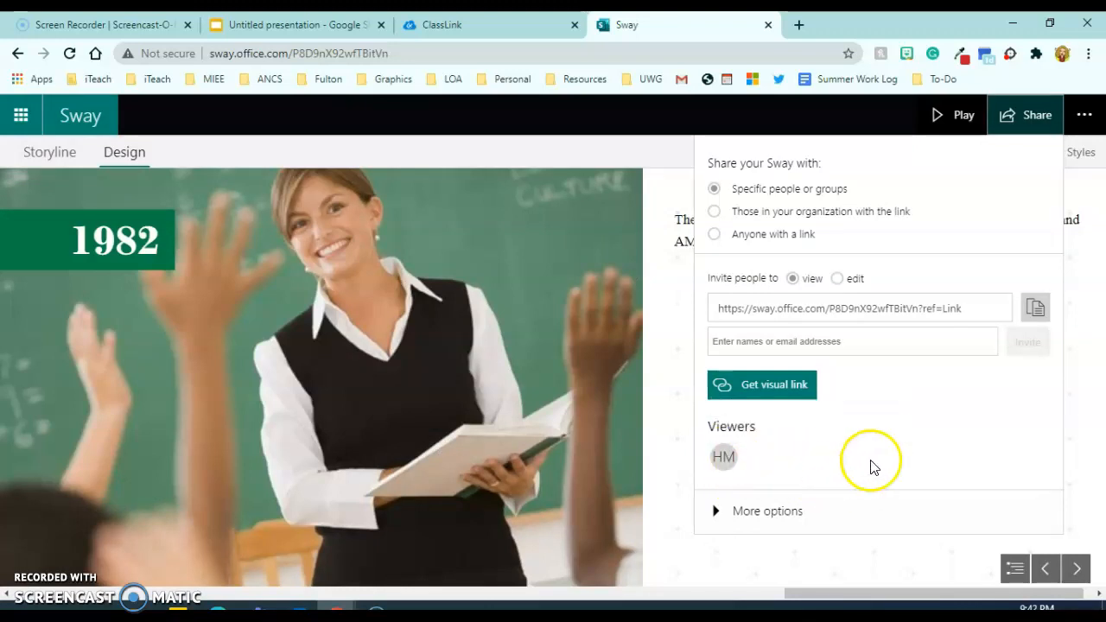
left_click(714, 234)
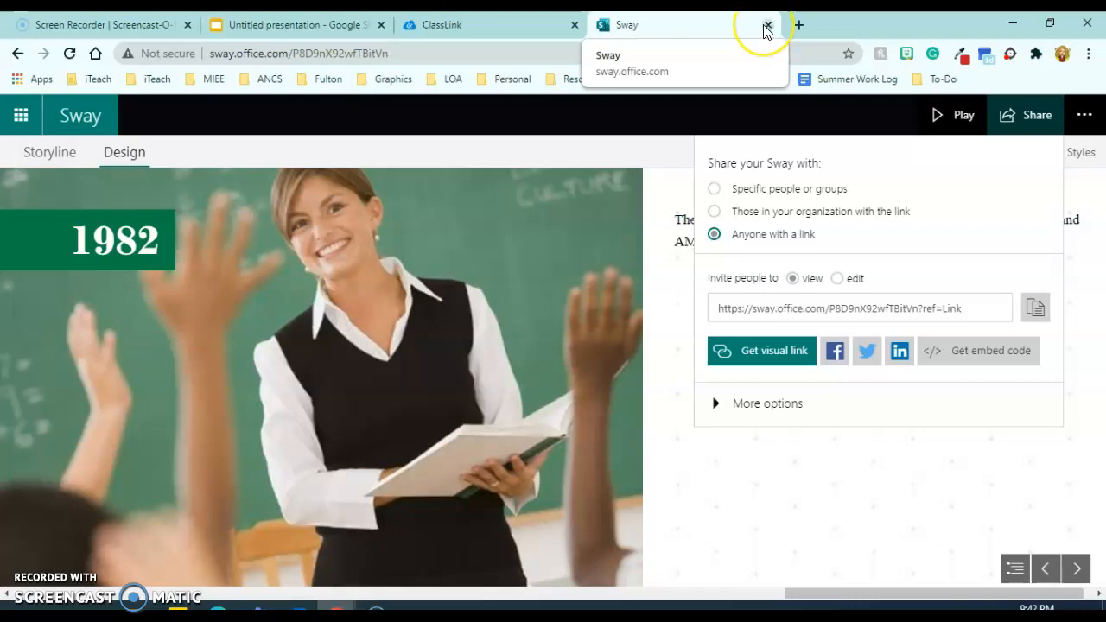
Close the Sway tab, relaunch Sway from ClassLink, and reopen My Timeline Project.
left_click(764, 26)
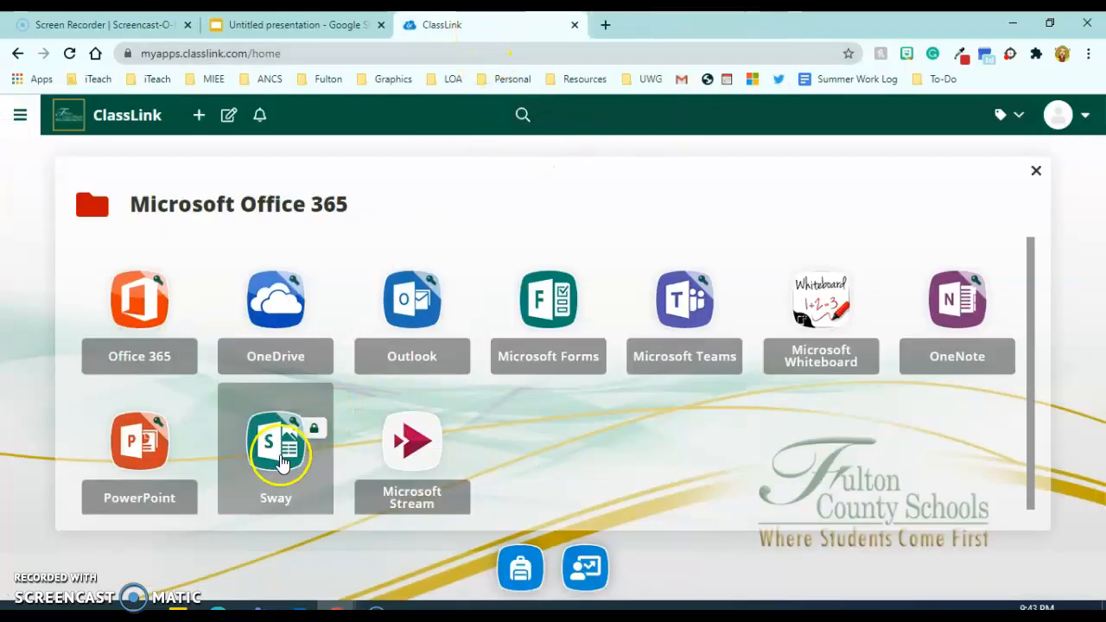
left_click(280, 457)
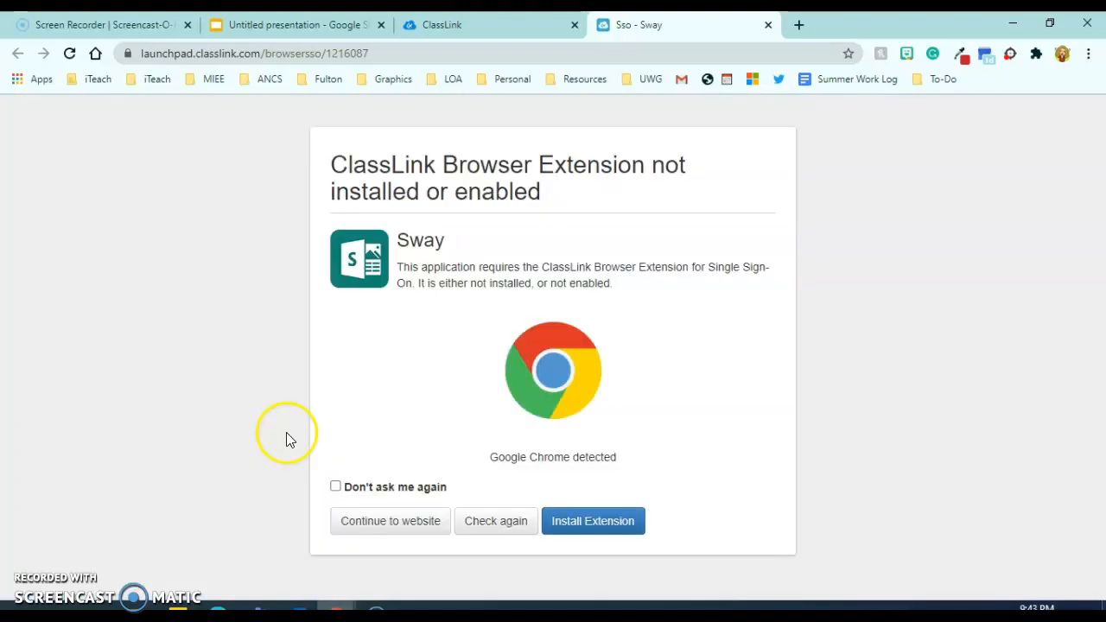
left_click(364, 527)
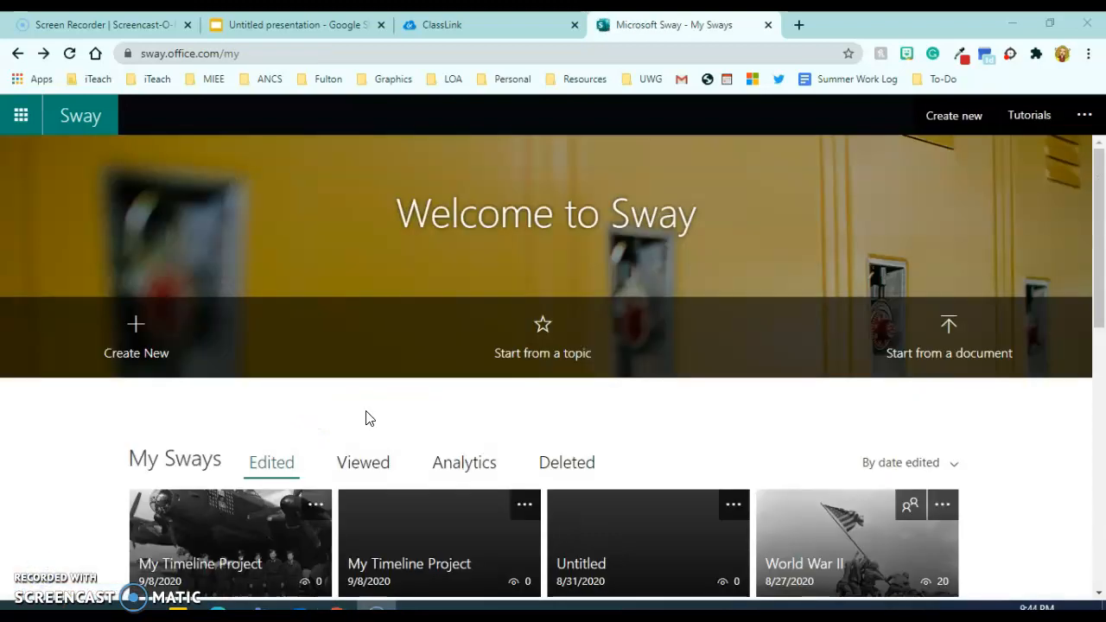
scroll(366, 414, "down", 2)
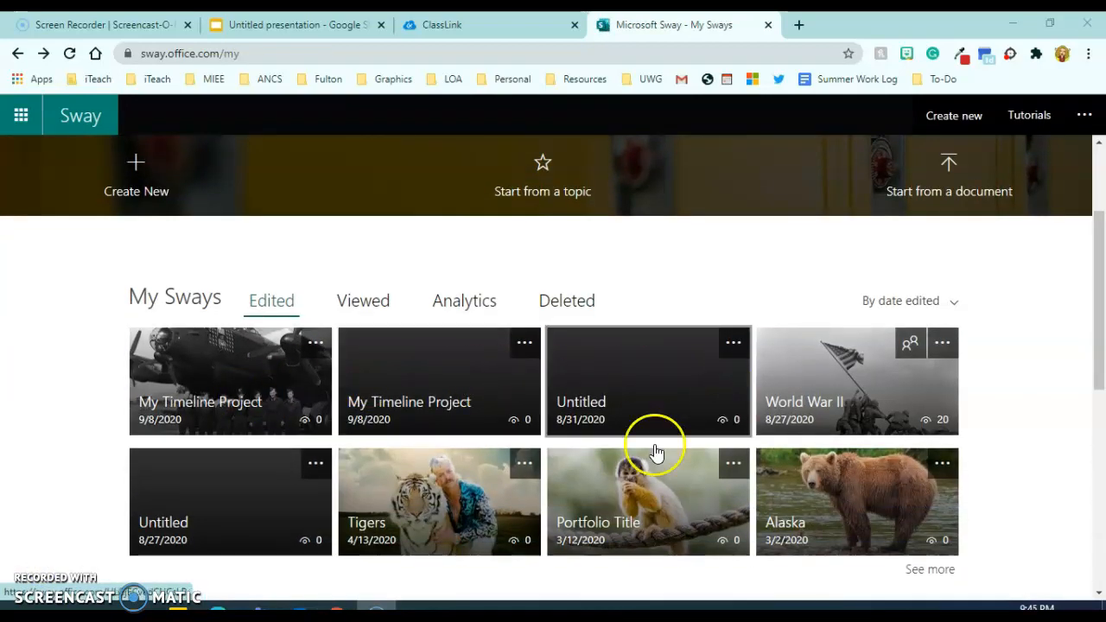
left_click(245, 389)
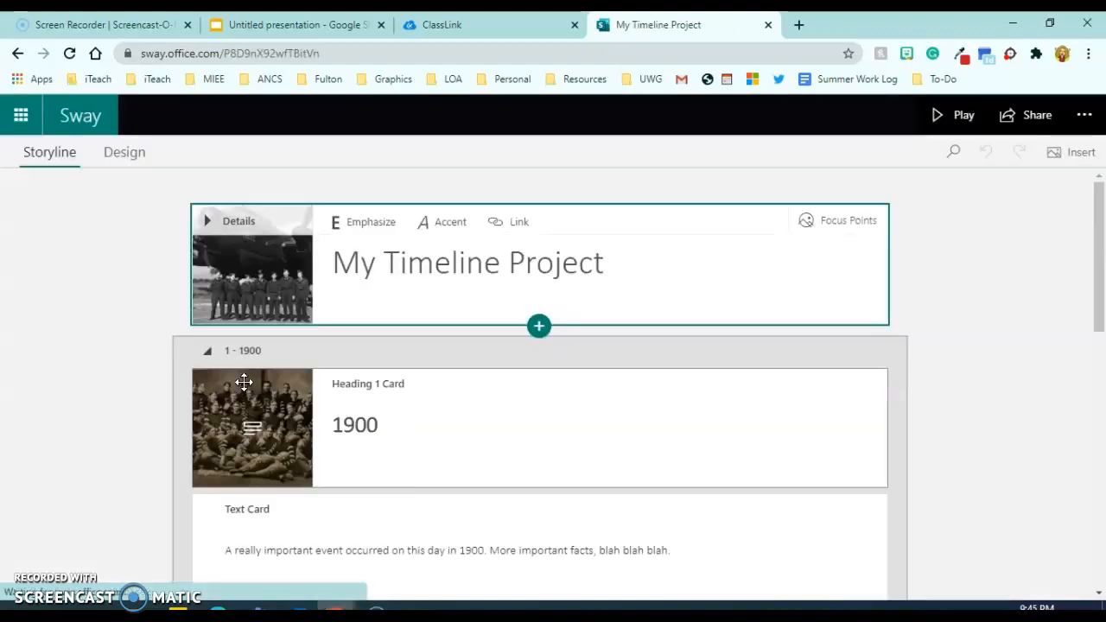
Add an empty Heading 1 card as a fourth section after the 1982 text card.
scroll(598, 380, "down", 4)
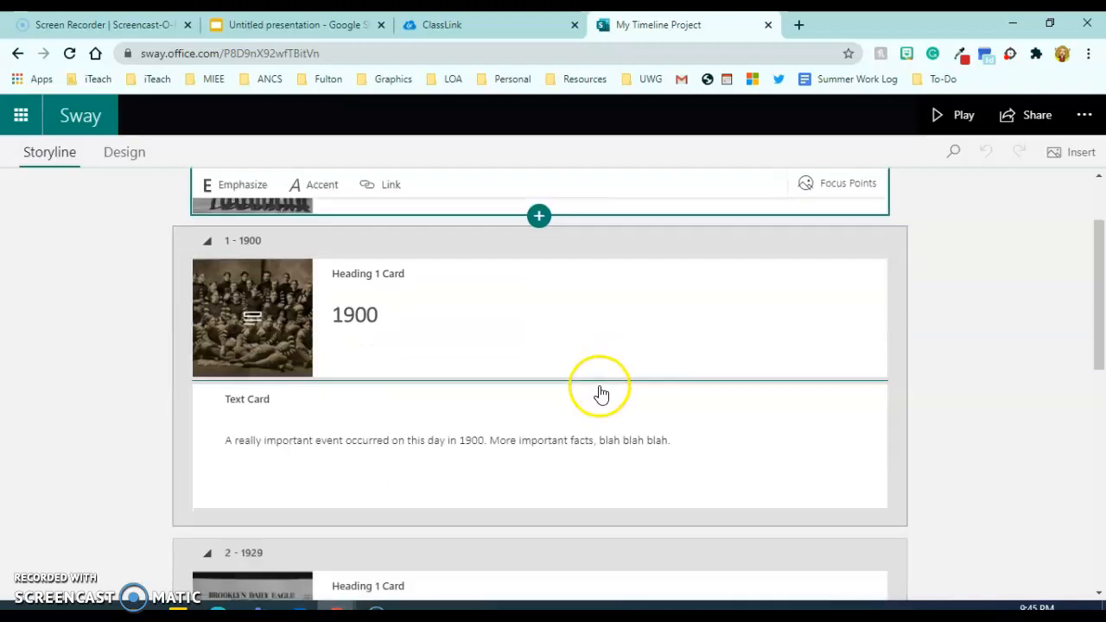
scroll(598, 393, "down", 5)
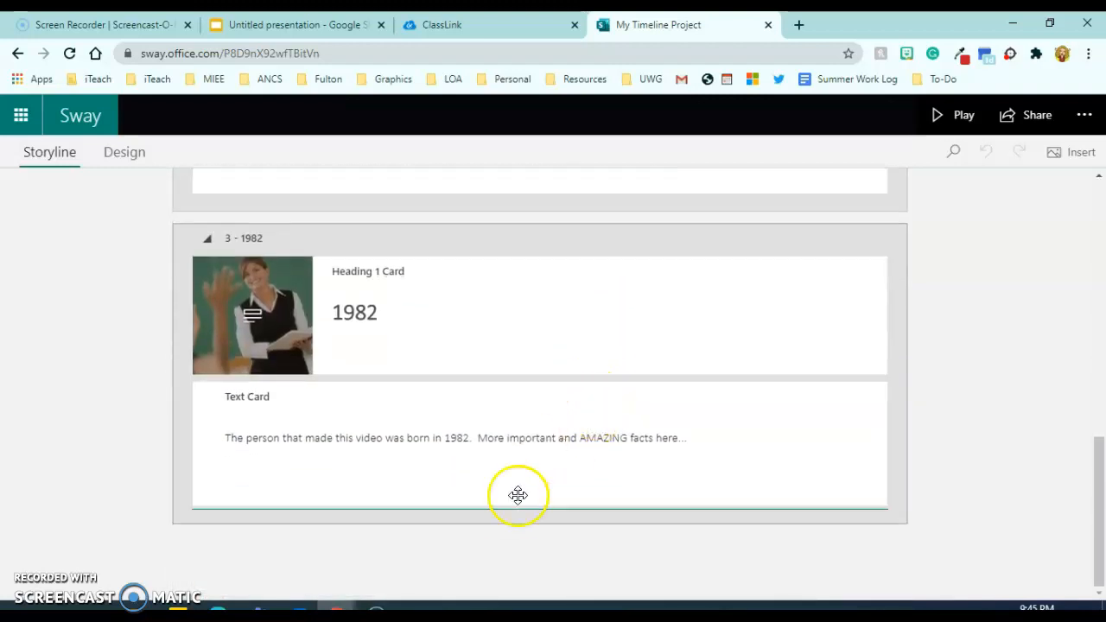
left_click(539, 533)
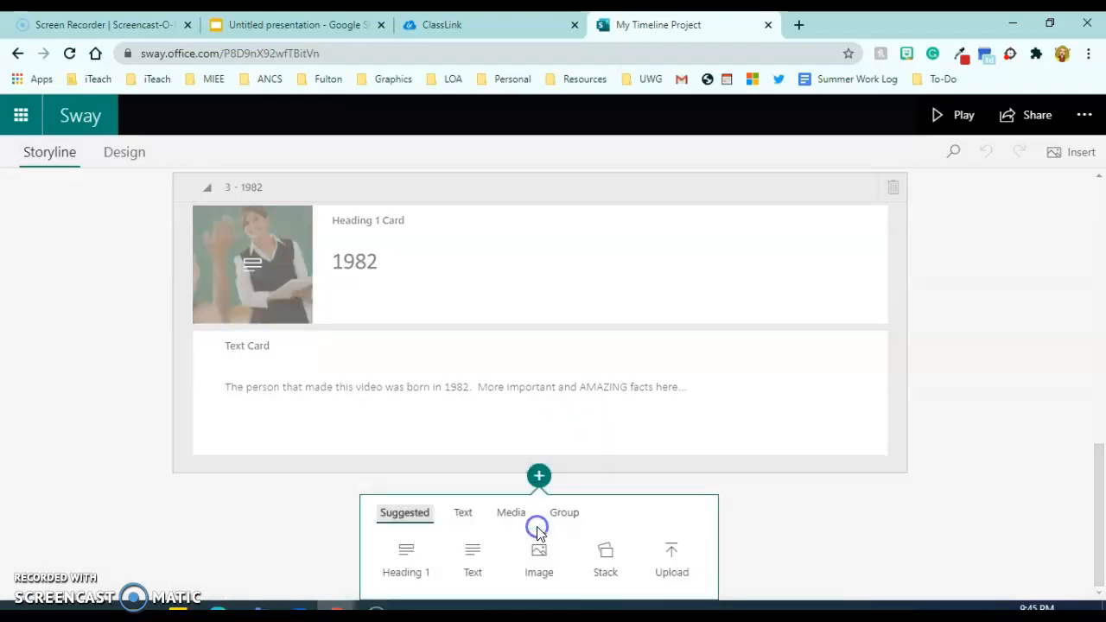
left_click(412, 558)
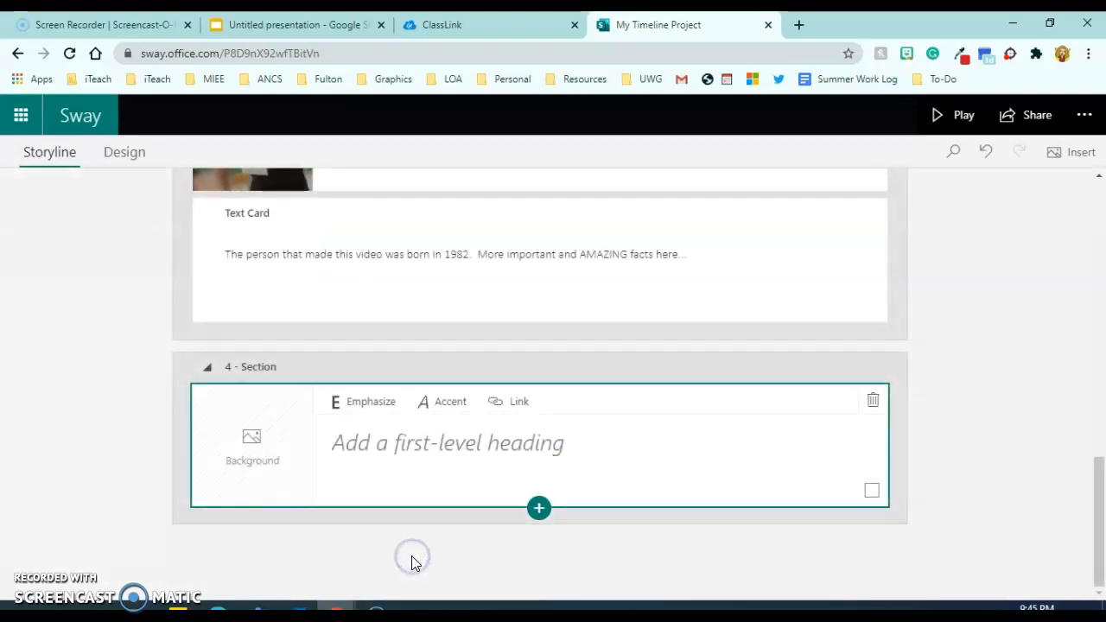